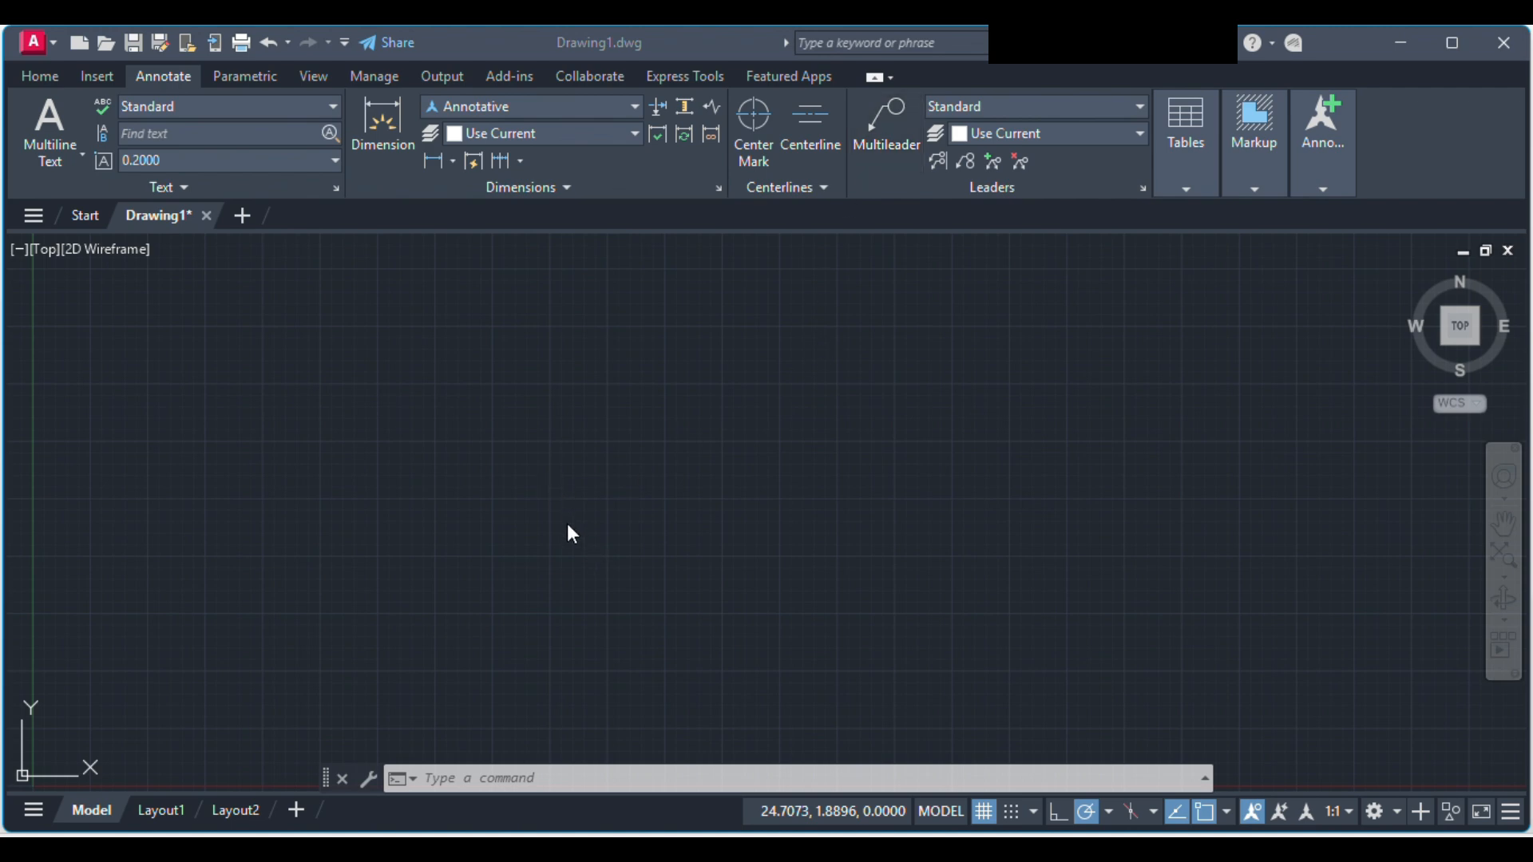
Step: Draw a single horizontal line about 29.23 units long across the middle of the drawing area
{"action": "left_click", "coordinate": [51, 78]}
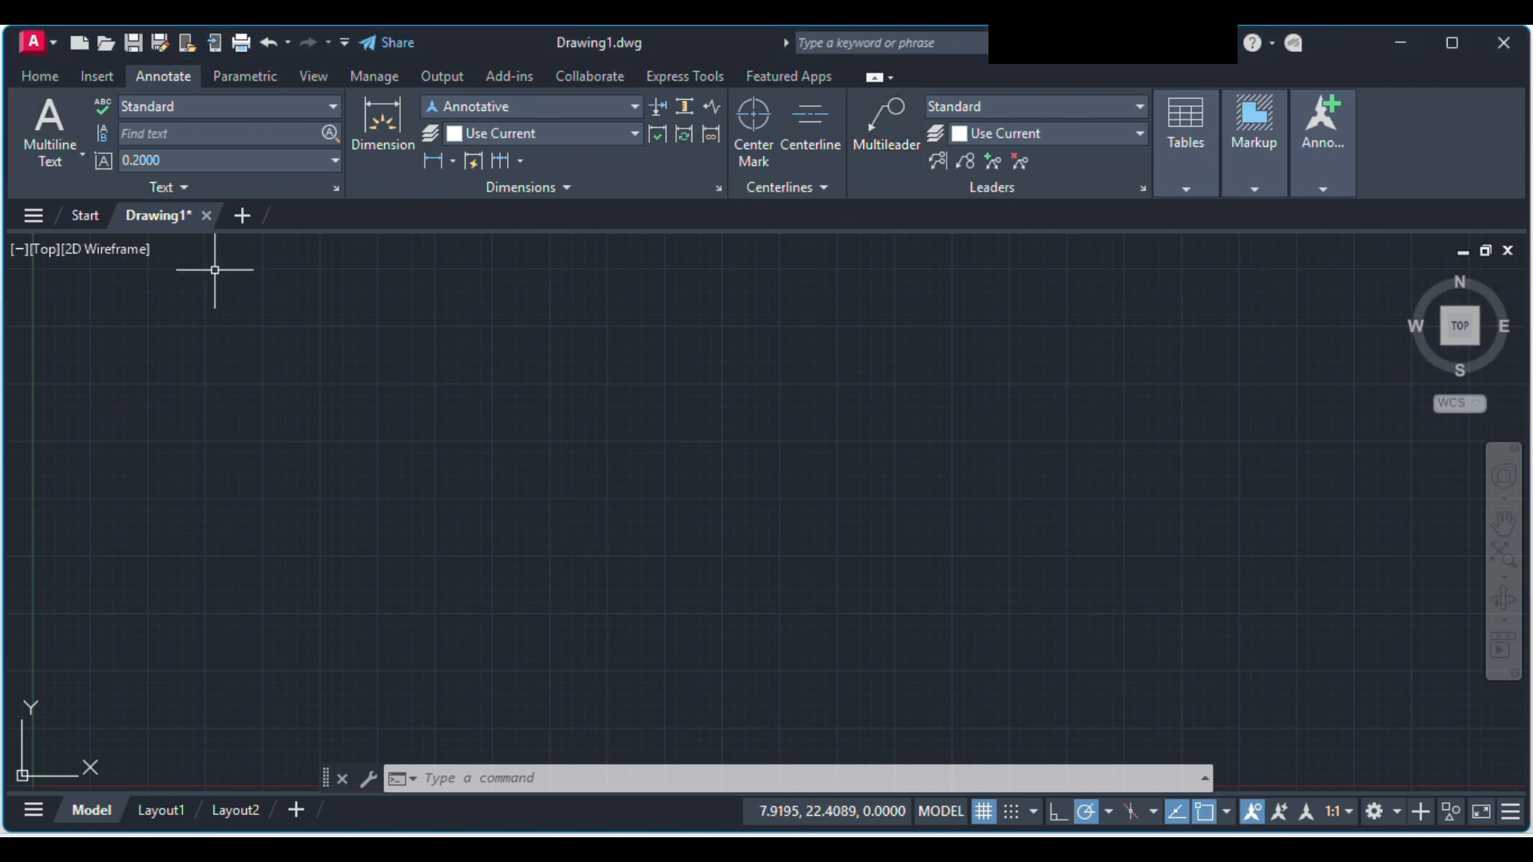
{"action": "left_click", "coordinate": [42, 76]}
{"action": "left_click", "coordinate": [36, 107]}
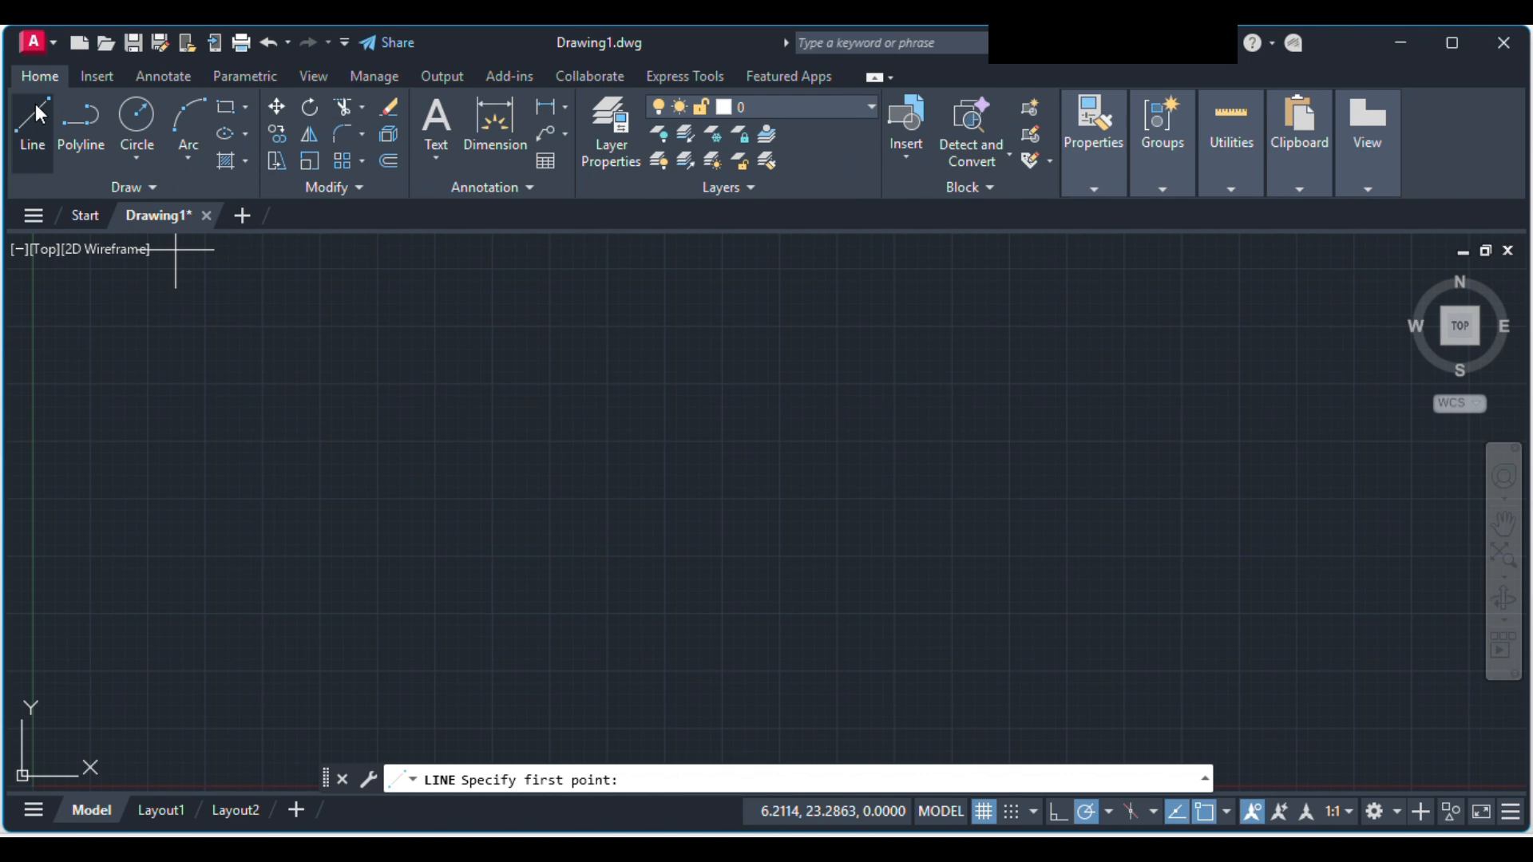
{"action": "left_click", "coordinate": [398, 495]}
{"action": "left_click", "coordinate": [1071, 497]}
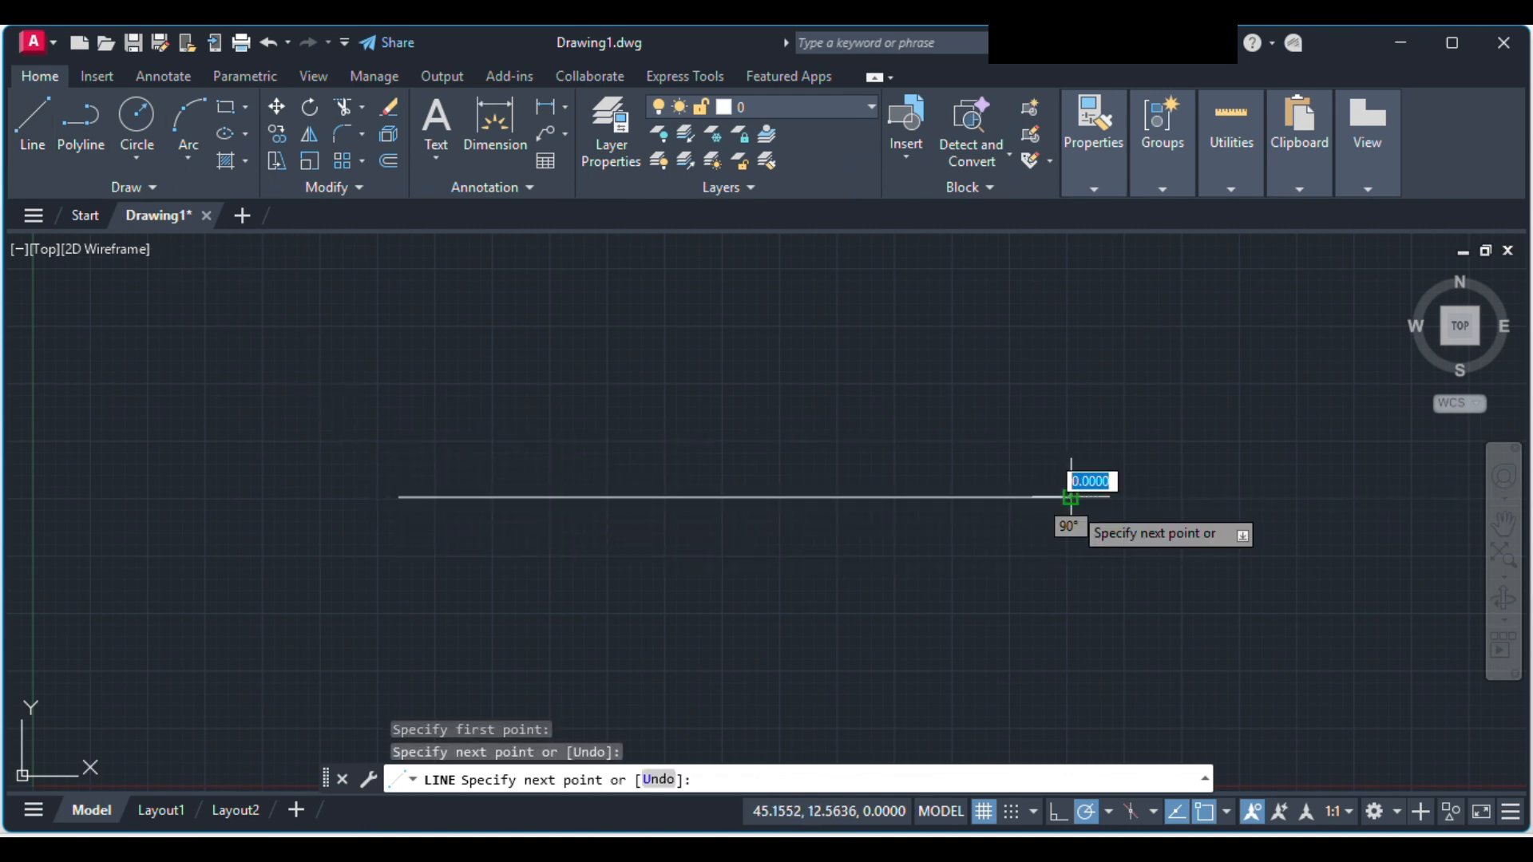
{"action": "key", "text": "Escape"}
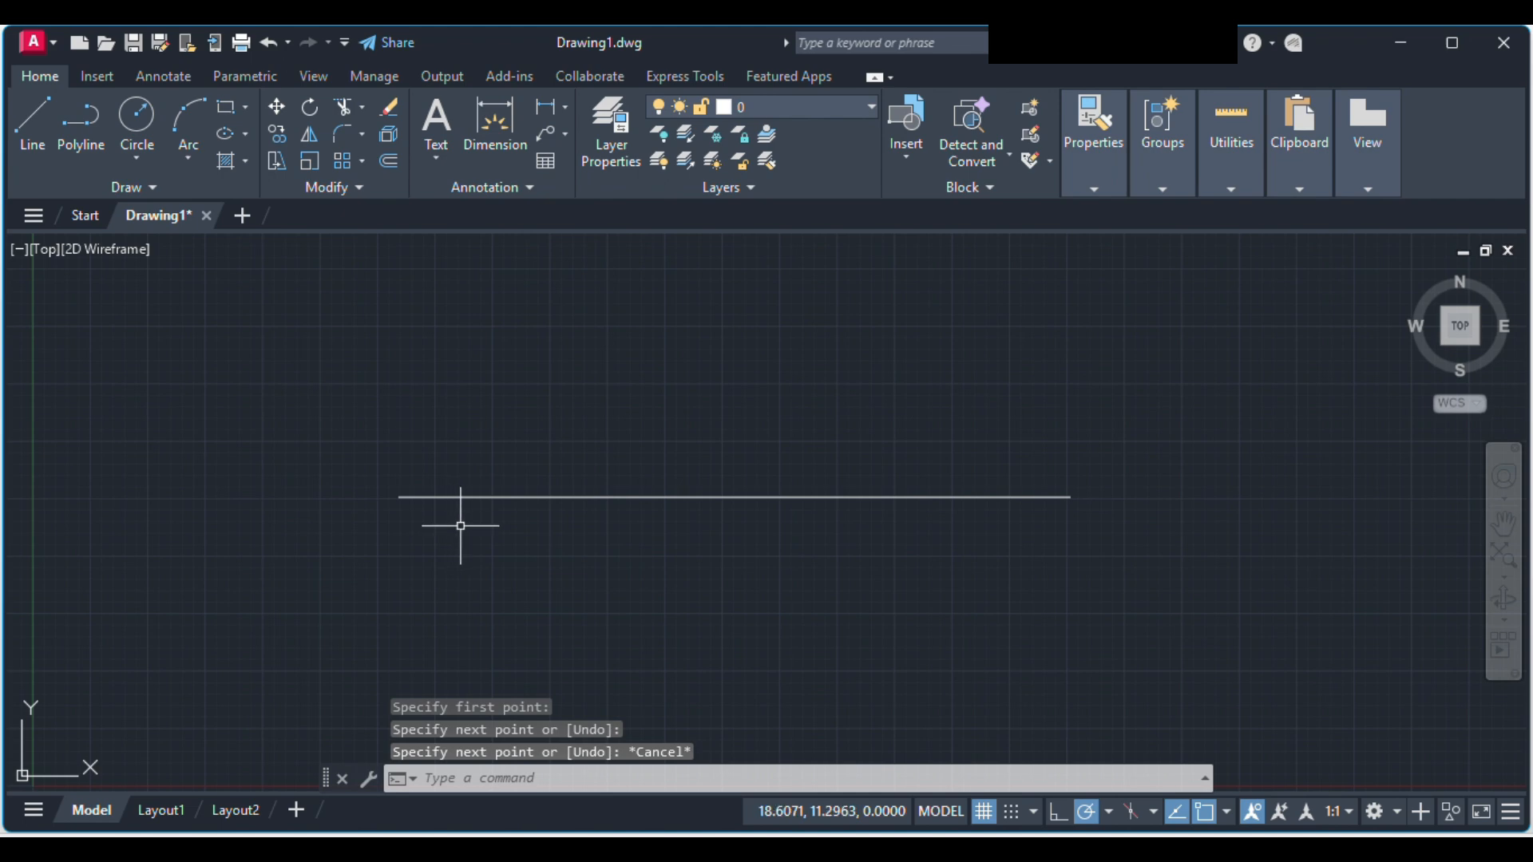
Step: Add a linear dimension between the line's two endpoints and place it just above the line
{"action": "left_click", "coordinate": [174, 78]}
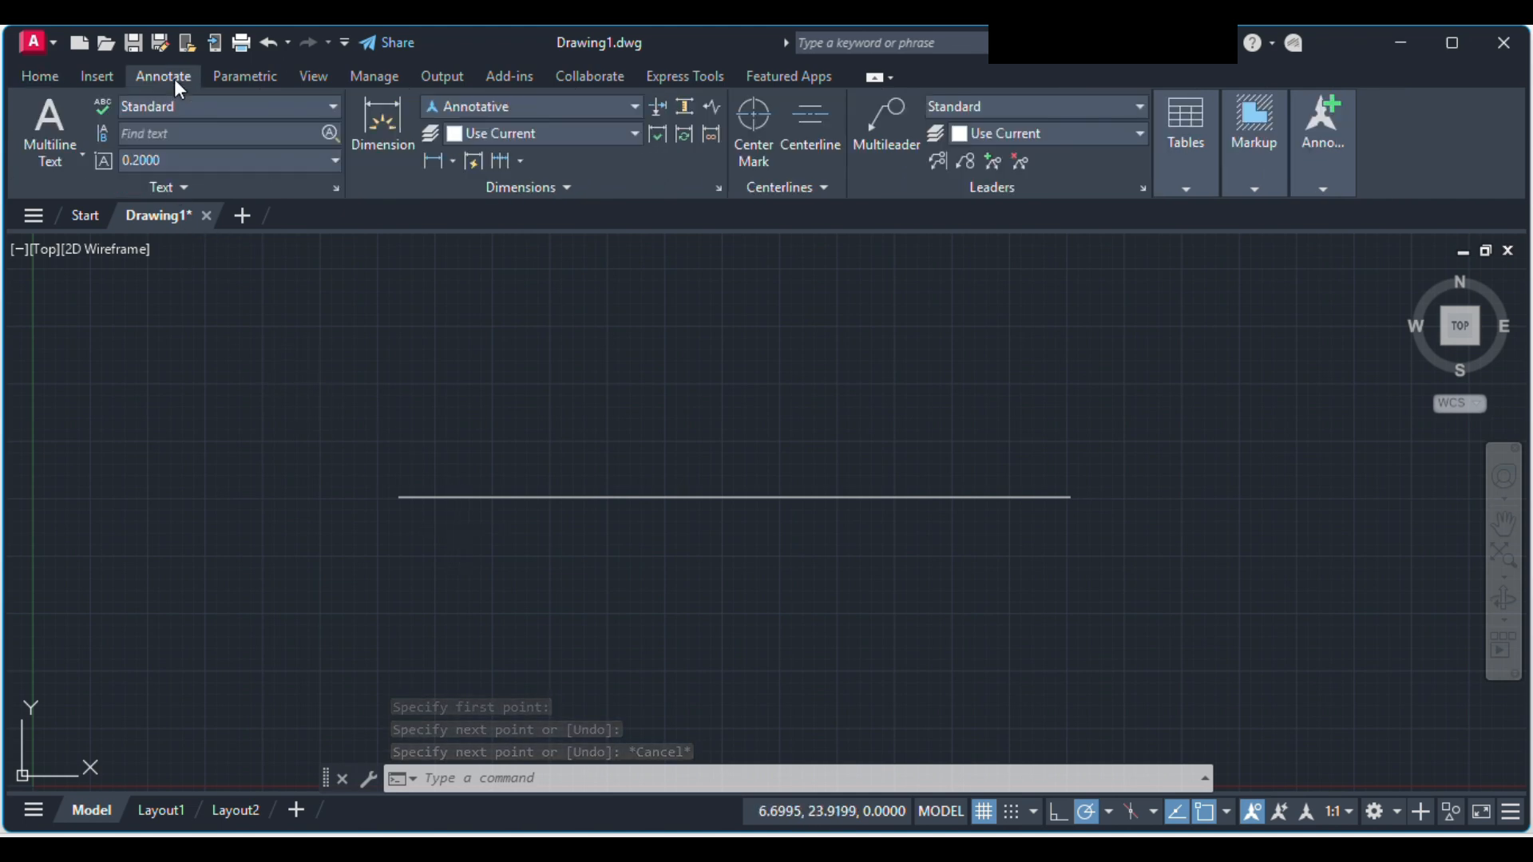
{"action": "left_click", "coordinate": [438, 161]}
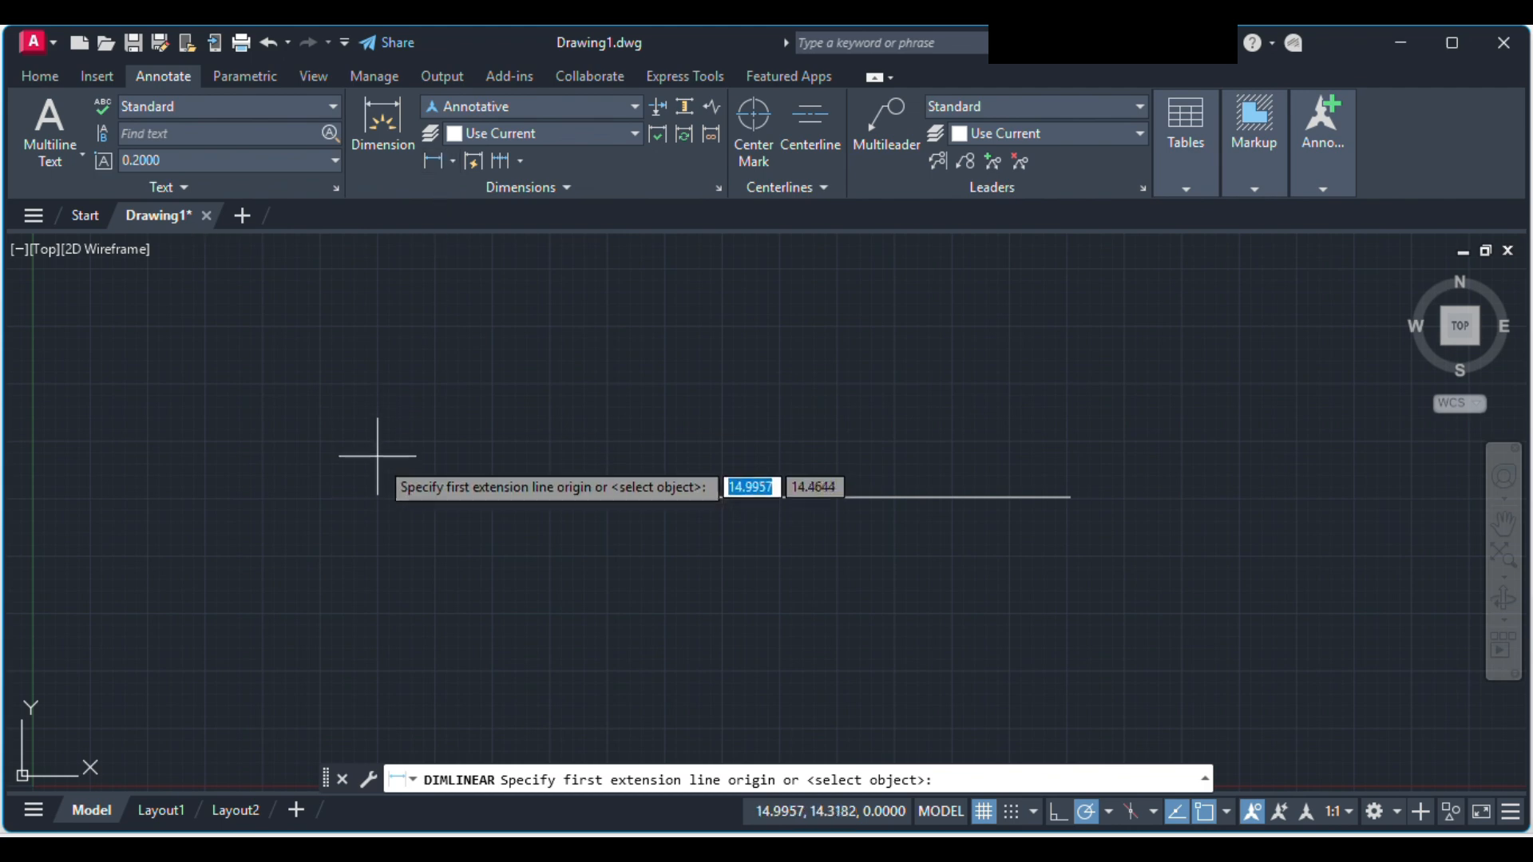
{"action": "left_click", "coordinate": [399, 497]}
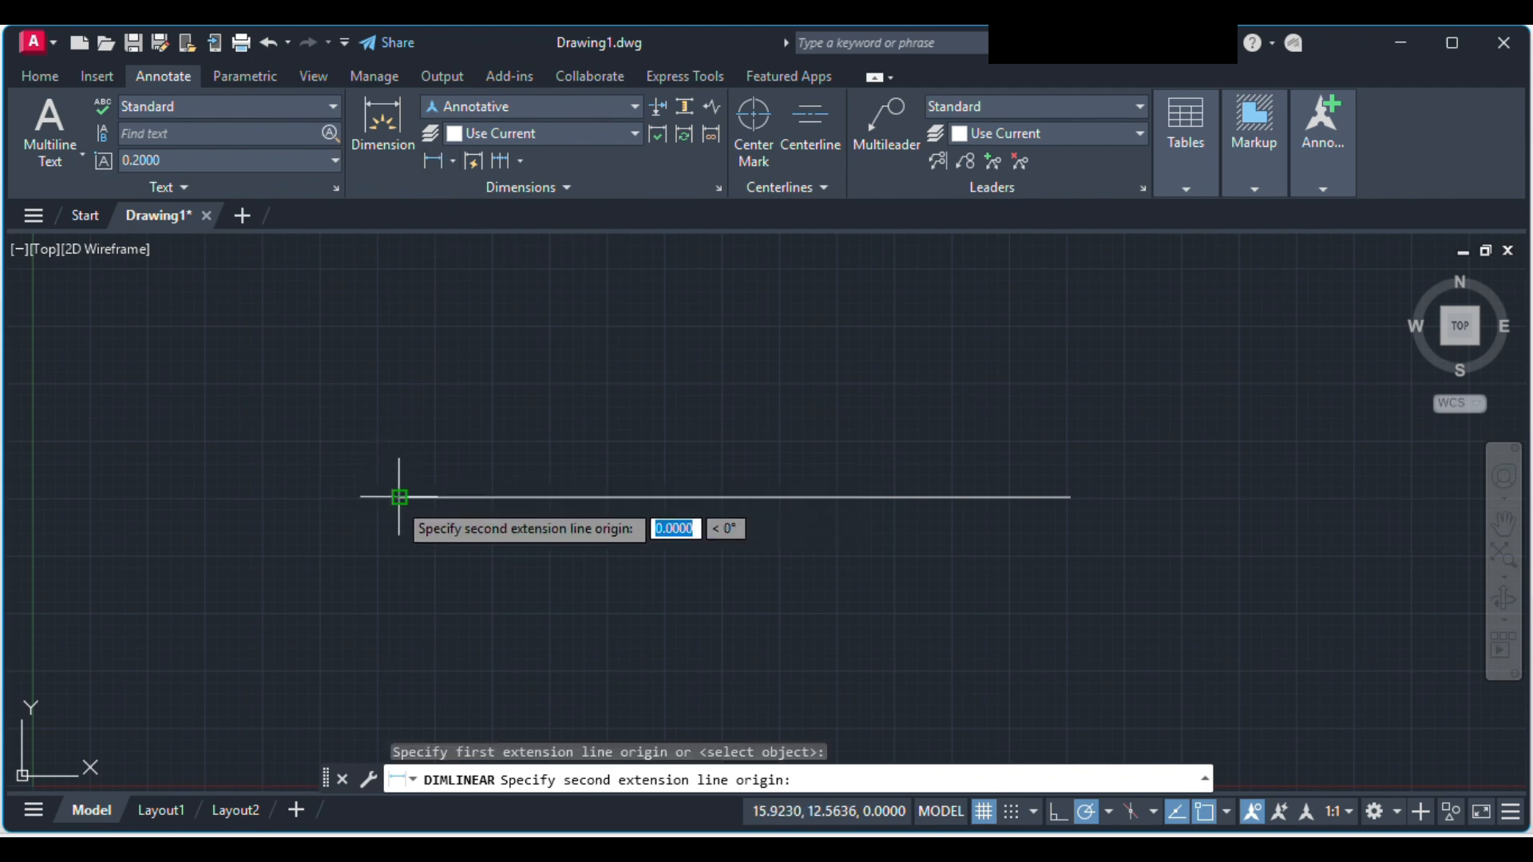
{"action": "left_click", "coordinate": [1071, 496]}
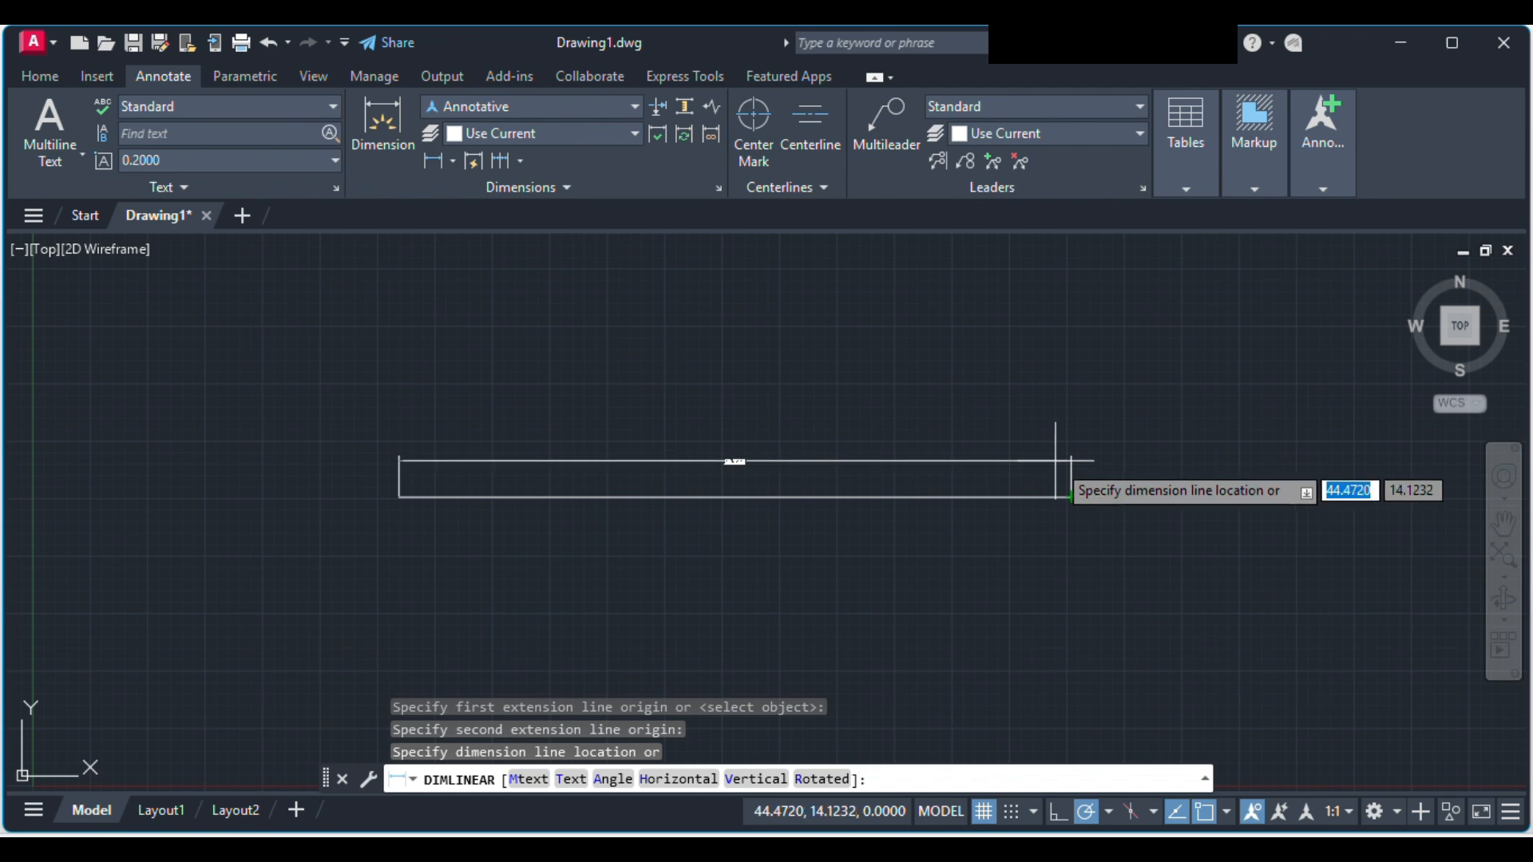
{"action": "left_click", "coordinate": [1058, 461]}
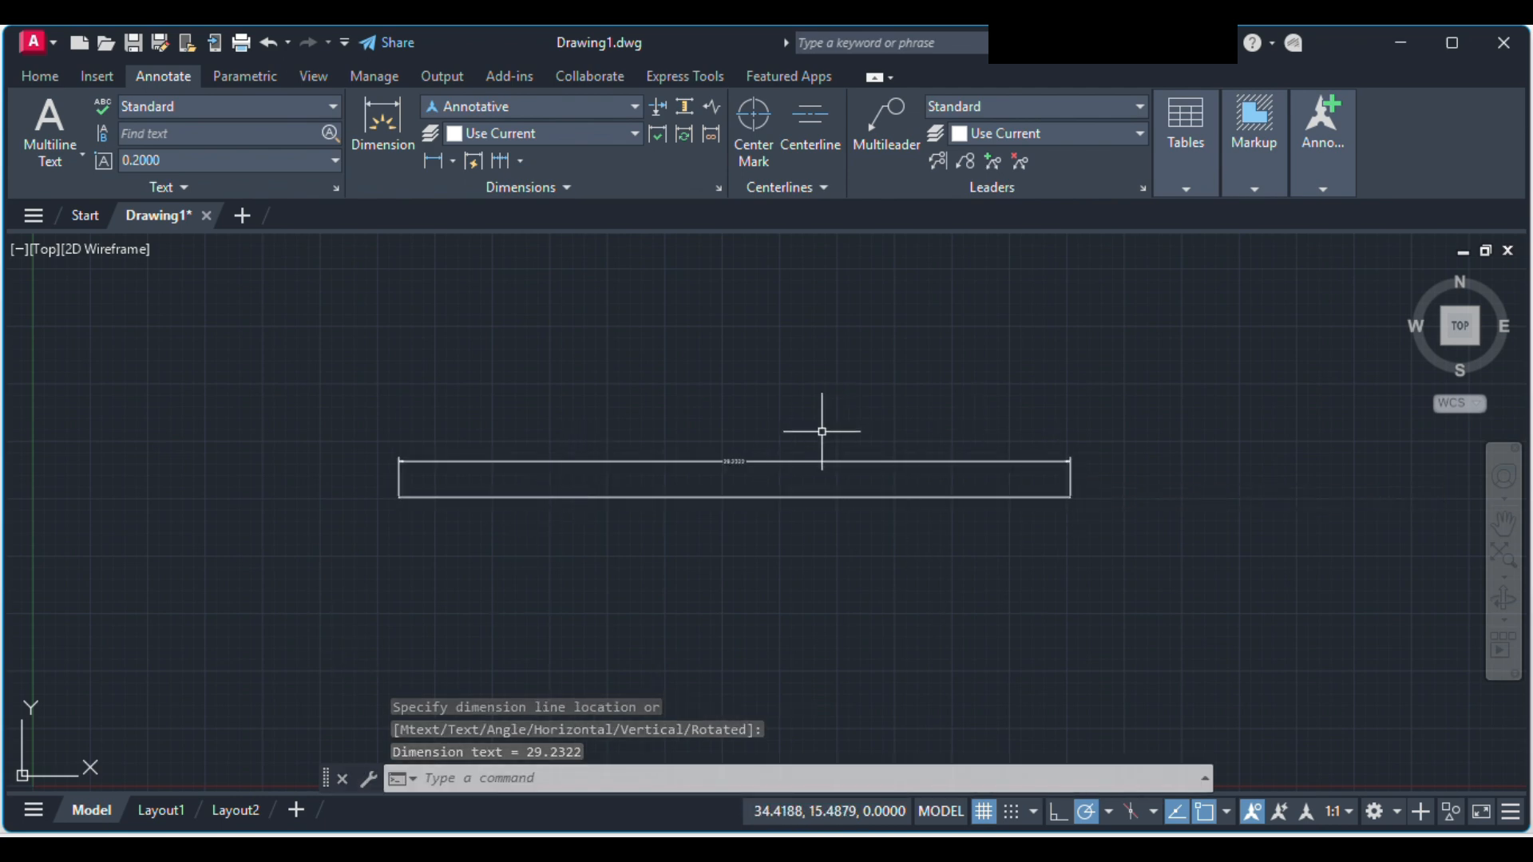
Step: Try to set the height of the linear dimension's text to 0.3
{"action": "scroll", "coordinate": [820, 431], "scroll_direction": "up", "scroll_amount": 2}
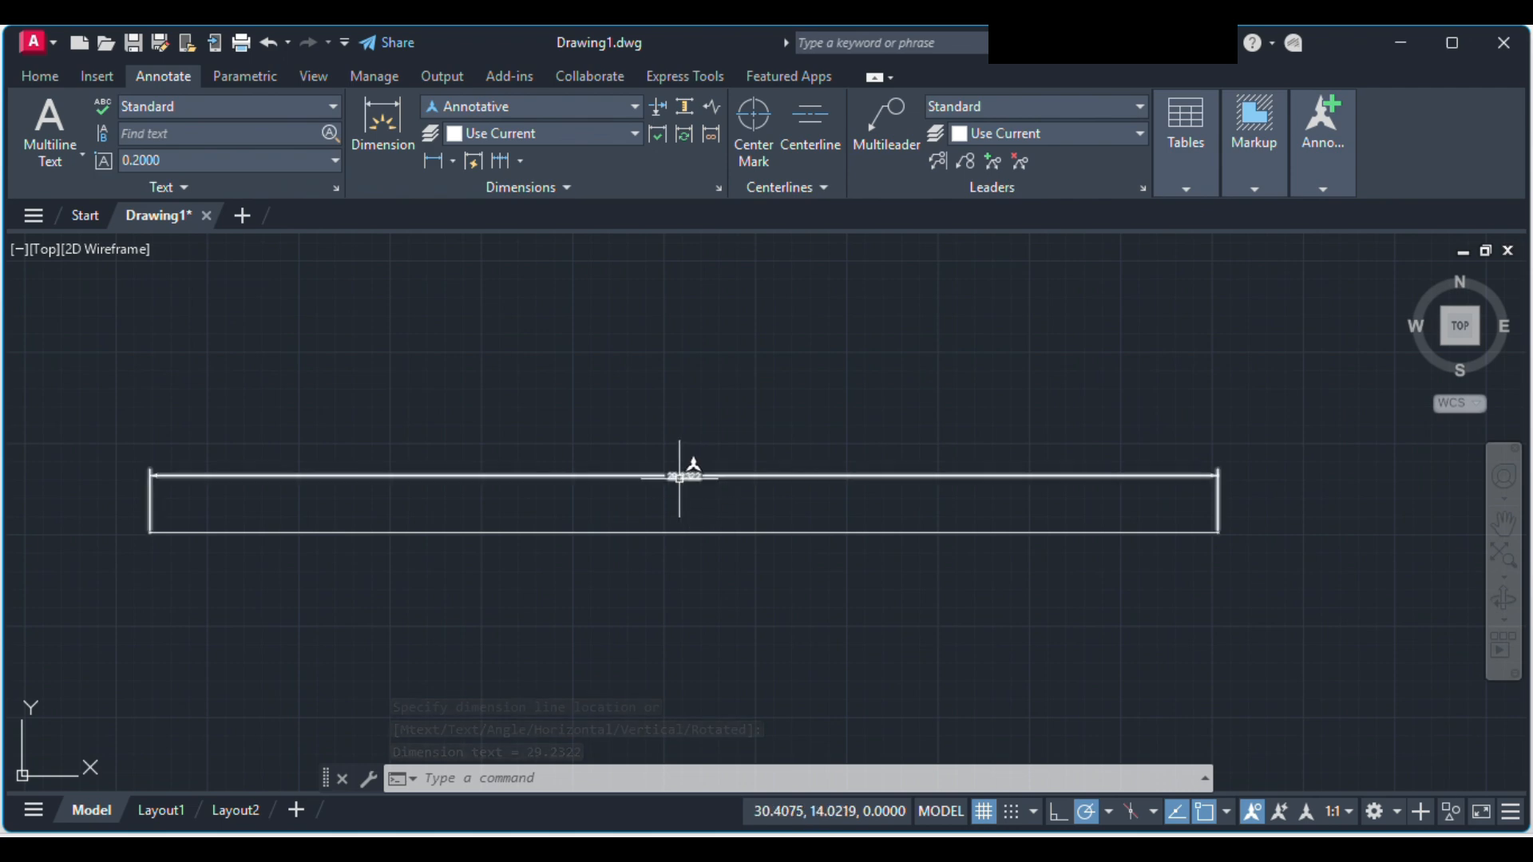
{"action": "mouse_move", "coordinate": [679, 478]}
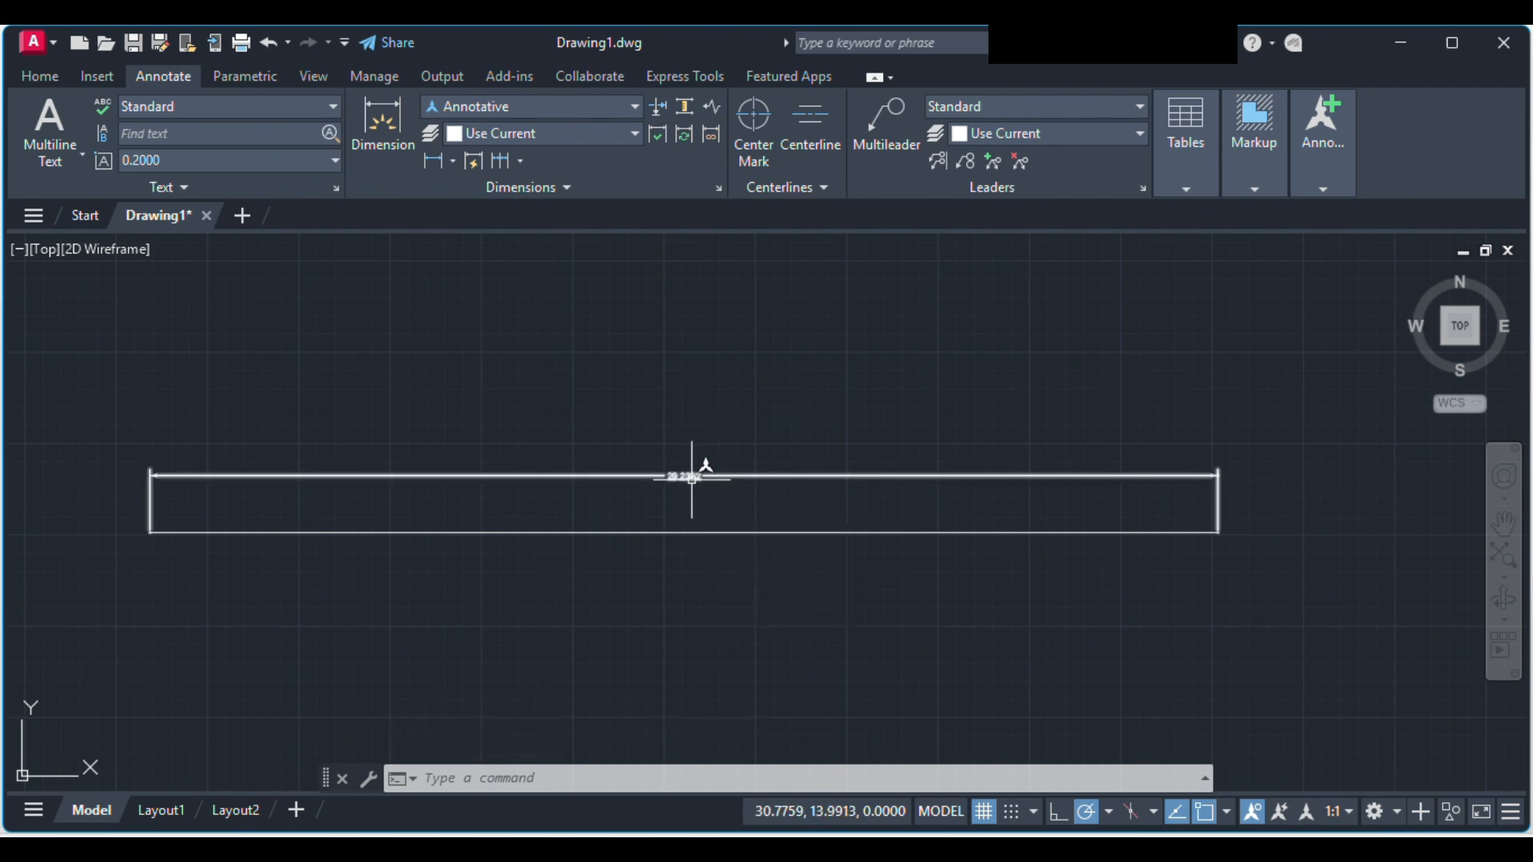
{"action": "left_click", "coordinate": [684, 476]}
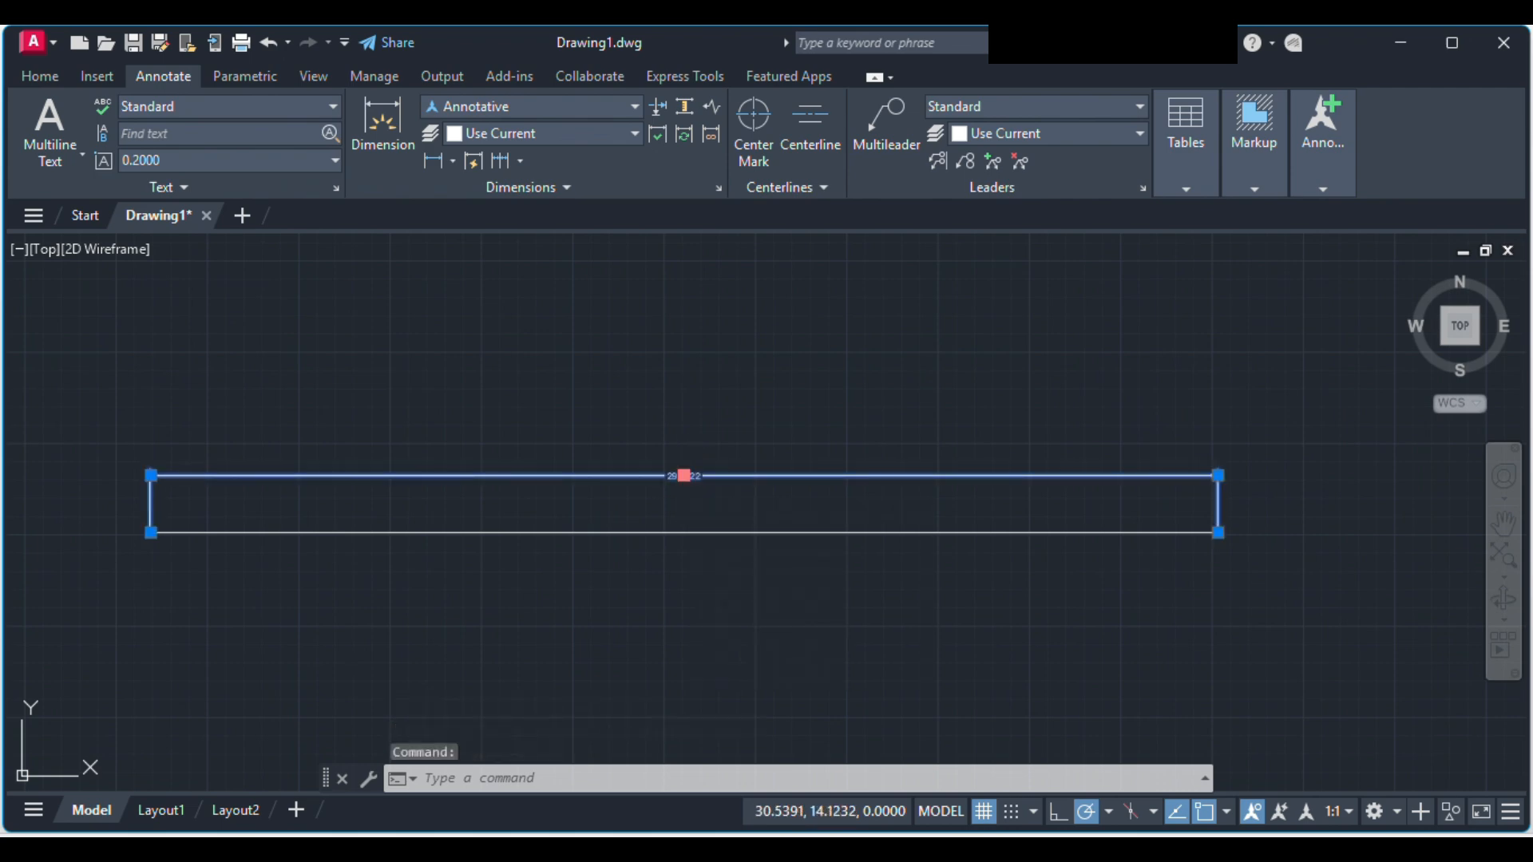
{"action": "double_click", "coordinate": [685, 476]}
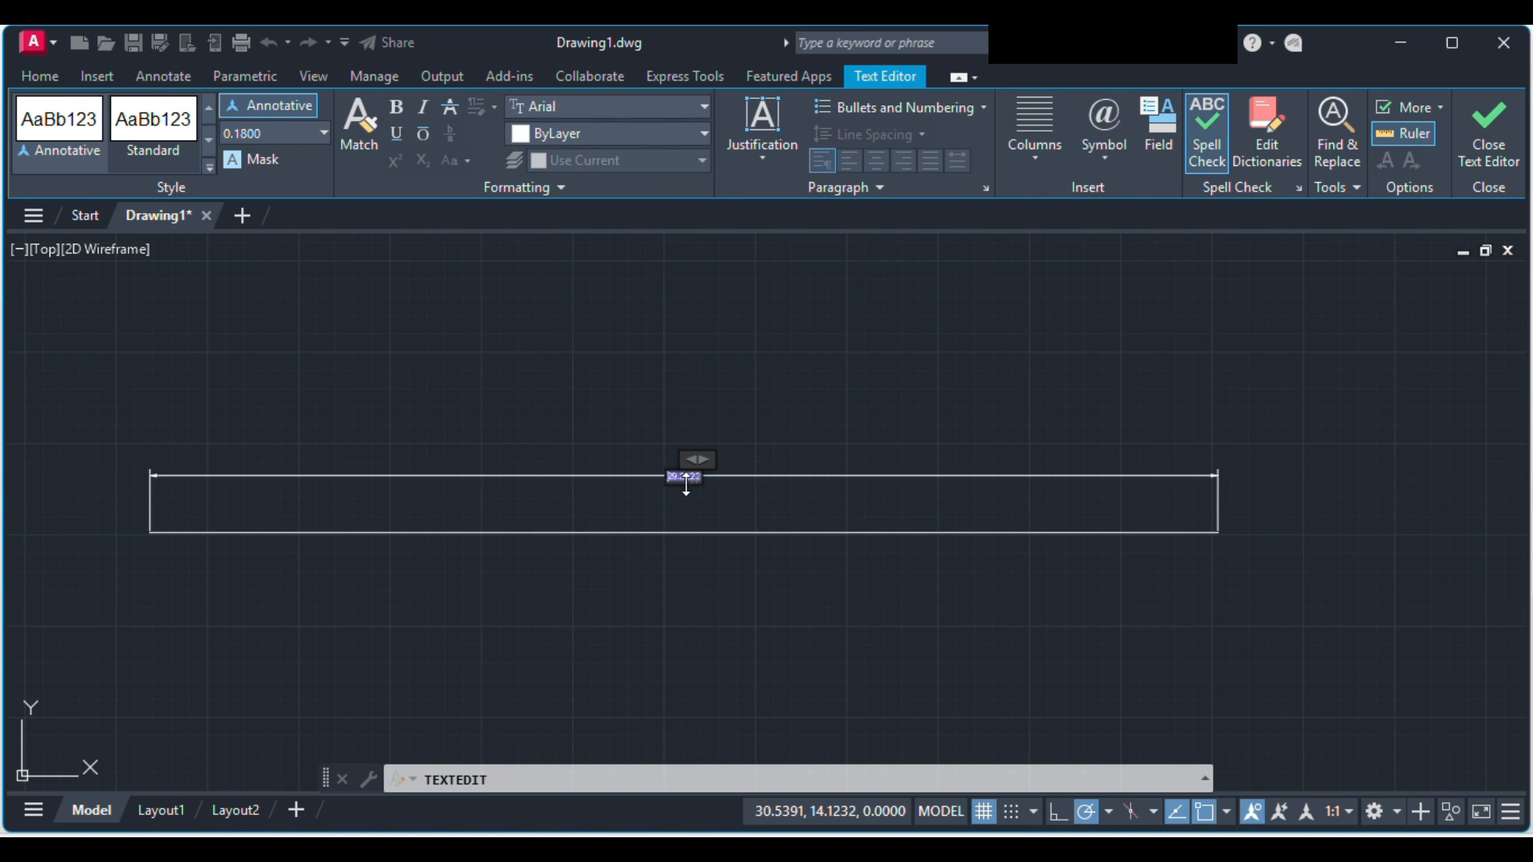
{"action": "left_click", "coordinate": [290, 134]}
{"action": "type", "text": "0.3"}
{"action": "key", "text": "Return"}
{"action": "left_click", "coordinate": [686, 387]}
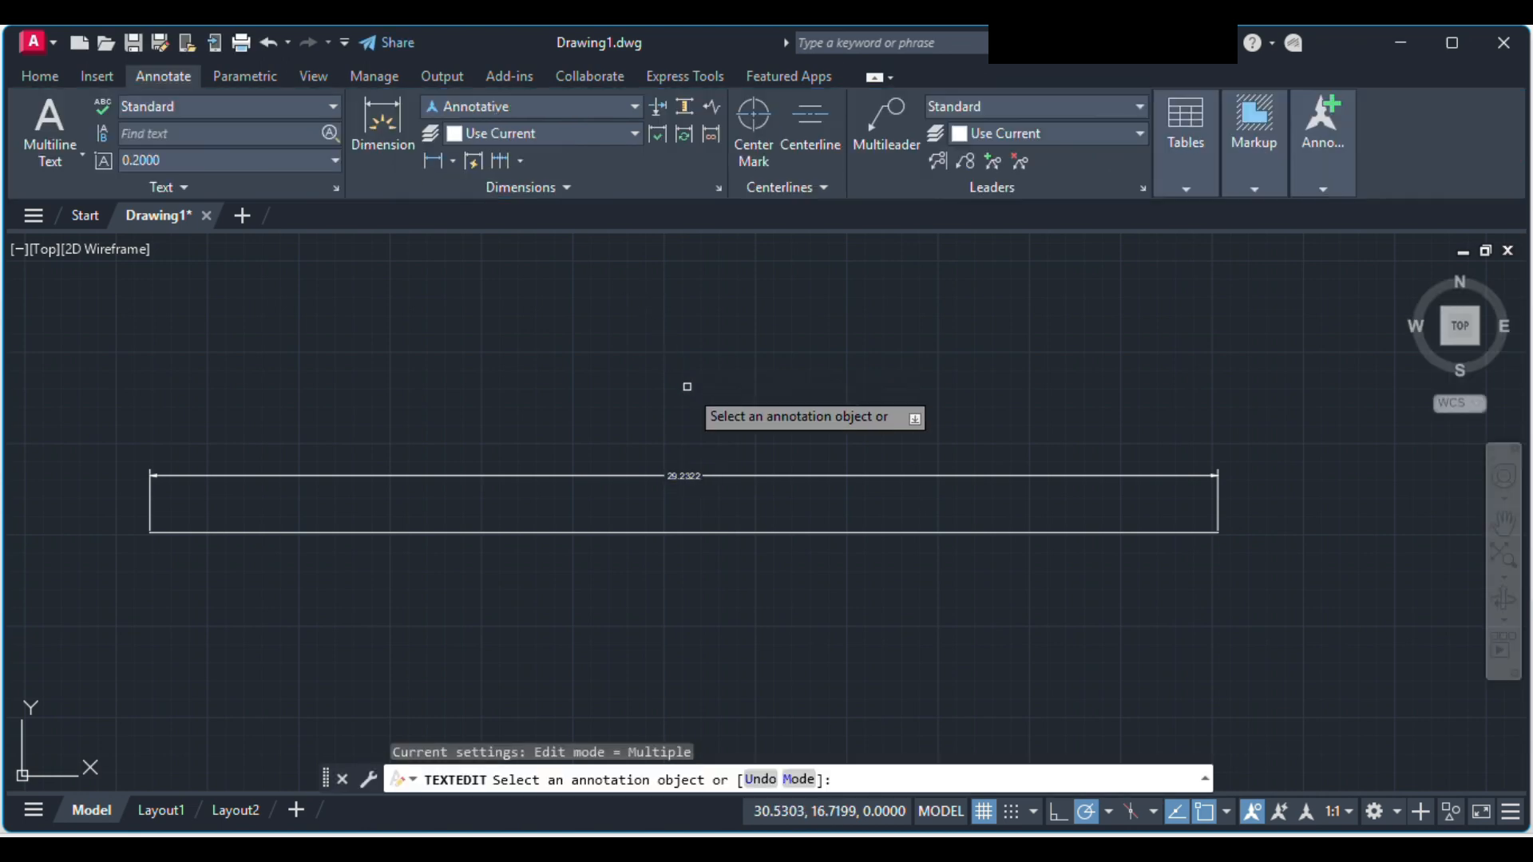
Step: Edit the linear dimension's text again and enlarge its text height
{"action": "left_click", "coordinate": [685, 476]}
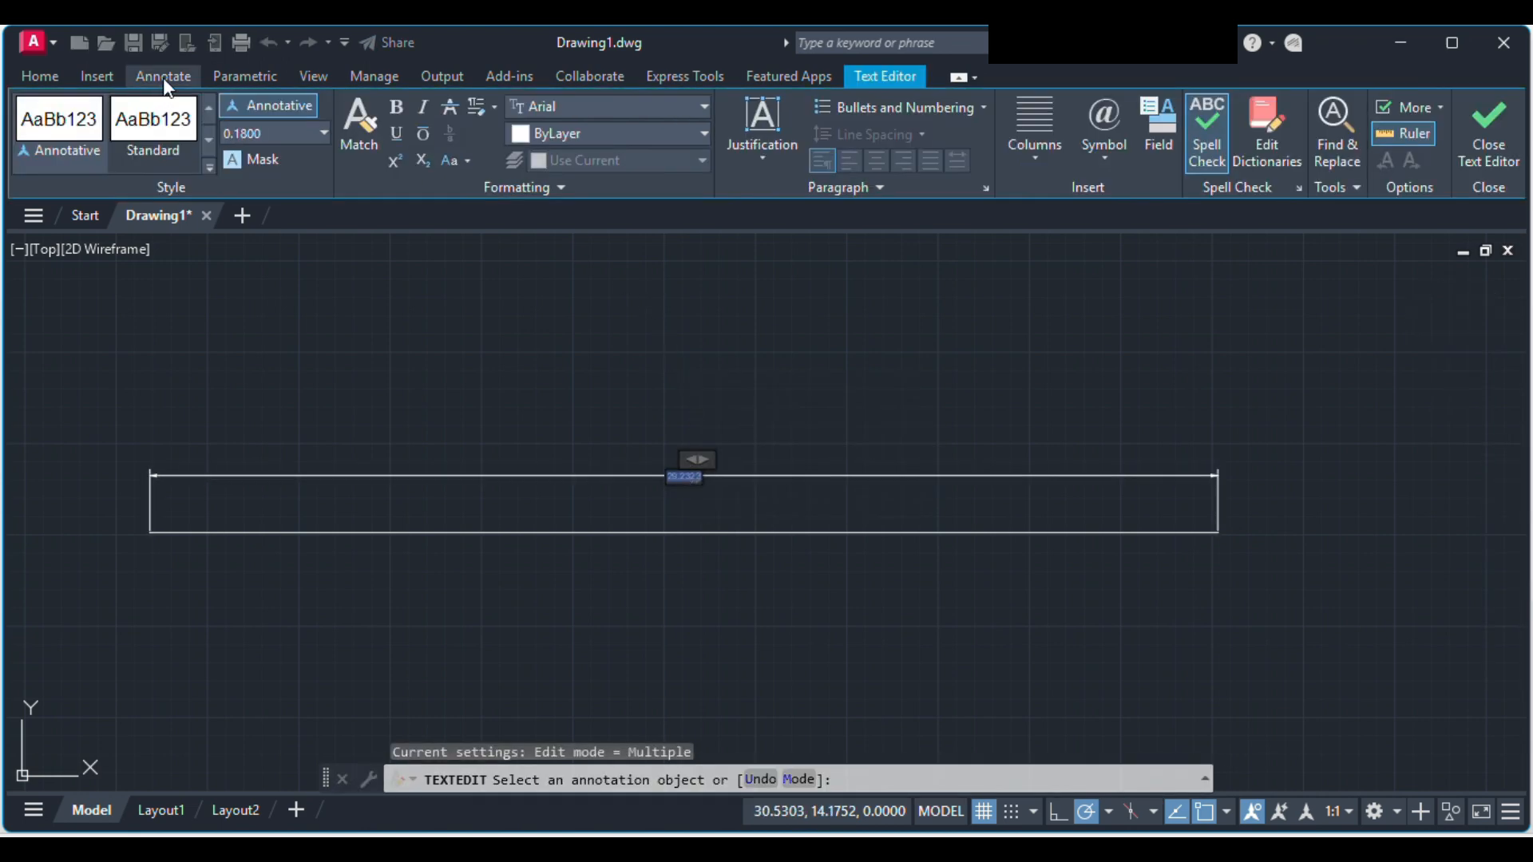
{"action": "left_click", "coordinate": [276, 133]}
{"action": "key", "text": "BackSpace"}
{"action": "type", "text": "000"}
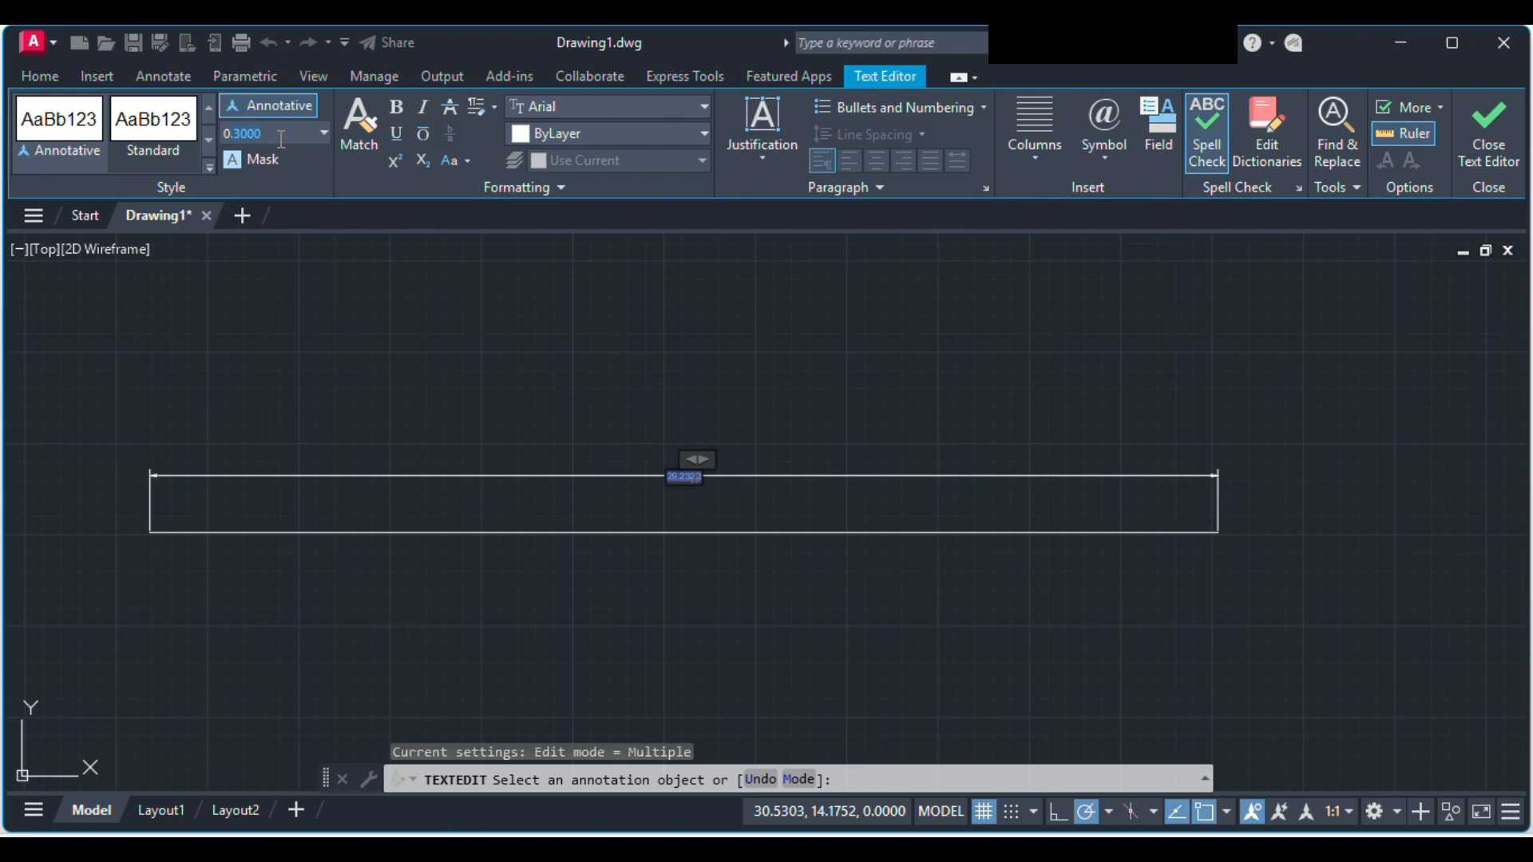
{"action": "key", "text": "Return"}
{"action": "left_click", "coordinate": [736, 431]}
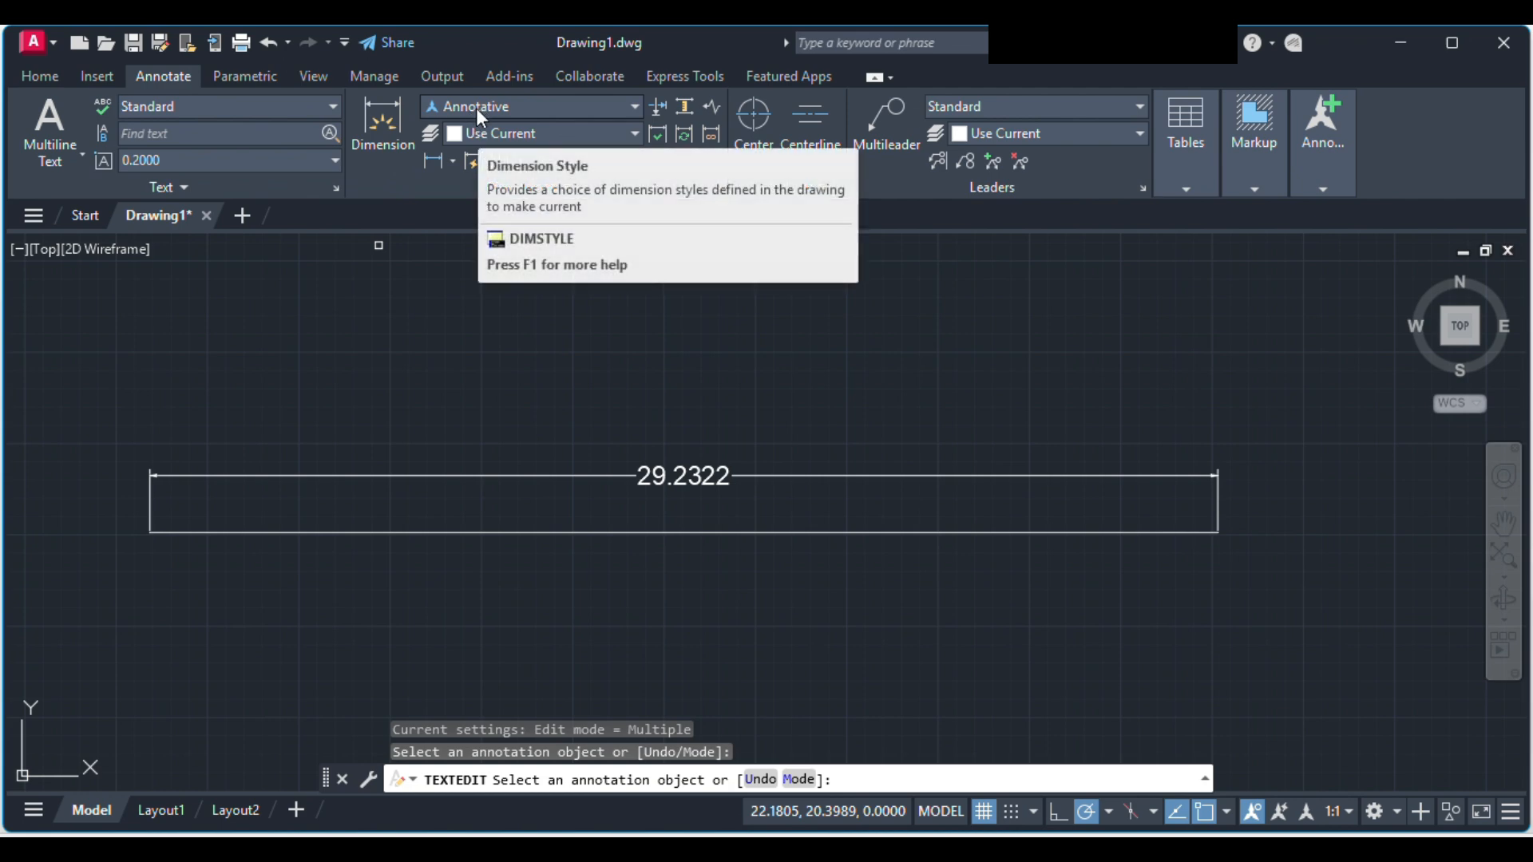
Step: Create a new dimension style named "style A" that starts with Standard and applies to all dimensions
{"action": "left_click", "coordinate": [524, 109]}
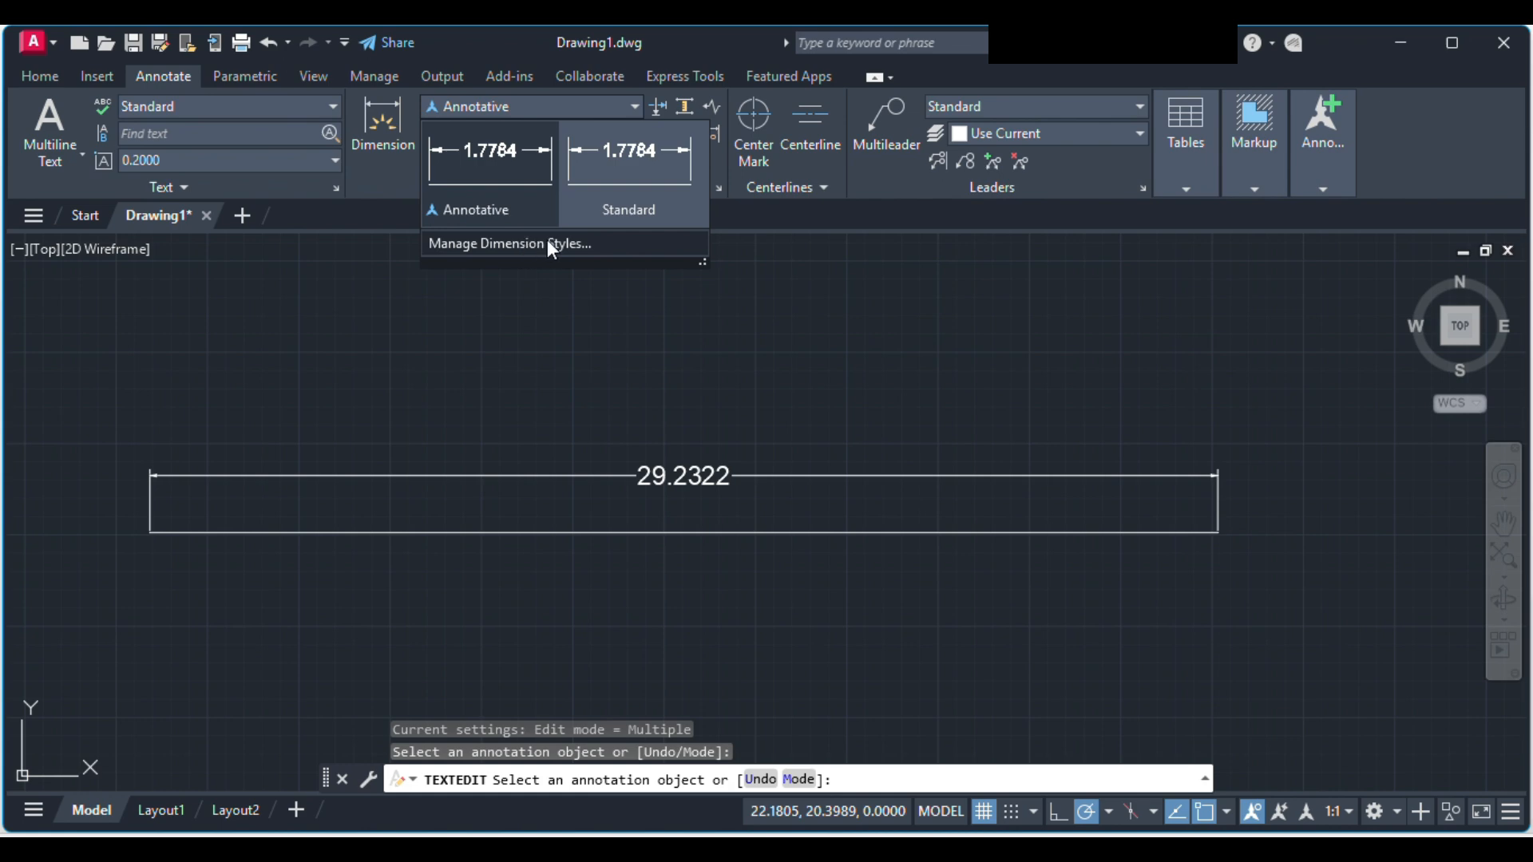
{"action": "left_click", "coordinate": [600, 244]}
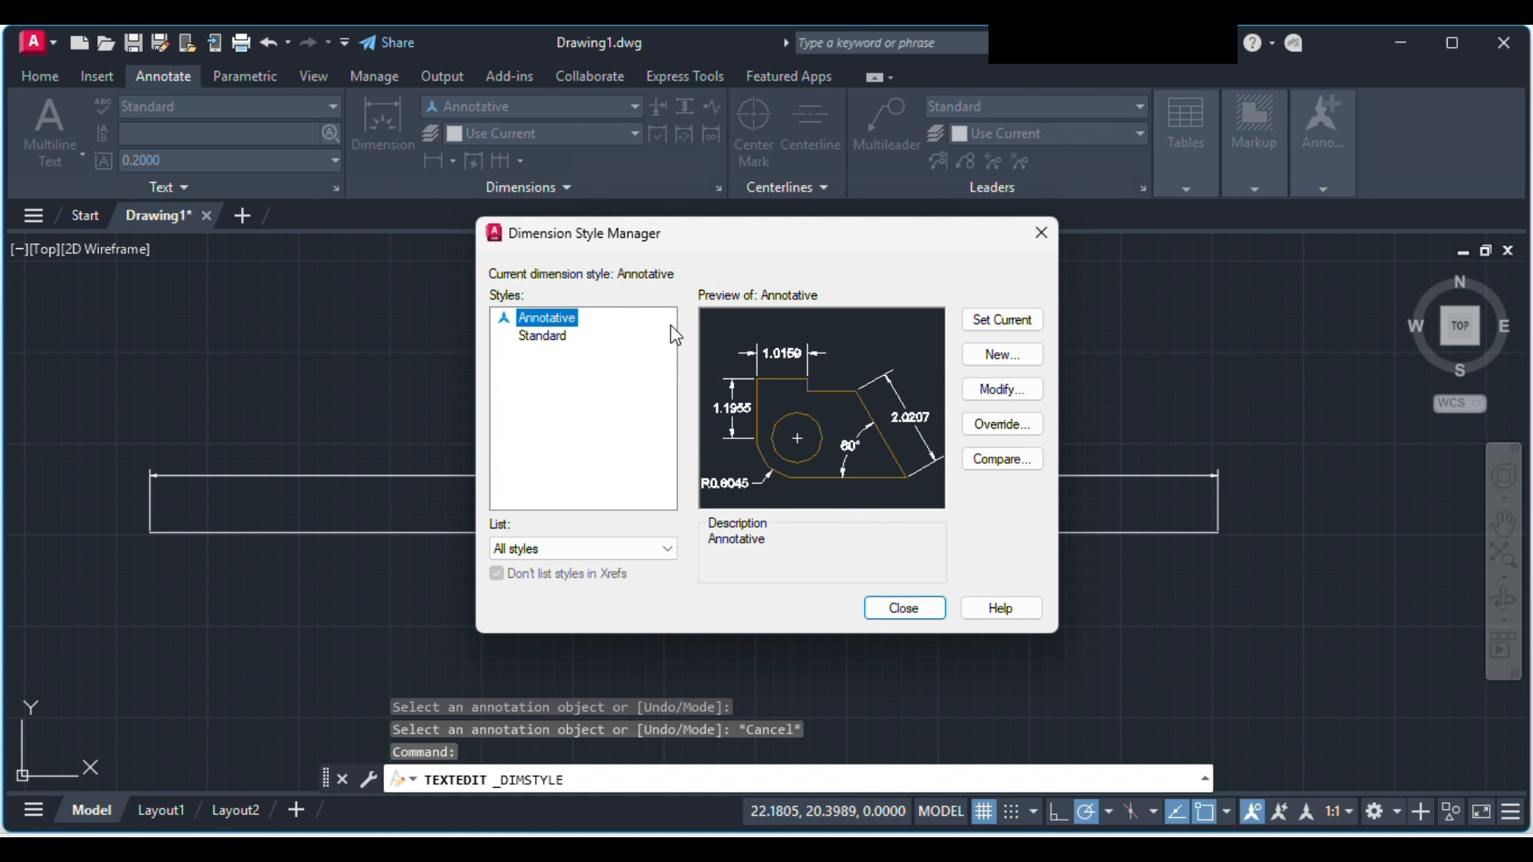
{"action": "mouse_move", "coordinate": [674, 342]}
{"action": "left_click", "coordinate": [990, 355]}
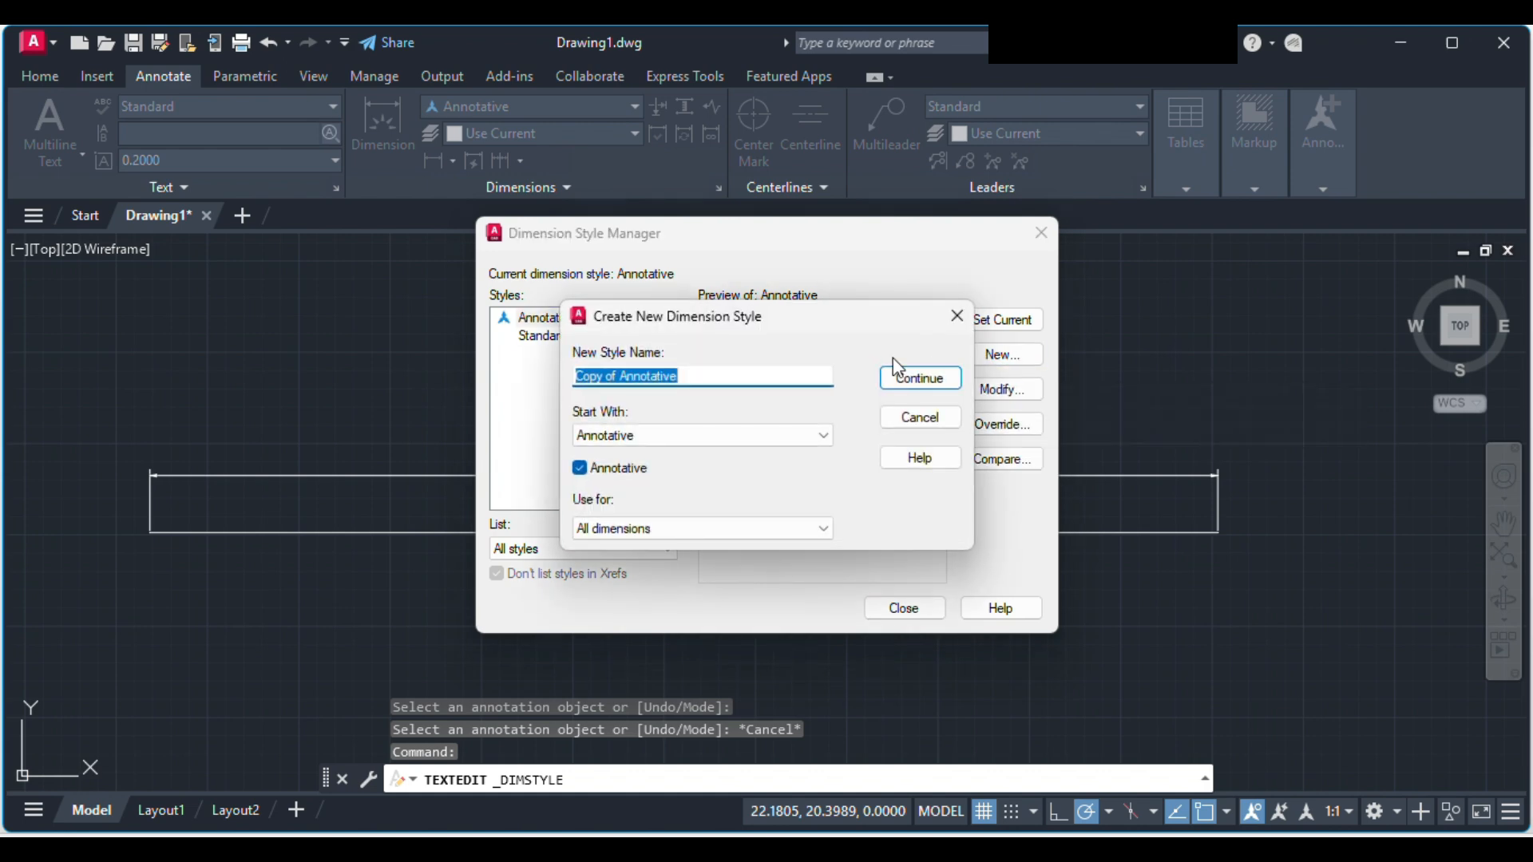
{"action": "key", "text": "BackSpace"}
{"action": "type", "text": "sty"}
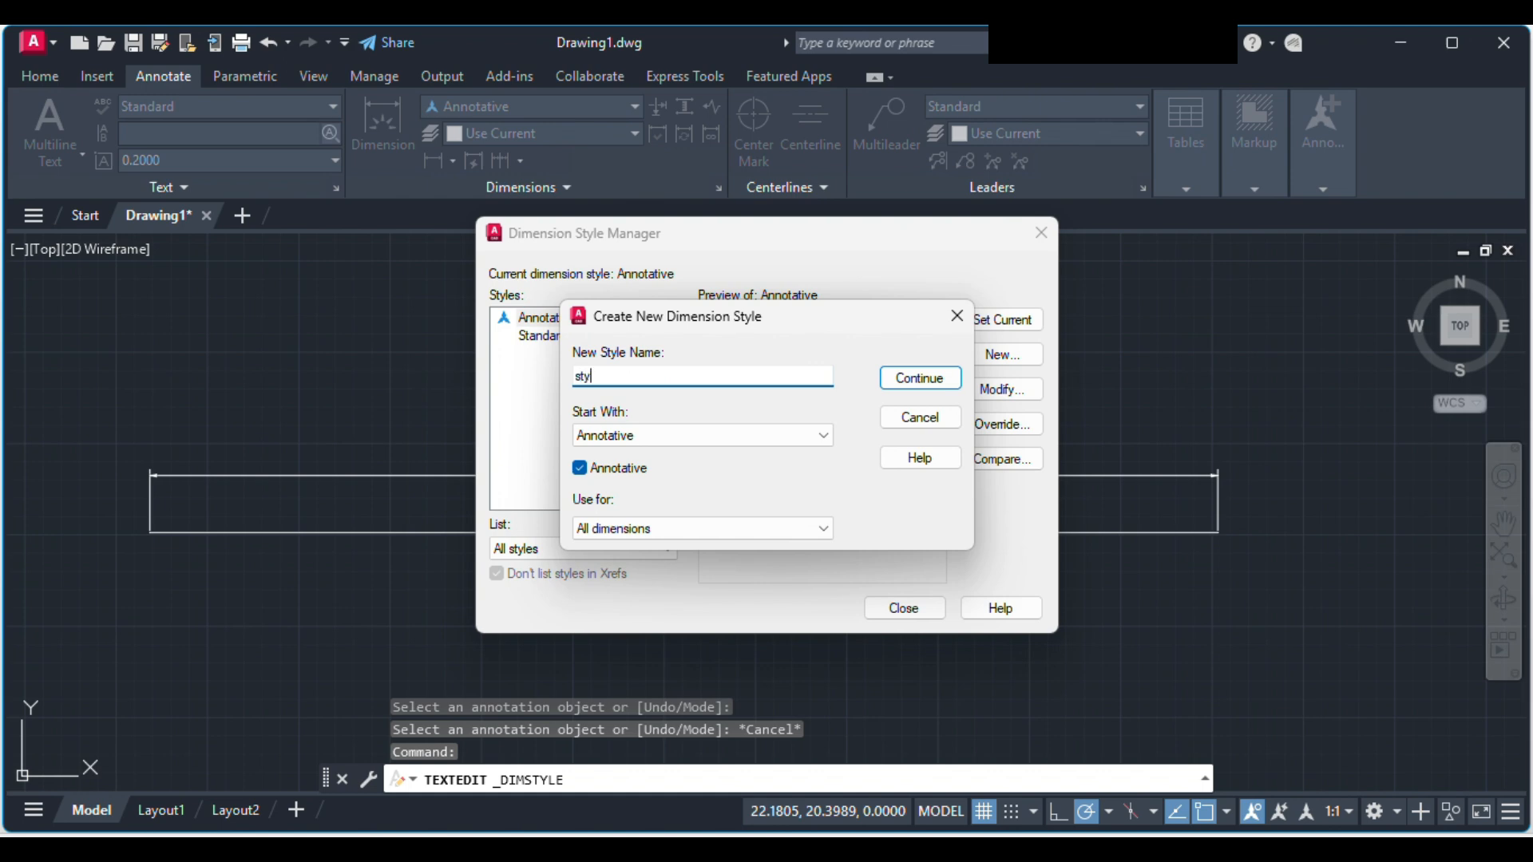
{"action": "type", "text": "le A"}
{"action": "left_click", "coordinate": [798, 437]}
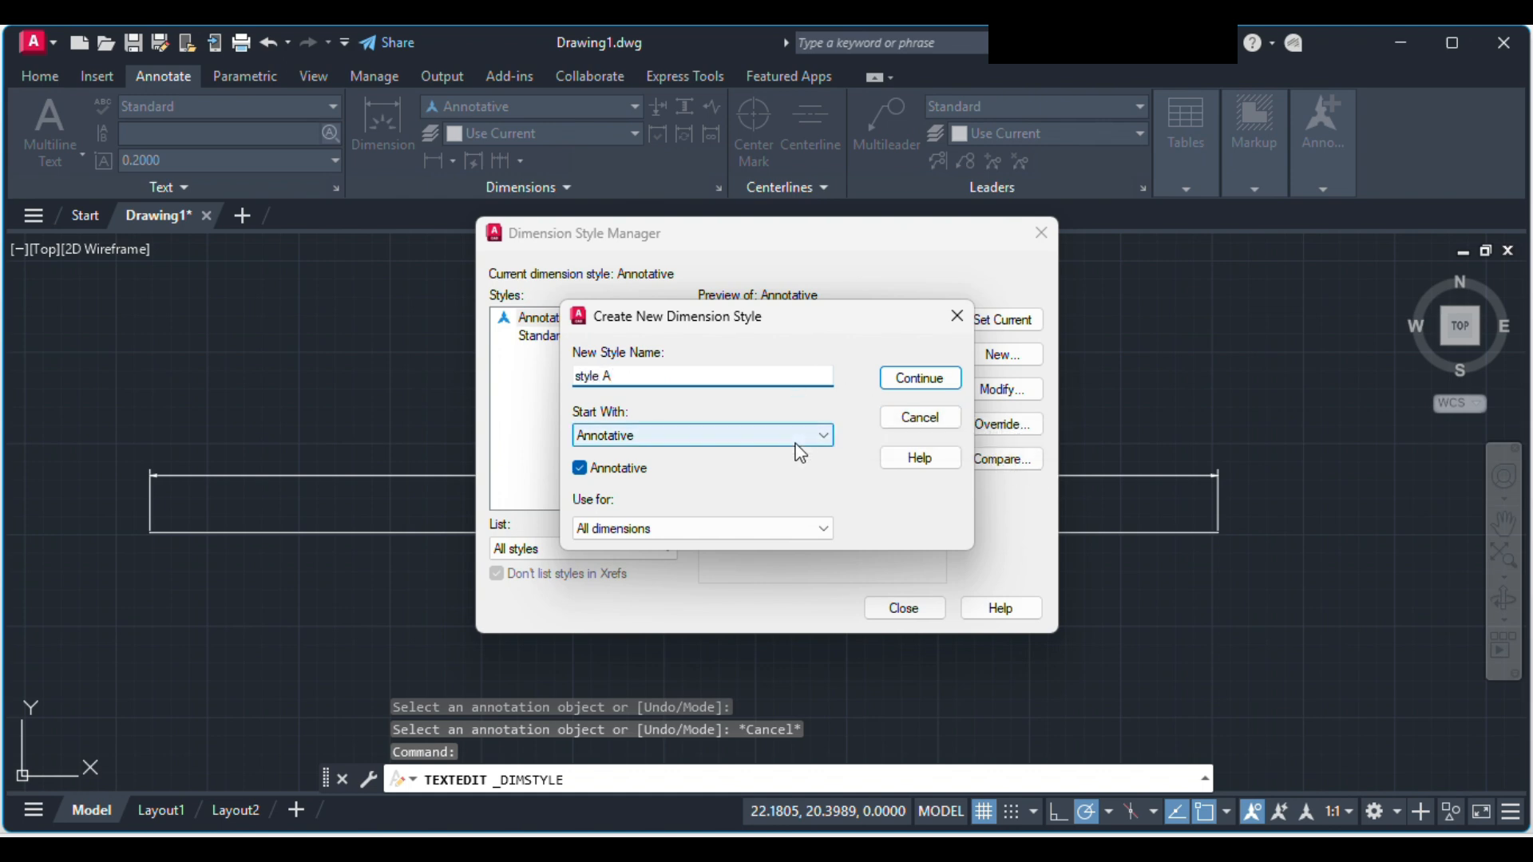
{"action": "left_click", "coordinate": [713, 463]}
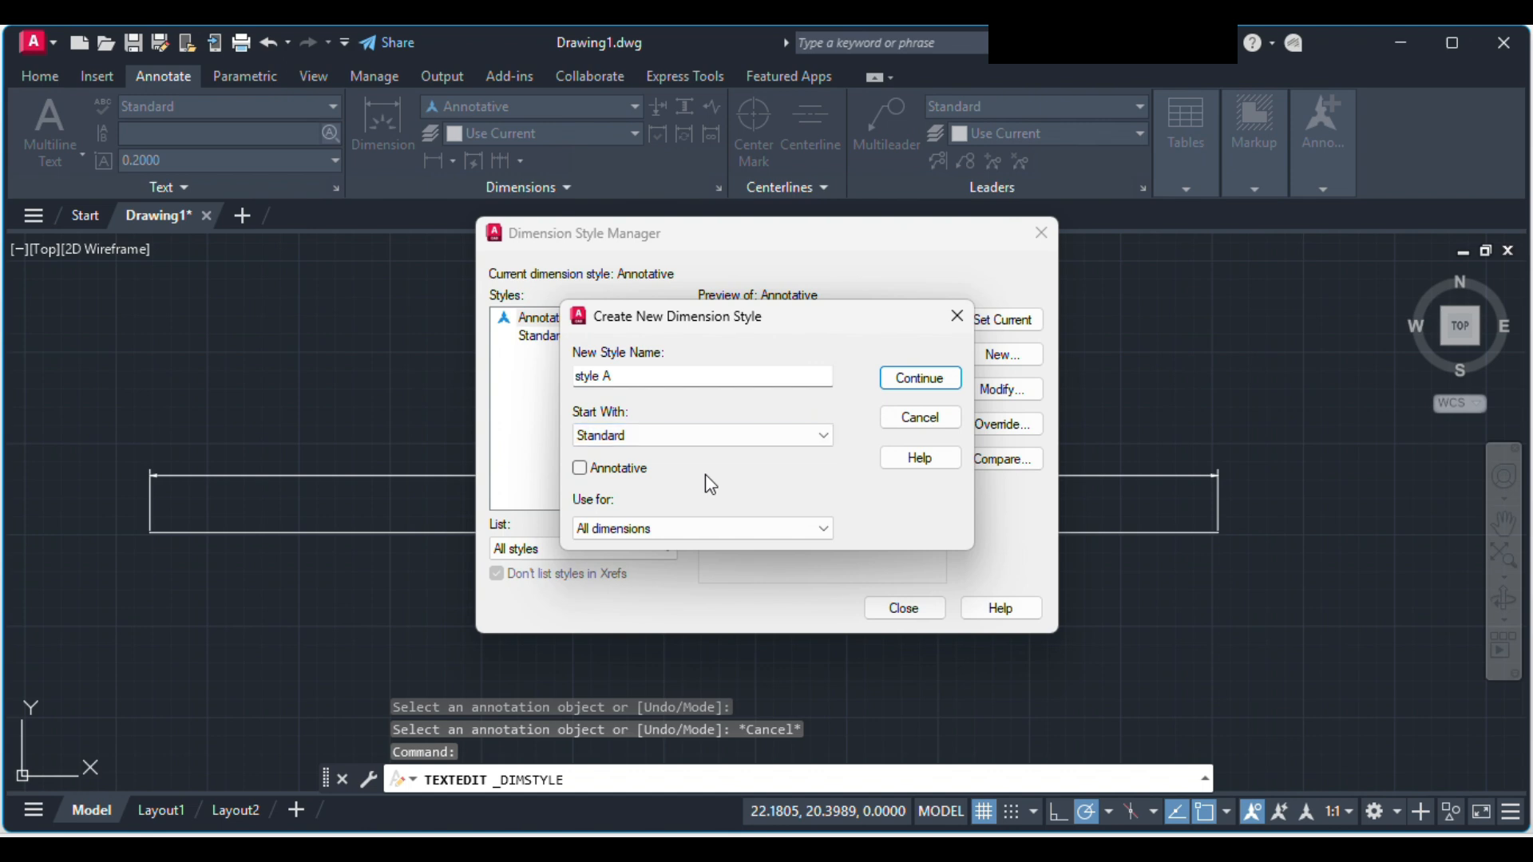
{"action": "left_click", "coordinate": [926, 378]}
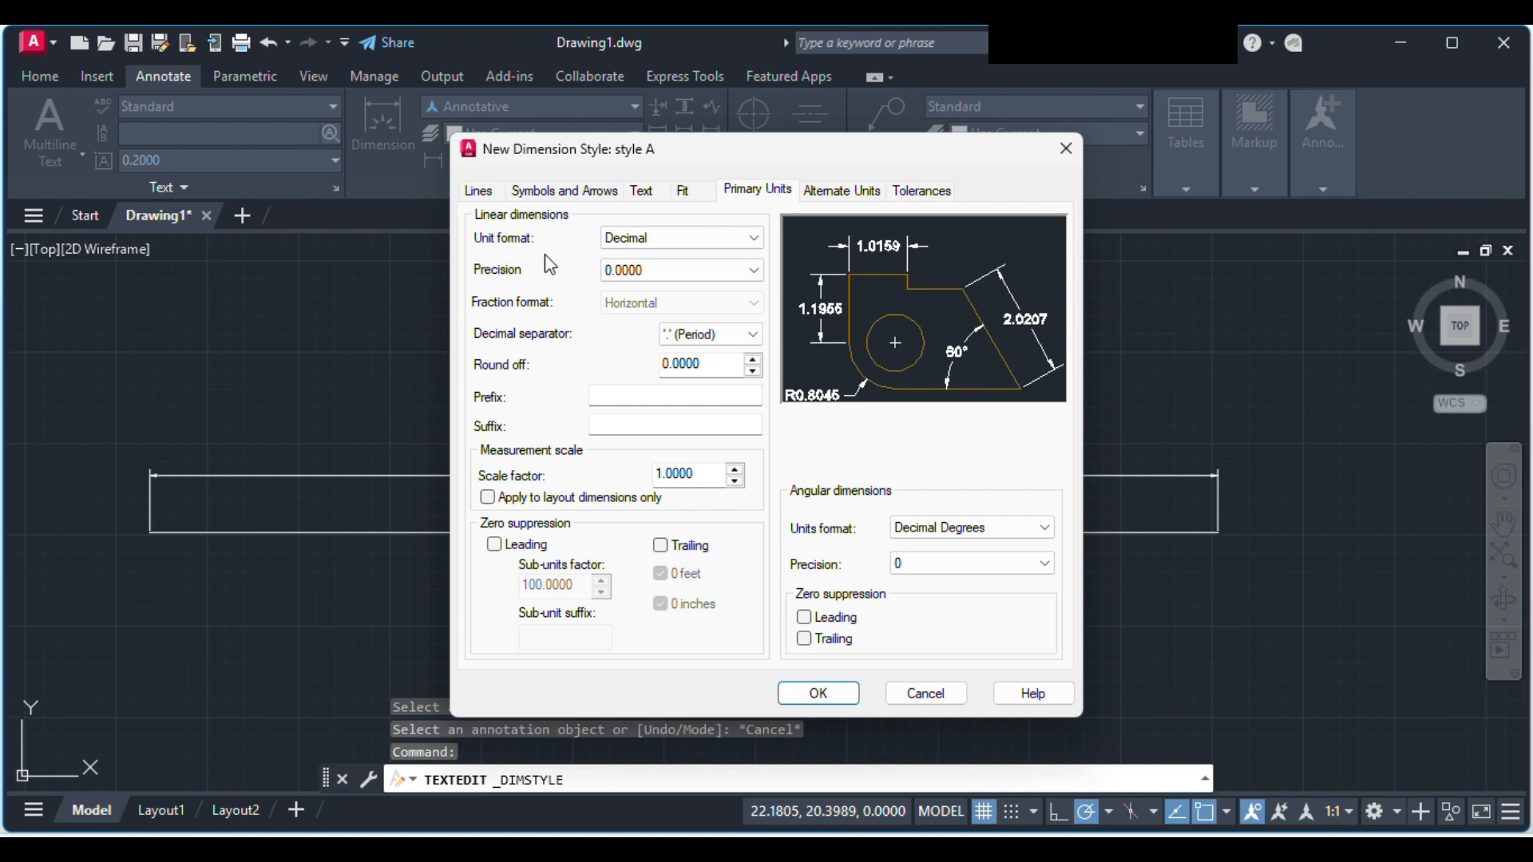
Step: Try the Scientific and Engineering unit formats for style A's linear dimensions and return to Decimal
{"action": "left_click", "coordinate": [656, 239]}
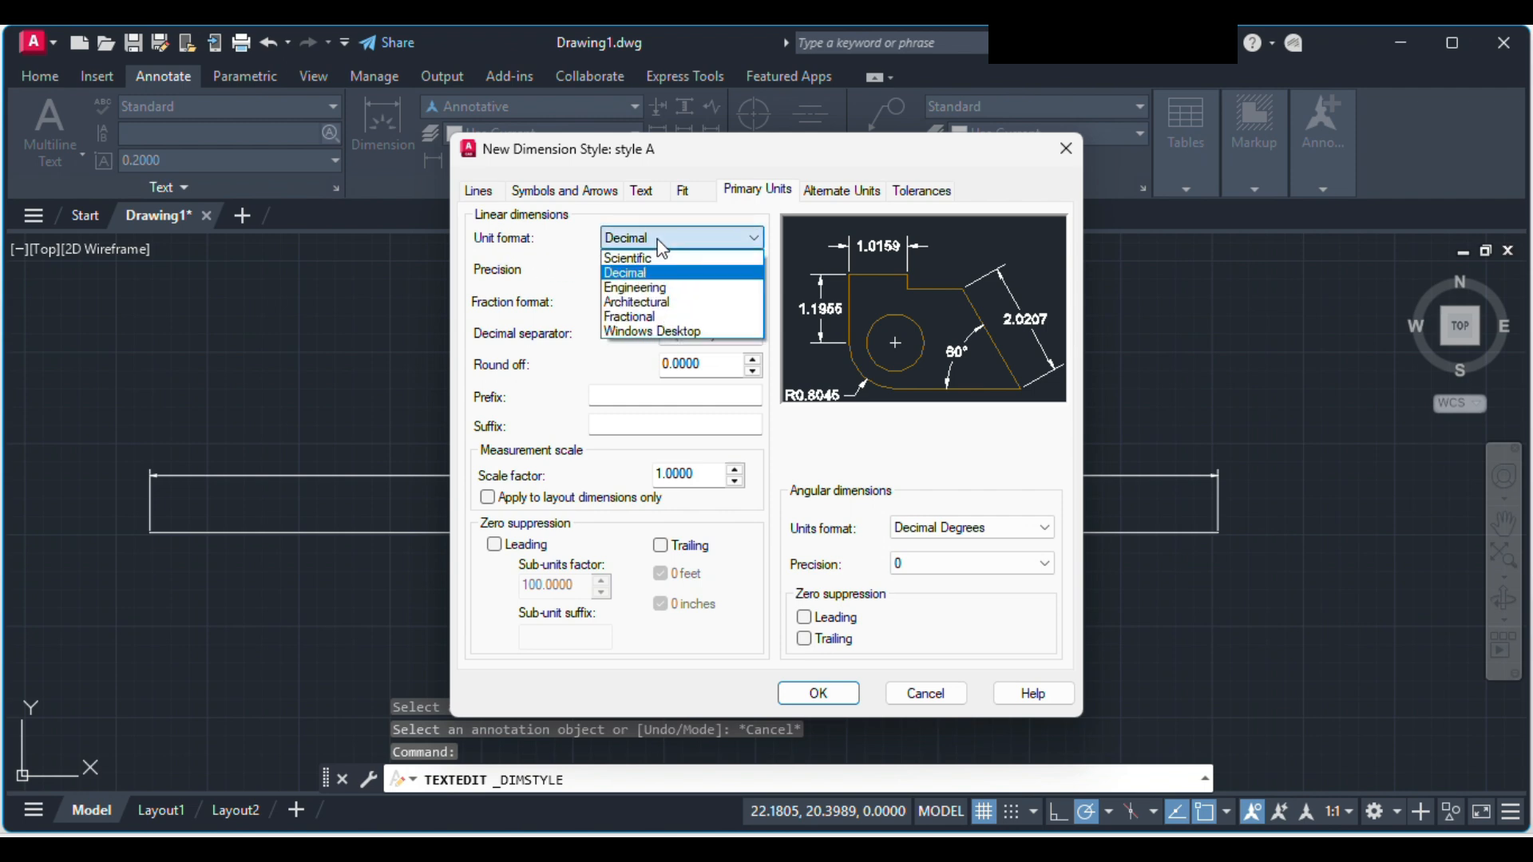
{"action": "left_click", "coordinate": [683, 252]}
{"action": "left_click", "coordinate": [677, 242]}
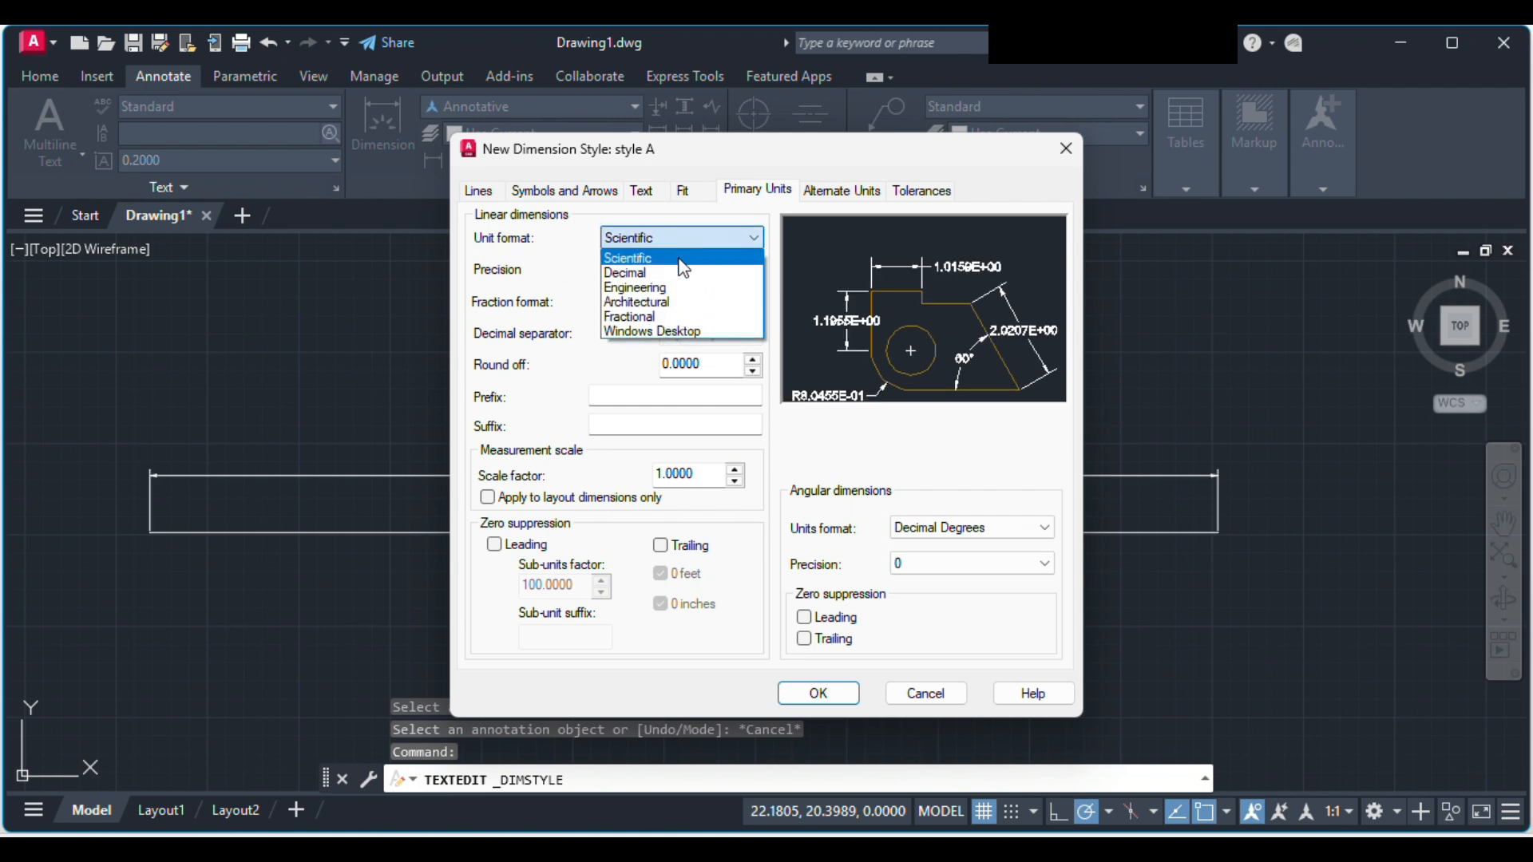
{"action": "left_click", "coordinate": [675, 284]}
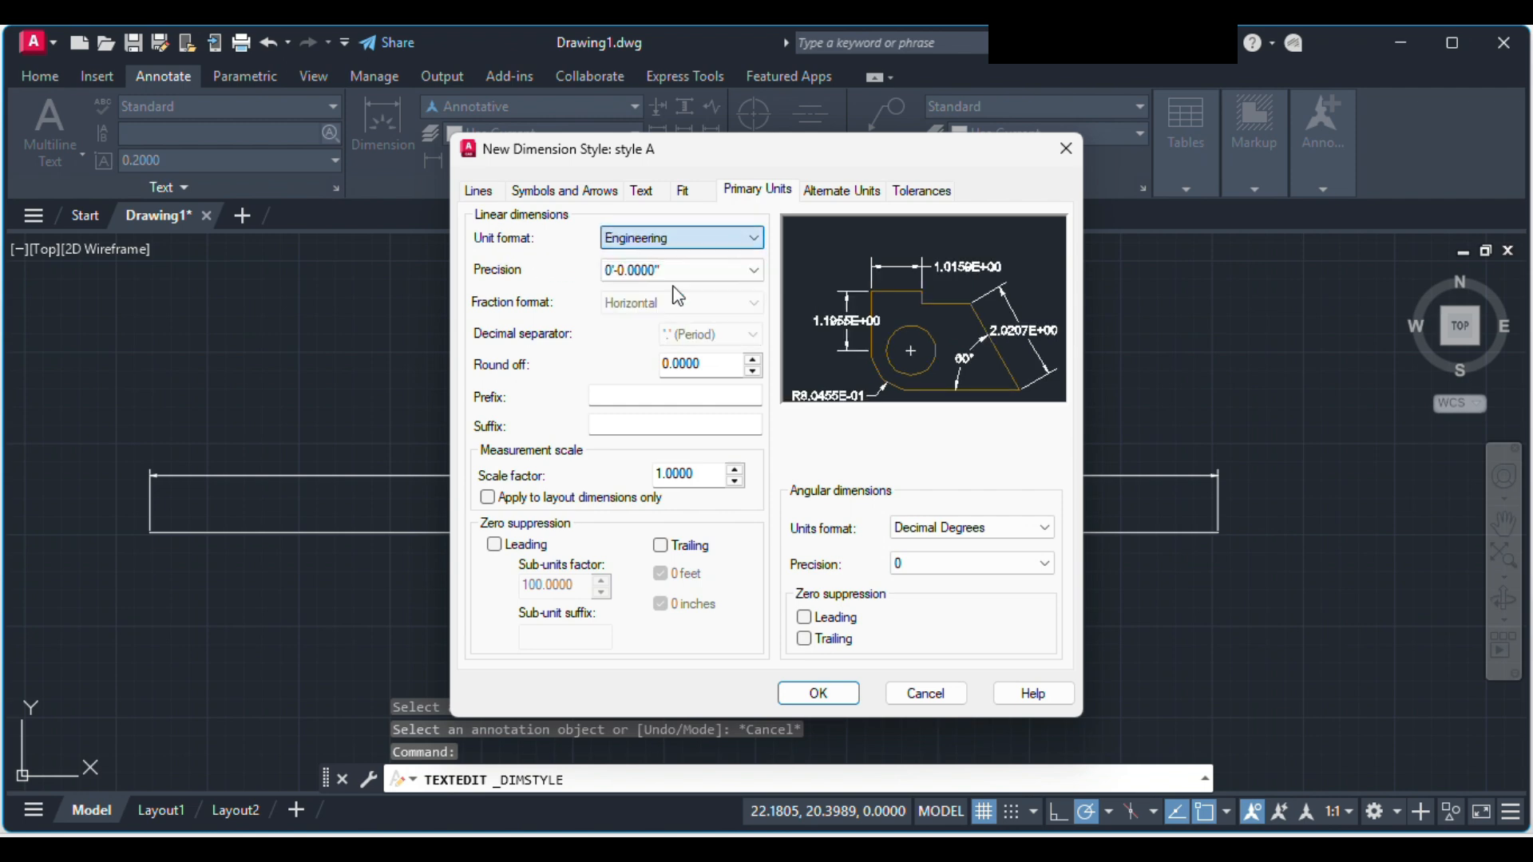
{"action": "left_click", "coordinate": [696, 243]}
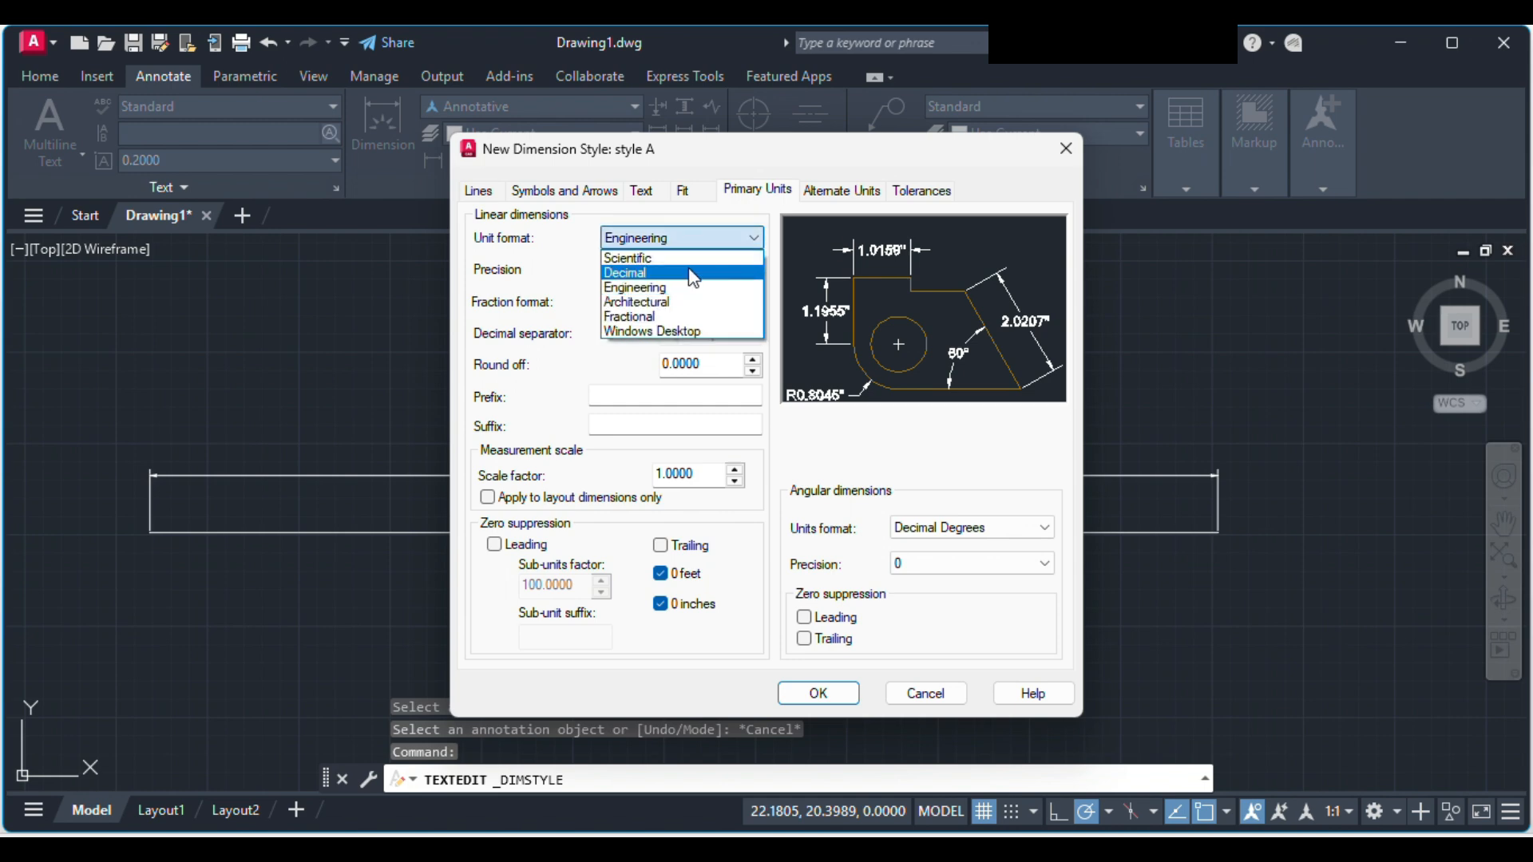
{"action": "left_click", "coordinate": [693, 275]}
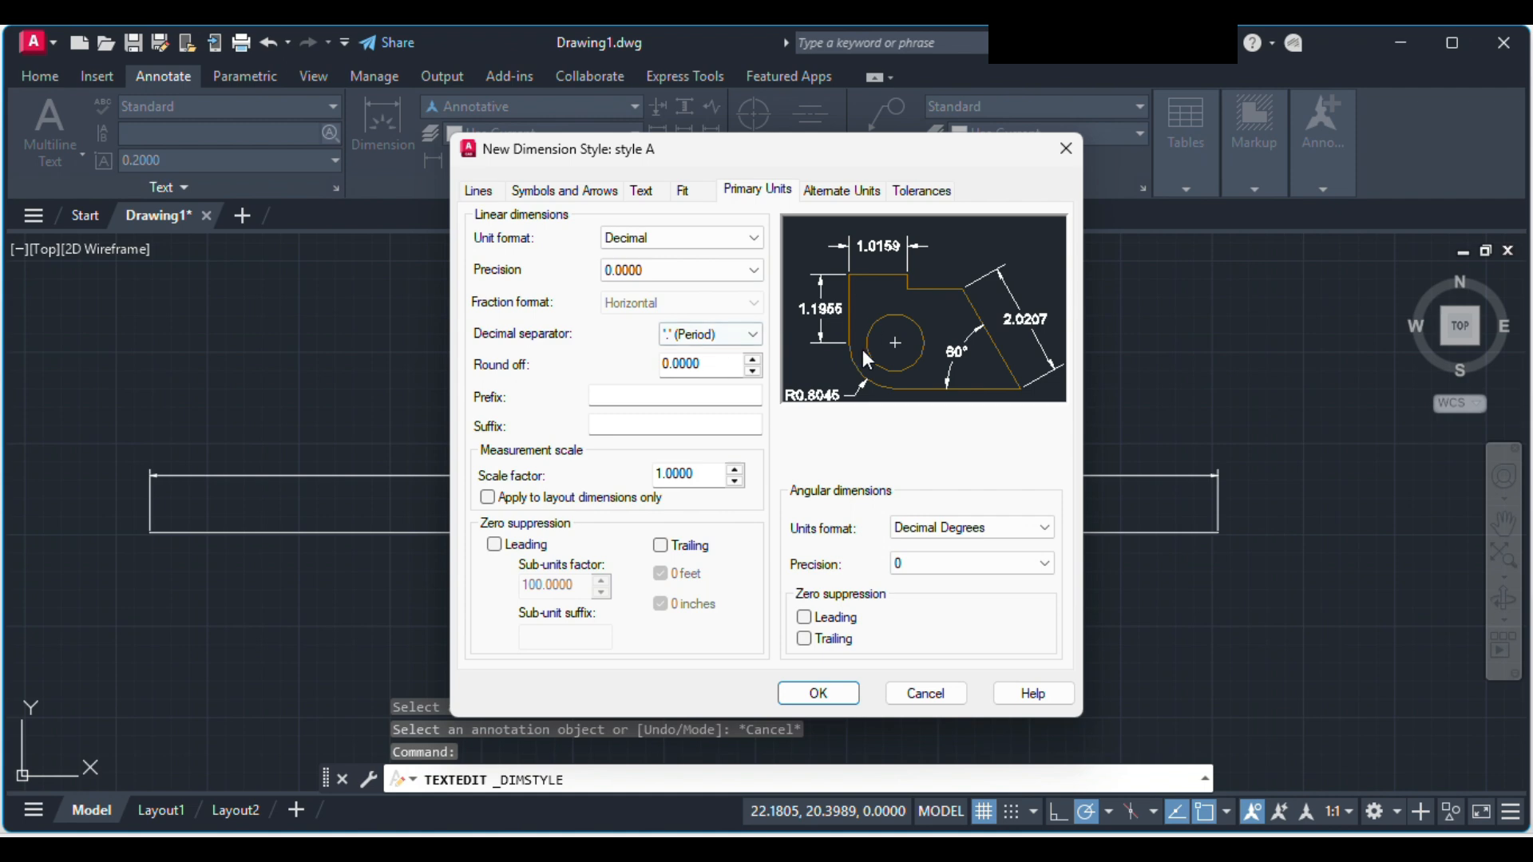
Step: Set style A's linear precision to 0.000 and keep angular dimensions in Decimal Degrees with precision 0
{"action": "left_click", "coordinate": [729, 271]}
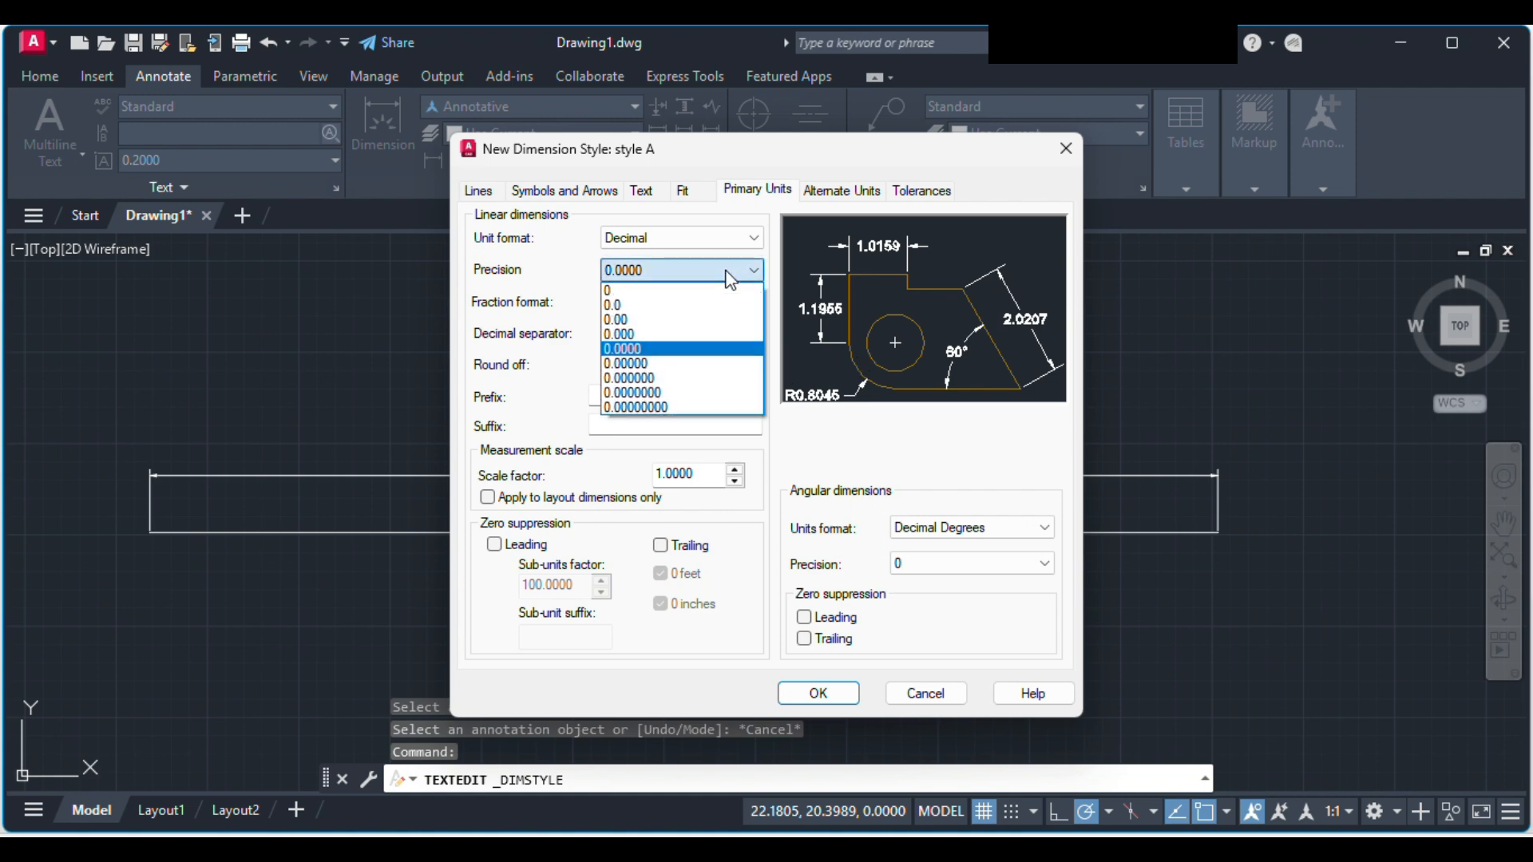
{"action": "left_click", "coordinate": [656, 335]}
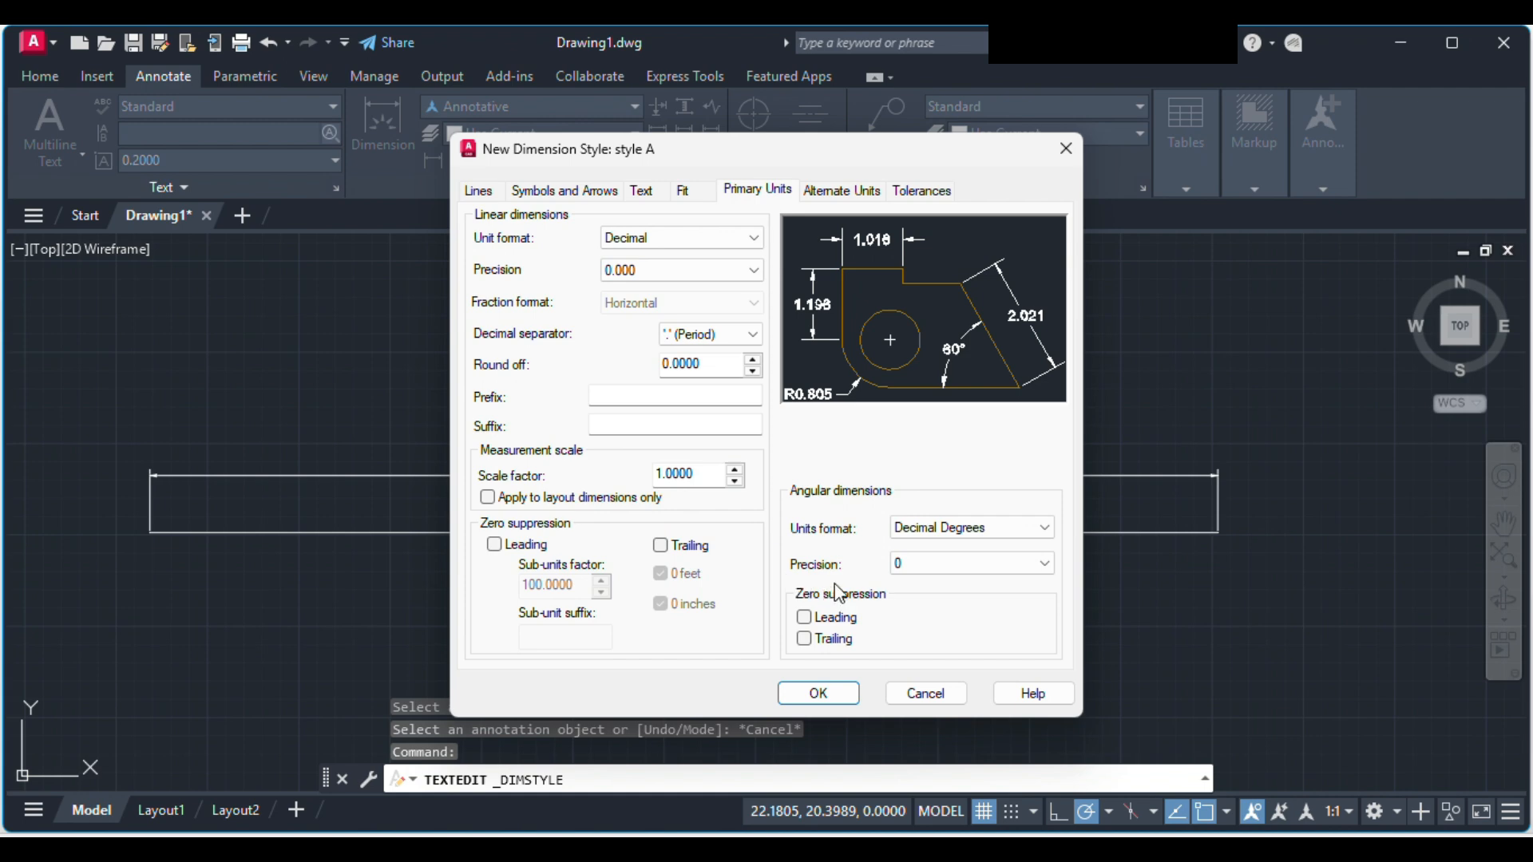
{"action": "left_click", "coordinate": [940, 535]}
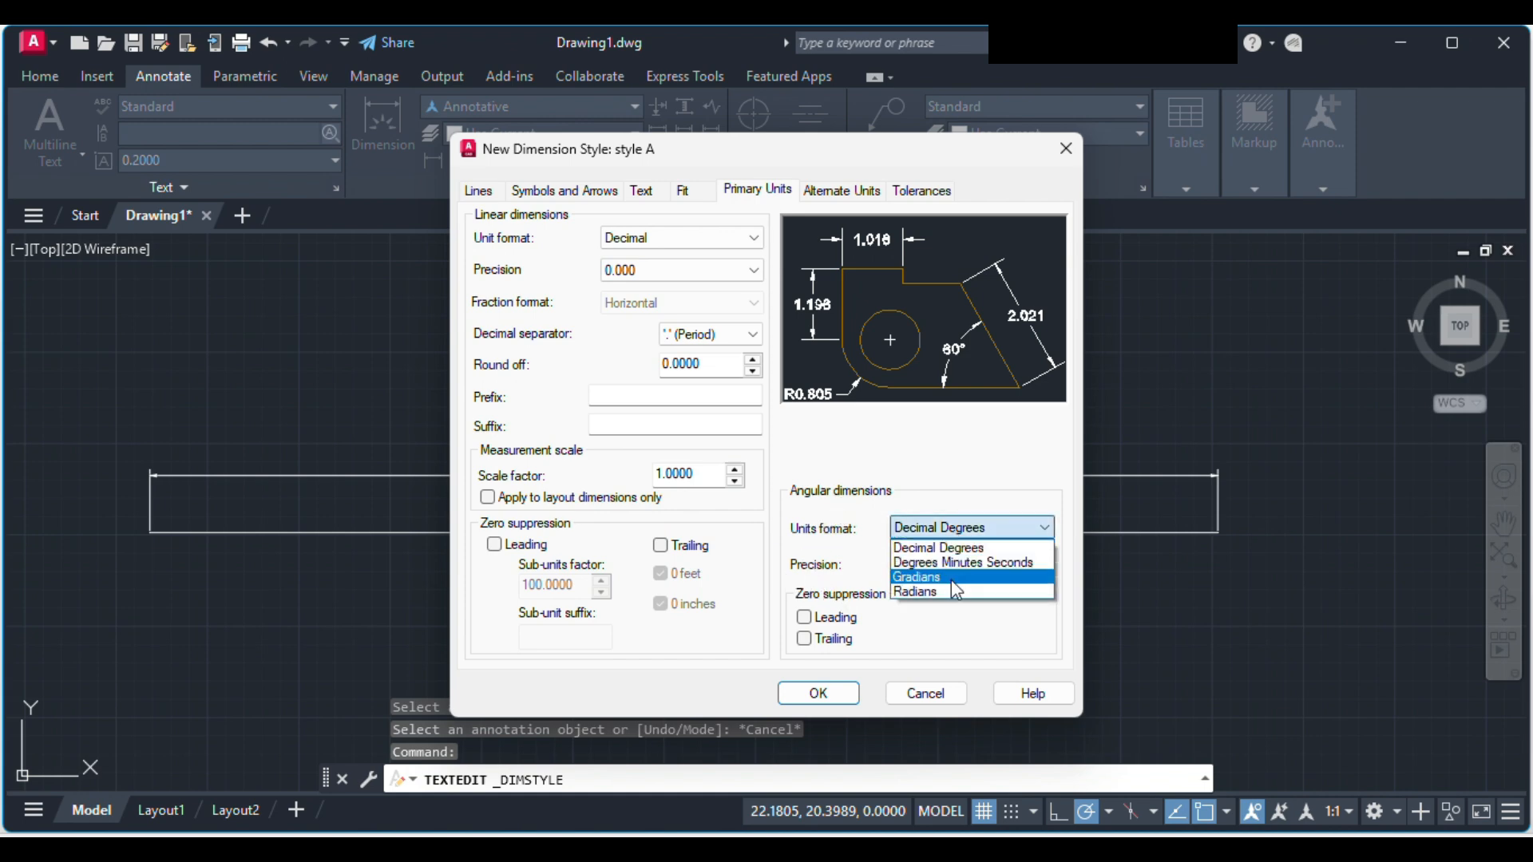
{"action": "left_click", "coordinate": [962, 551]}
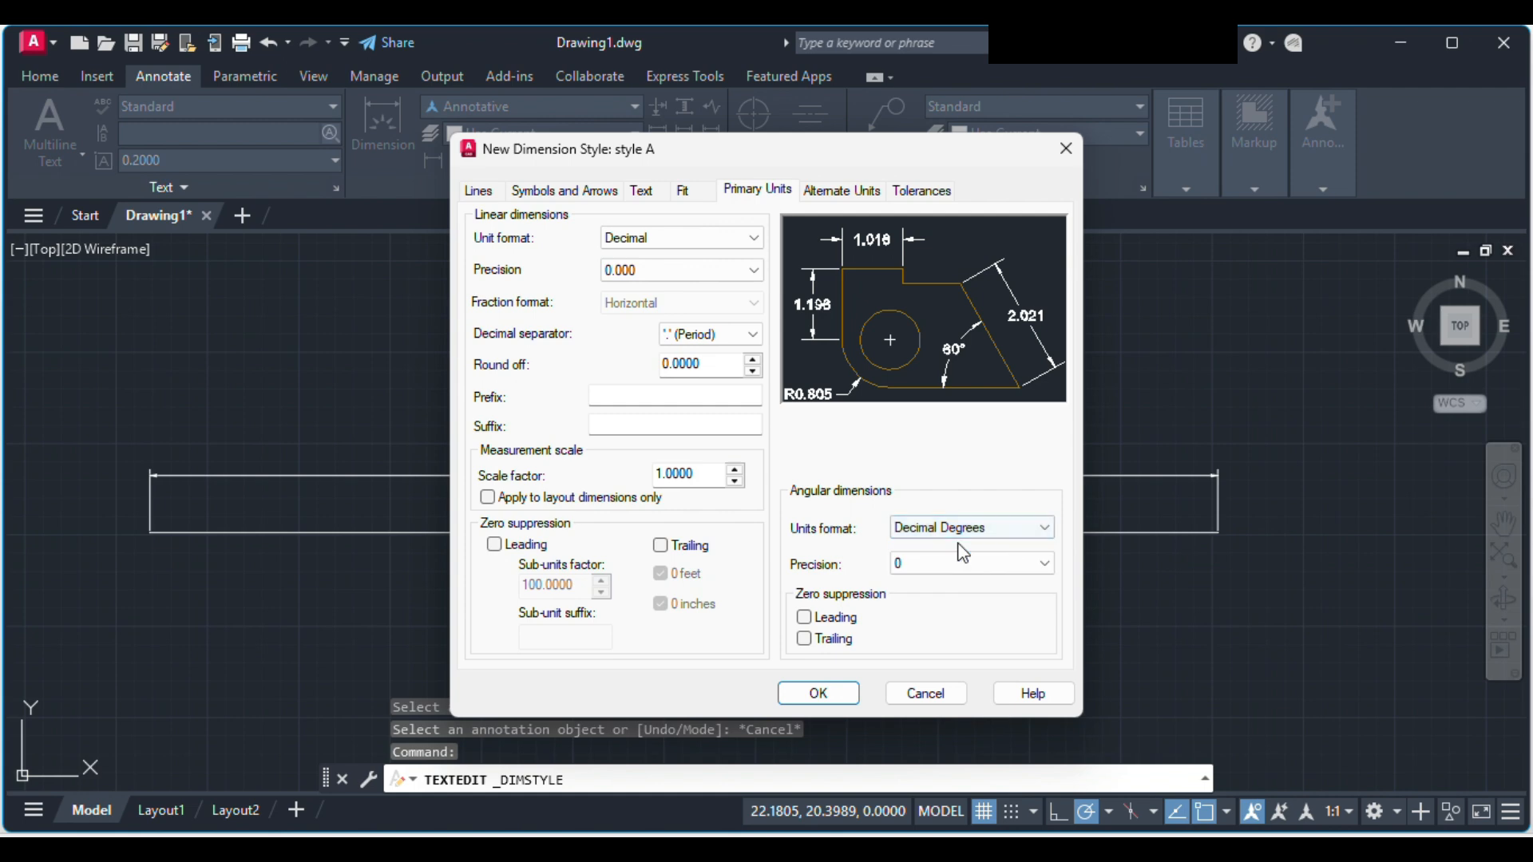
{"action": "left_click", "coordinate": [942, 562]}
{"action": "left_click", "coordinate": [946, 567]}
Step: Try Oblique arrowheads for style A's dimension lines and return them to Closed filled
{"action": "left_click", "coordinate": [591, 192]}
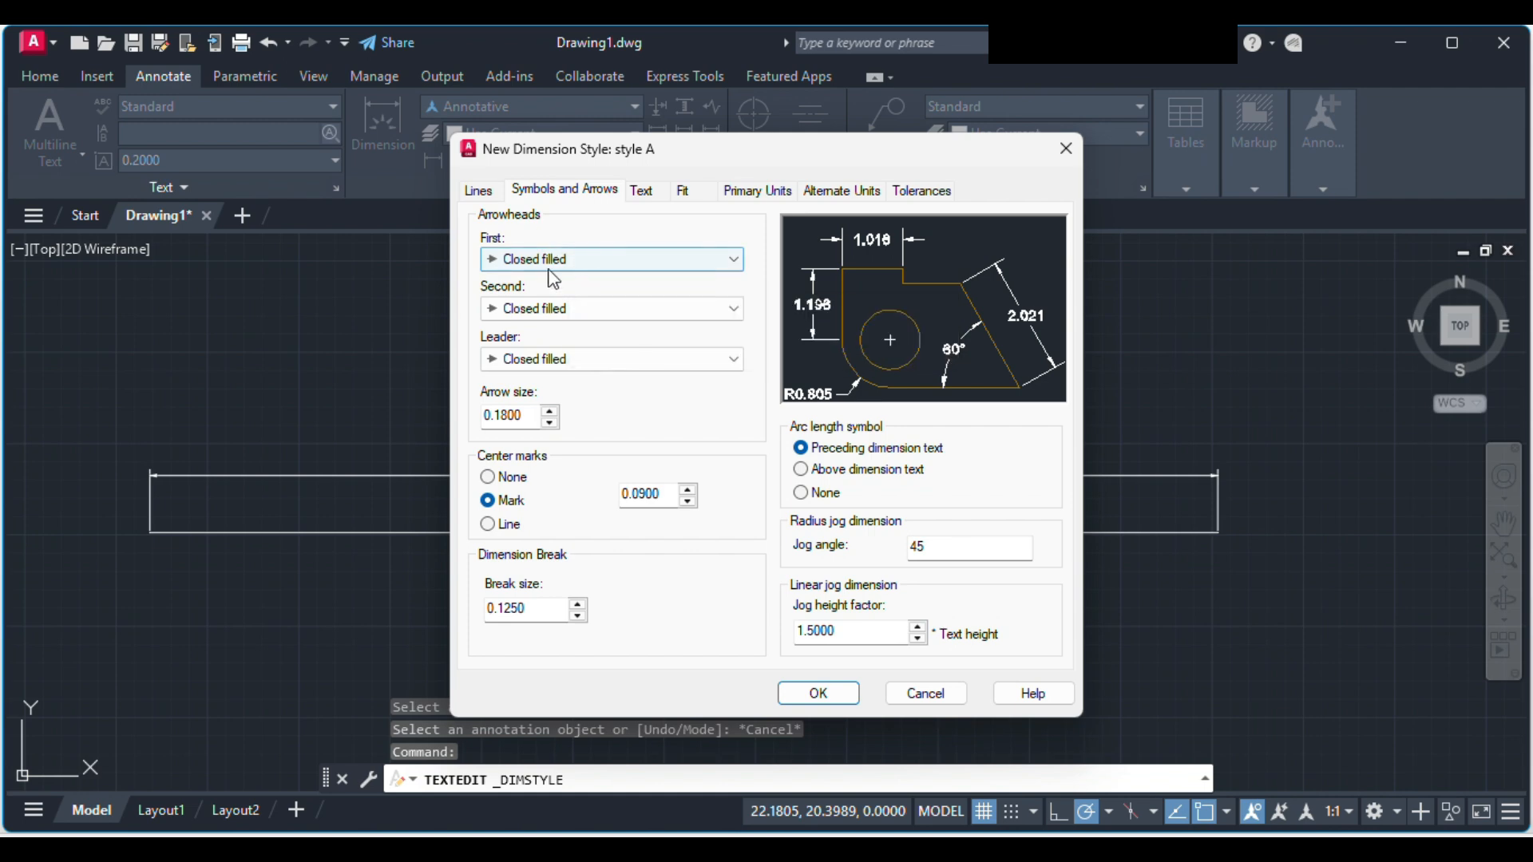
{"action": "left_click", "coordinate": [672, 262]}
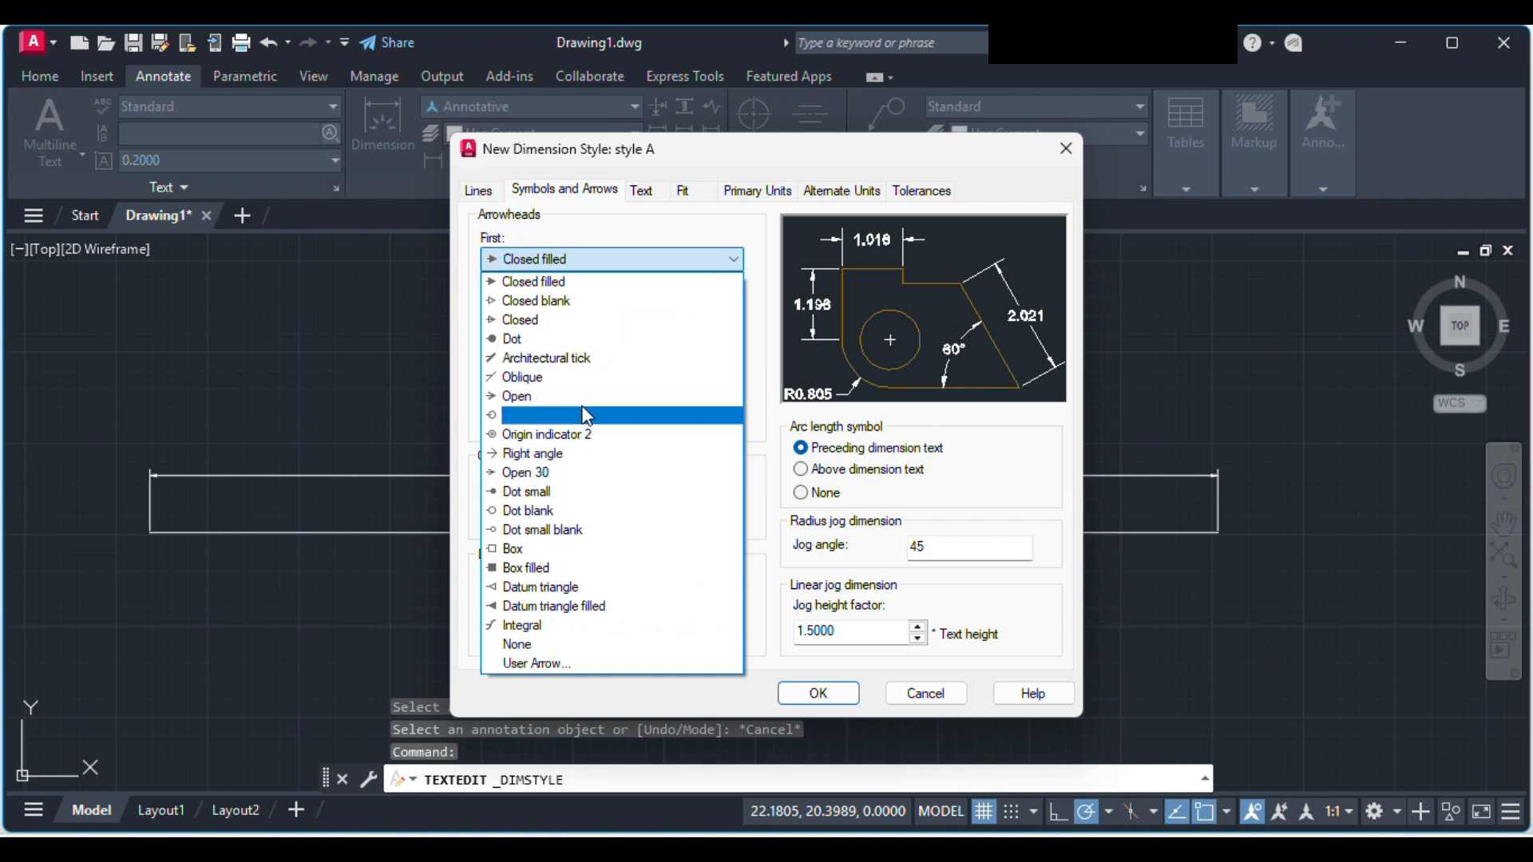
{"action": "left_click", "coordinate": [582, 380]}
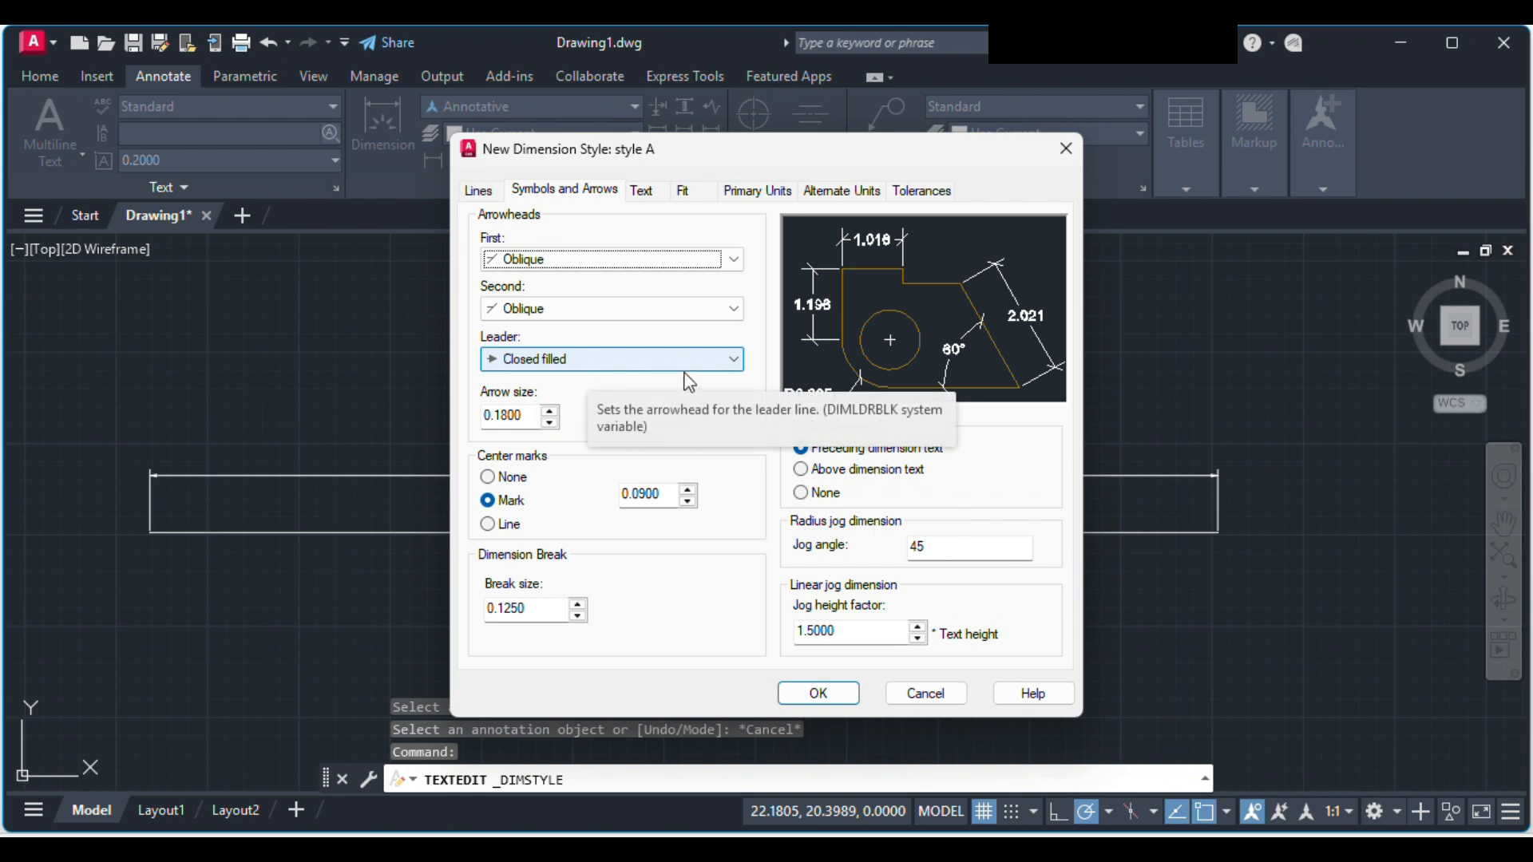
{"action": "left_click", "coordinate": [617, 260]}
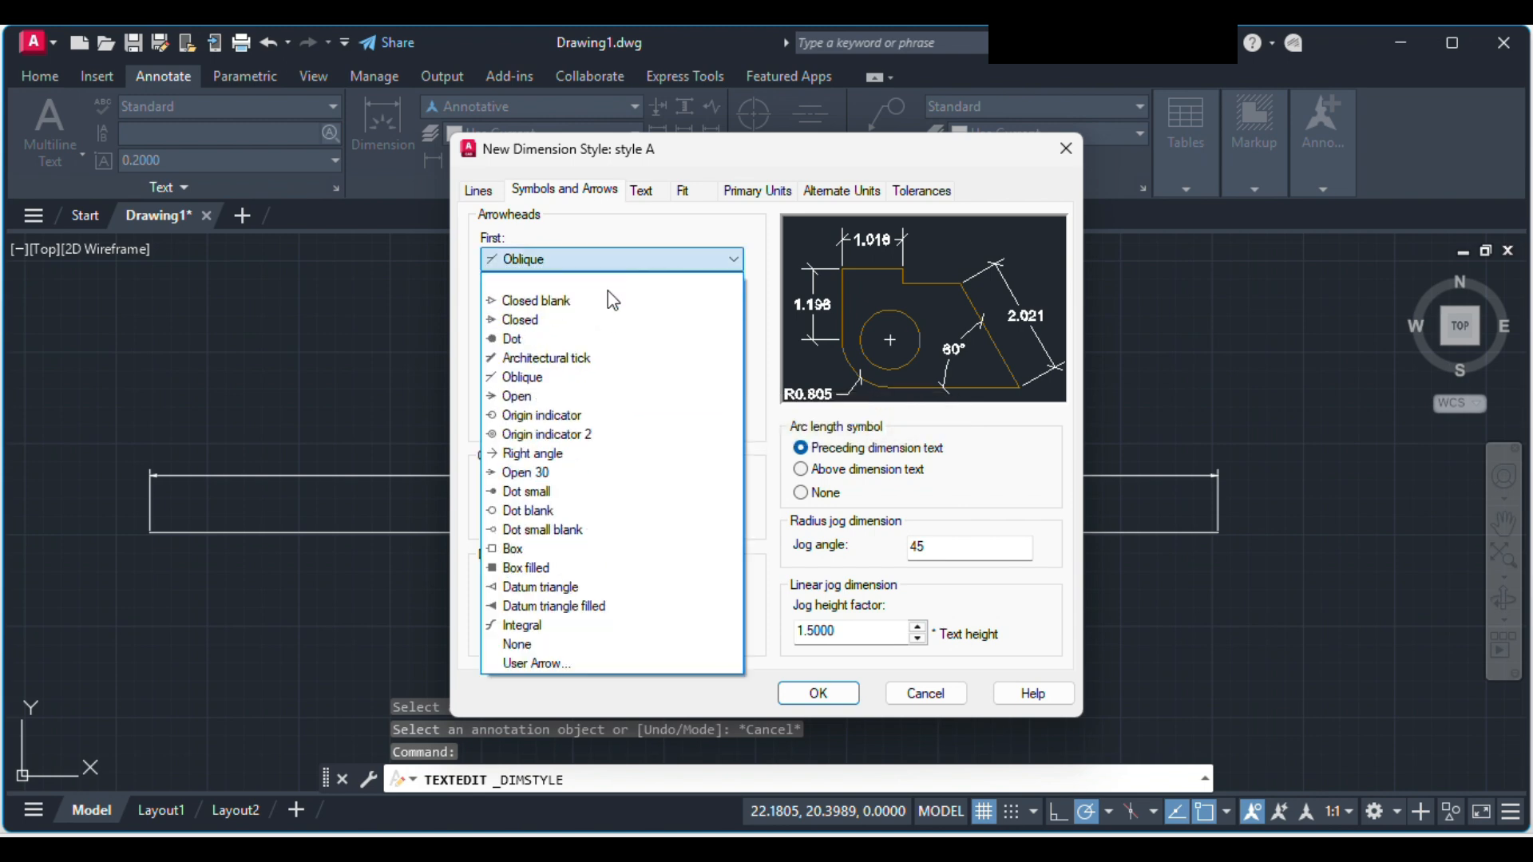
{"action": "left_click", "coordinate": [623, 291]}
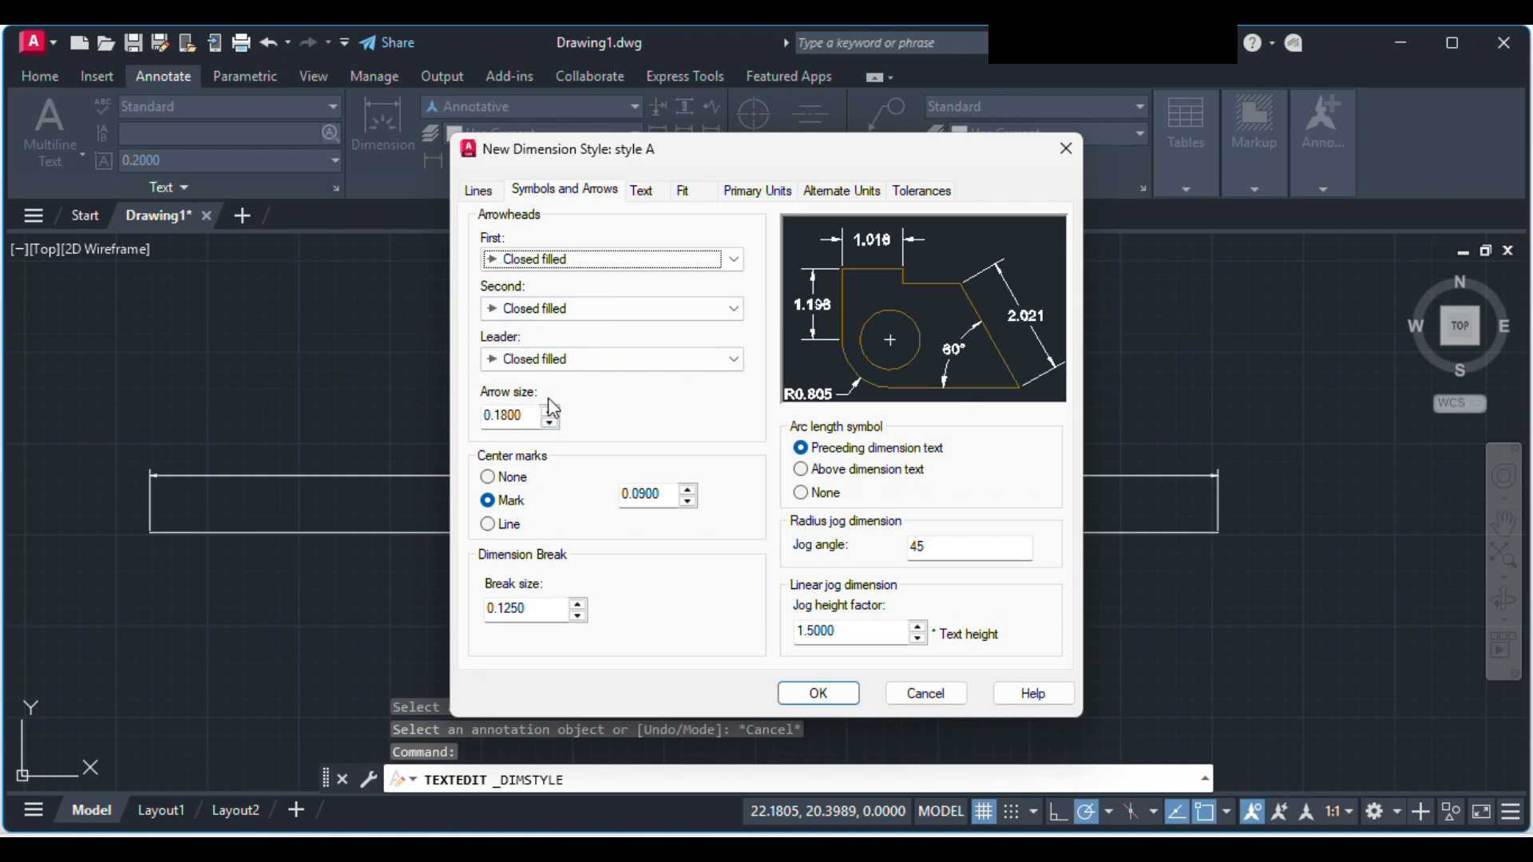
Step: Try a smaller arrow size for style A and restore it to 0.1800
{"action": "left_click", "coordinate": [550, 423]}
{"action": "left_click", "coordinate": [550, 421]}
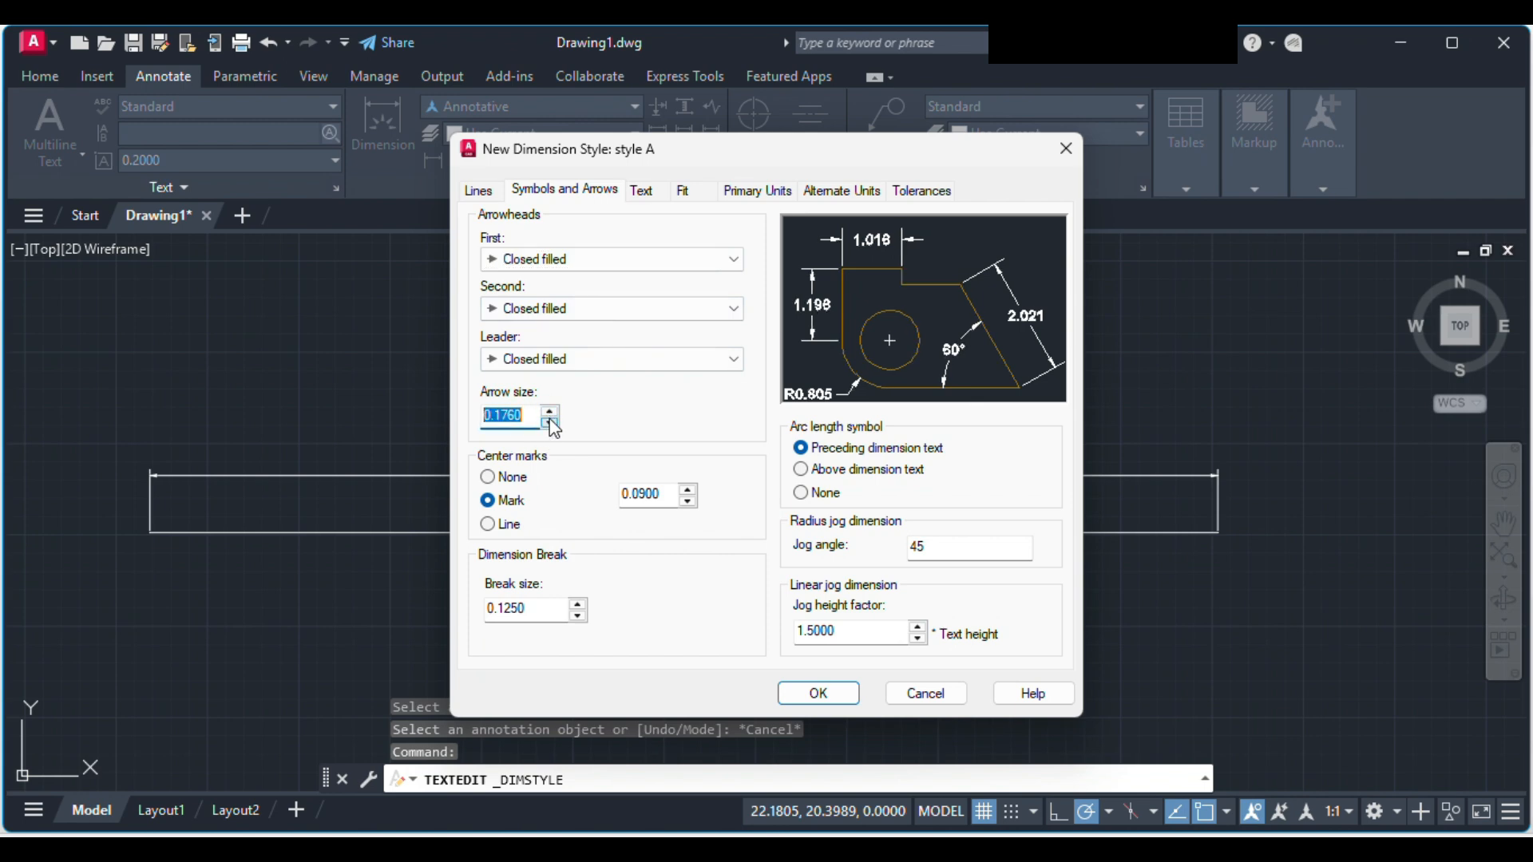
{"action": "left_click", "coordinate": [550, 421]}
{"action": "left_click", "coordinate": [550, 413]}
{"action": "left_click", "coordinate": [550, 413]}
{"action": "left_click", "coordinate": [550, 413]}
{"action": "left_click", "coordinate": [550, 413]}
{"action": "left_click", "coordinate": [550, 413]}
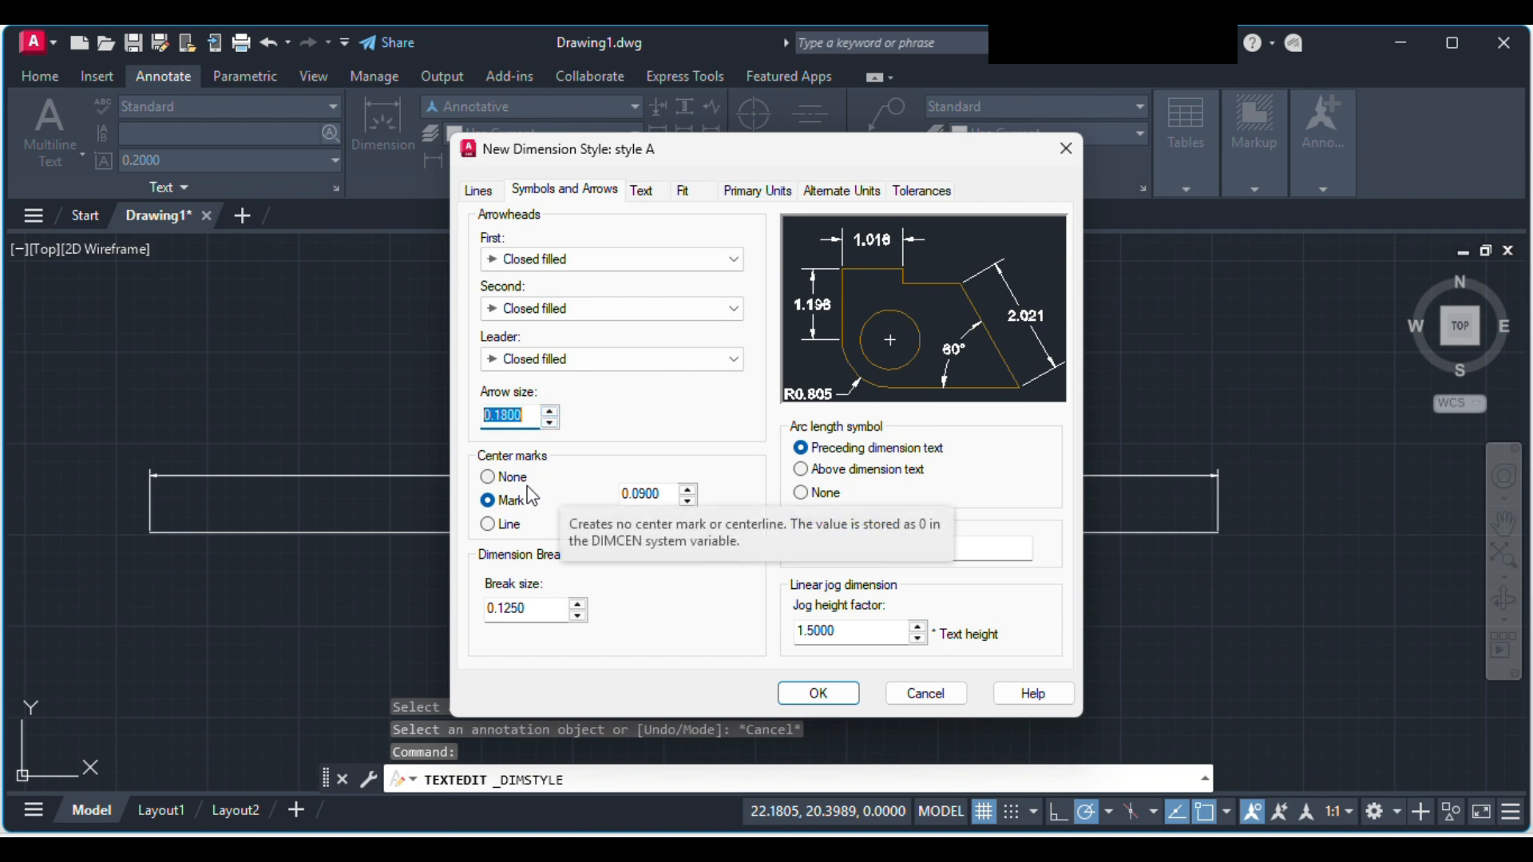
Step: Try the Line and None center mark options, return to Mark, and set the mark size to 0.0895
{"action": "left_click", "coordinate": [513, 523]}
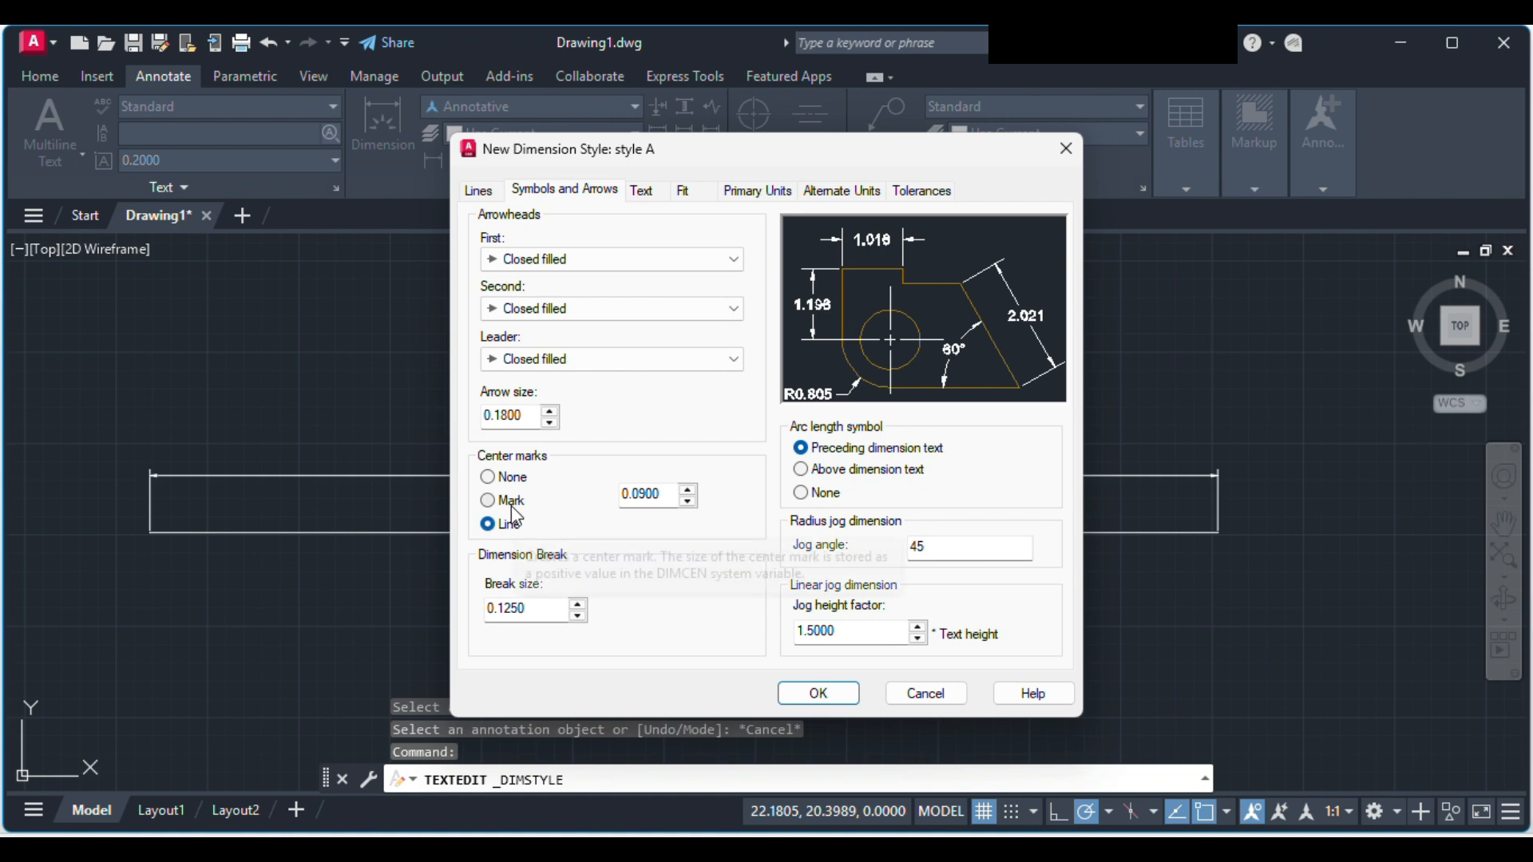
{"action": "left_click", "coordinate": [510, 501]}
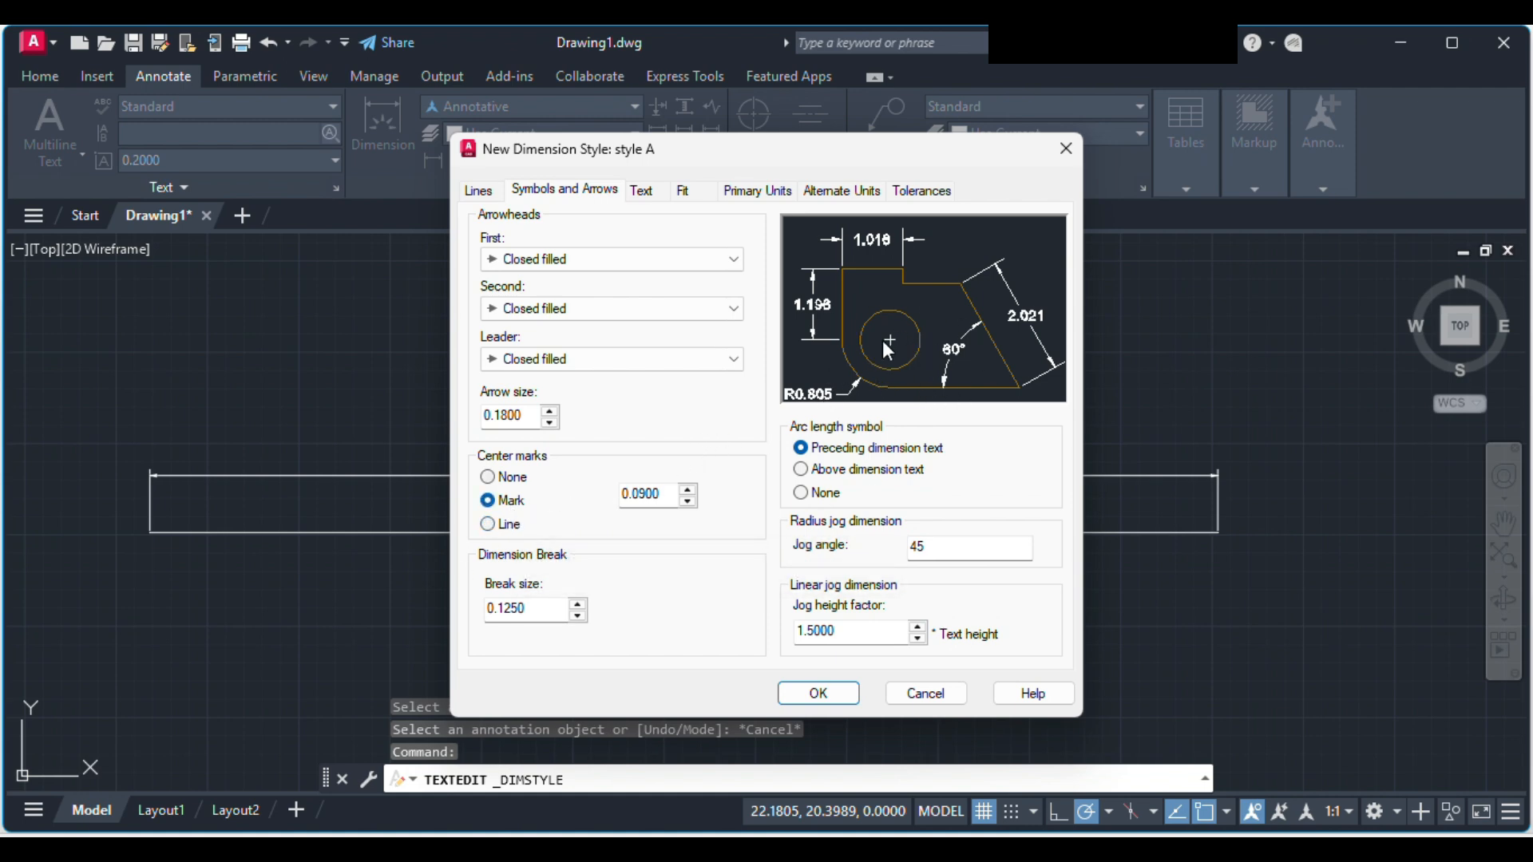
{"action": "left_click", "coordinate": [511, 478]}
{"action": "left_click", "coordinate": [504, 500]}
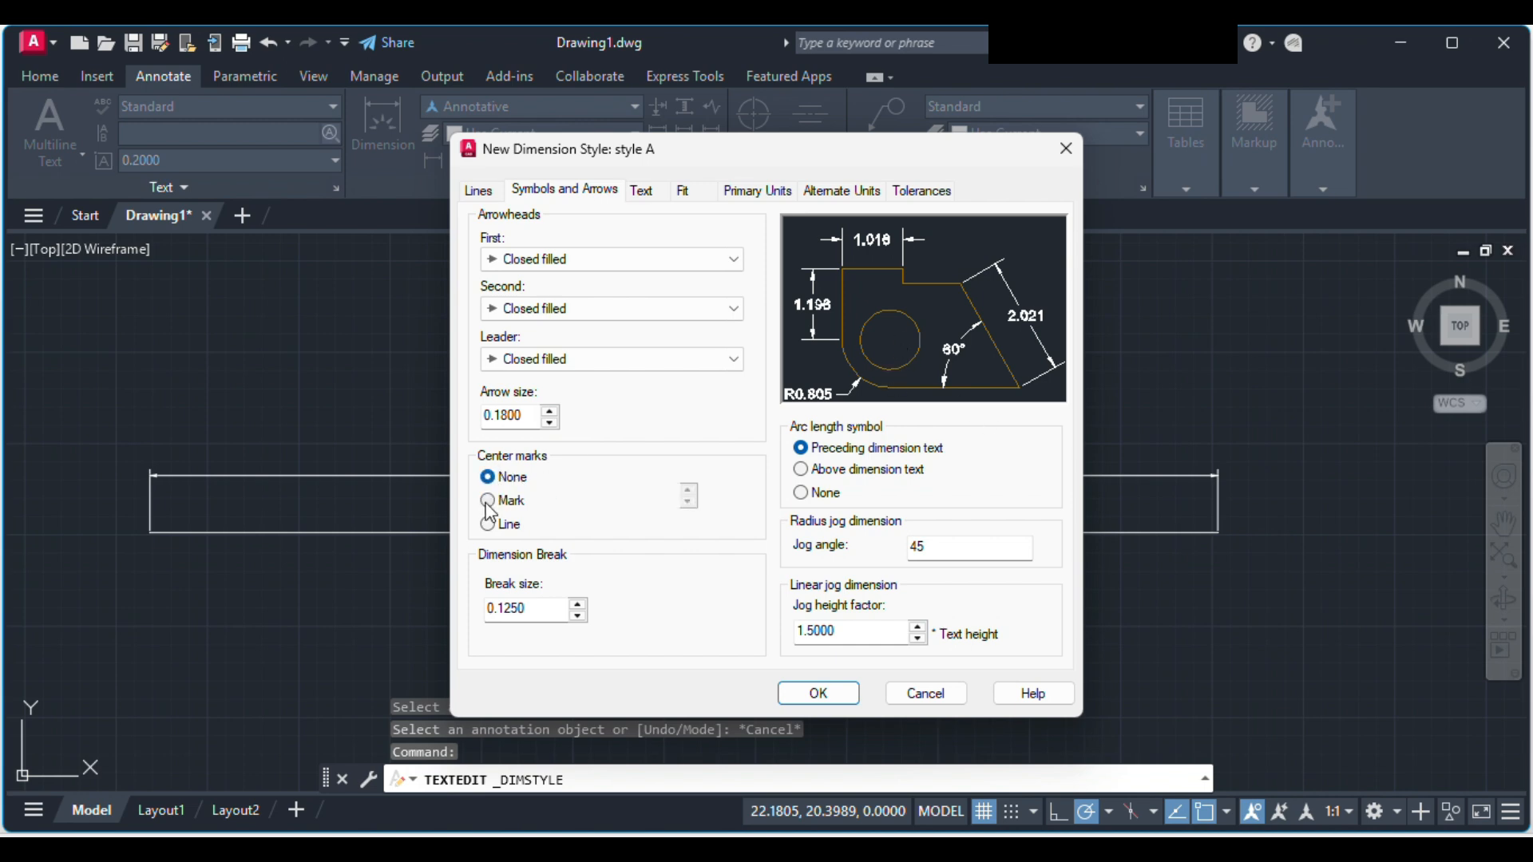
{"action": "left_click", "coordinate": [687, 504]}
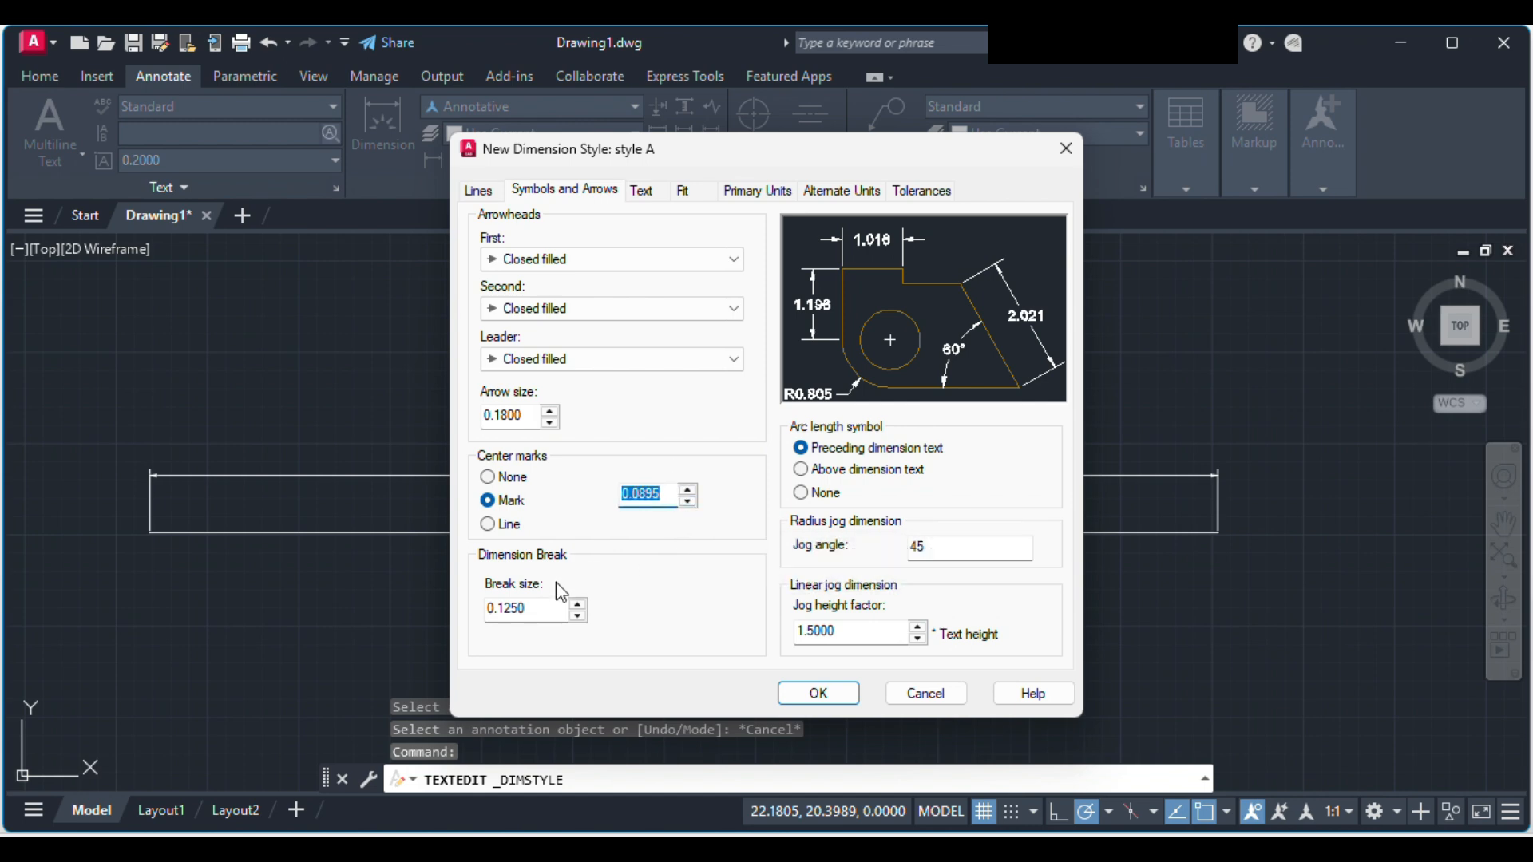
Step: Set the dimension break size to 0.1280 and place the arc length symbol above the dimension text
{"action": "left_click", "coordinate": [578, 605]}
{"action": "left_click", "coordinate": [576, 604]}
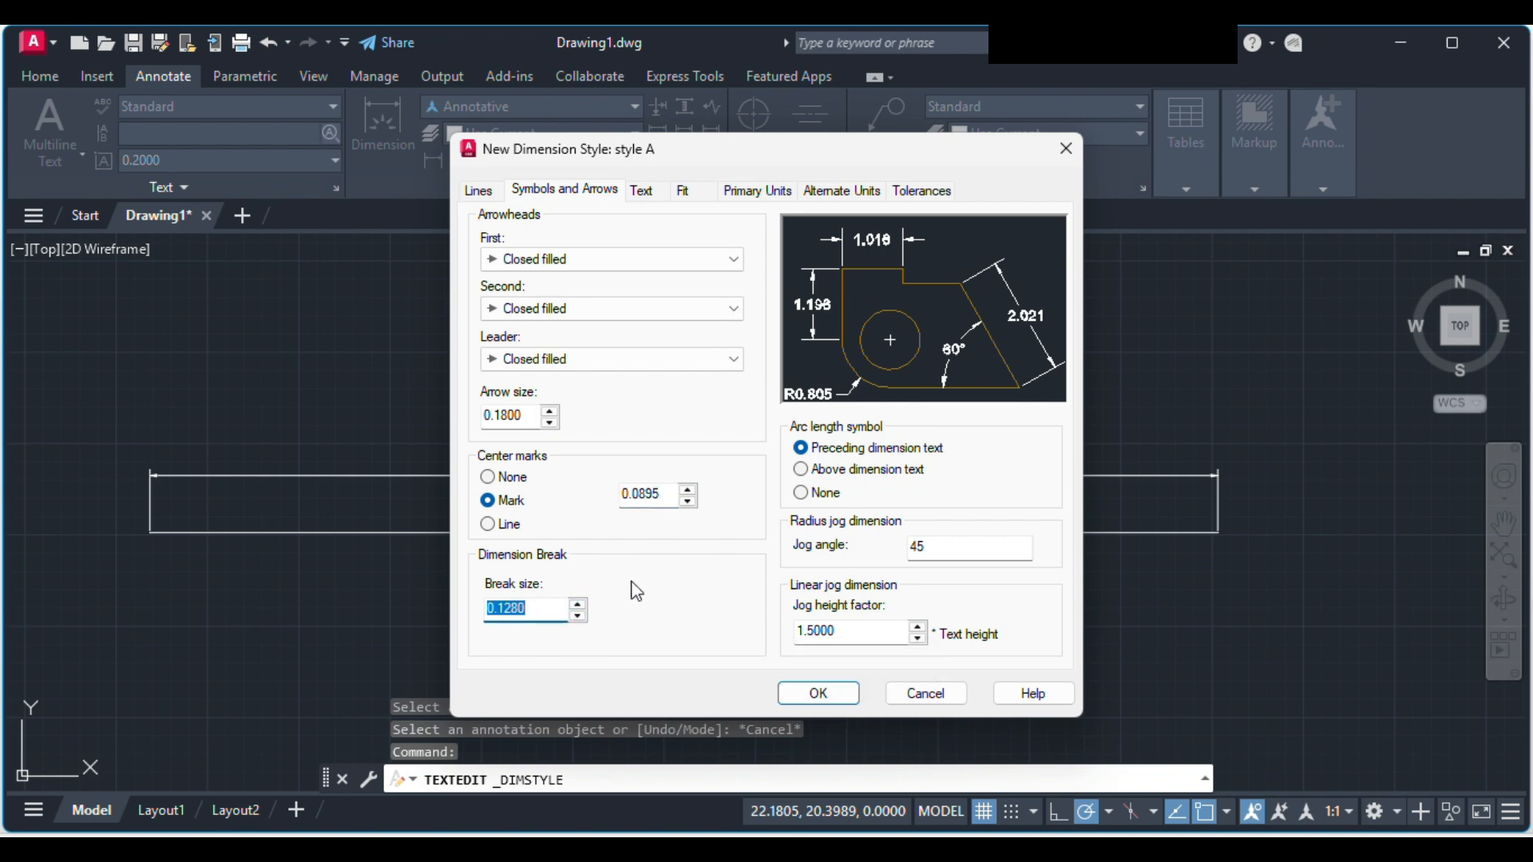
{"action": "left_click", "coordinate": [958, 471]}
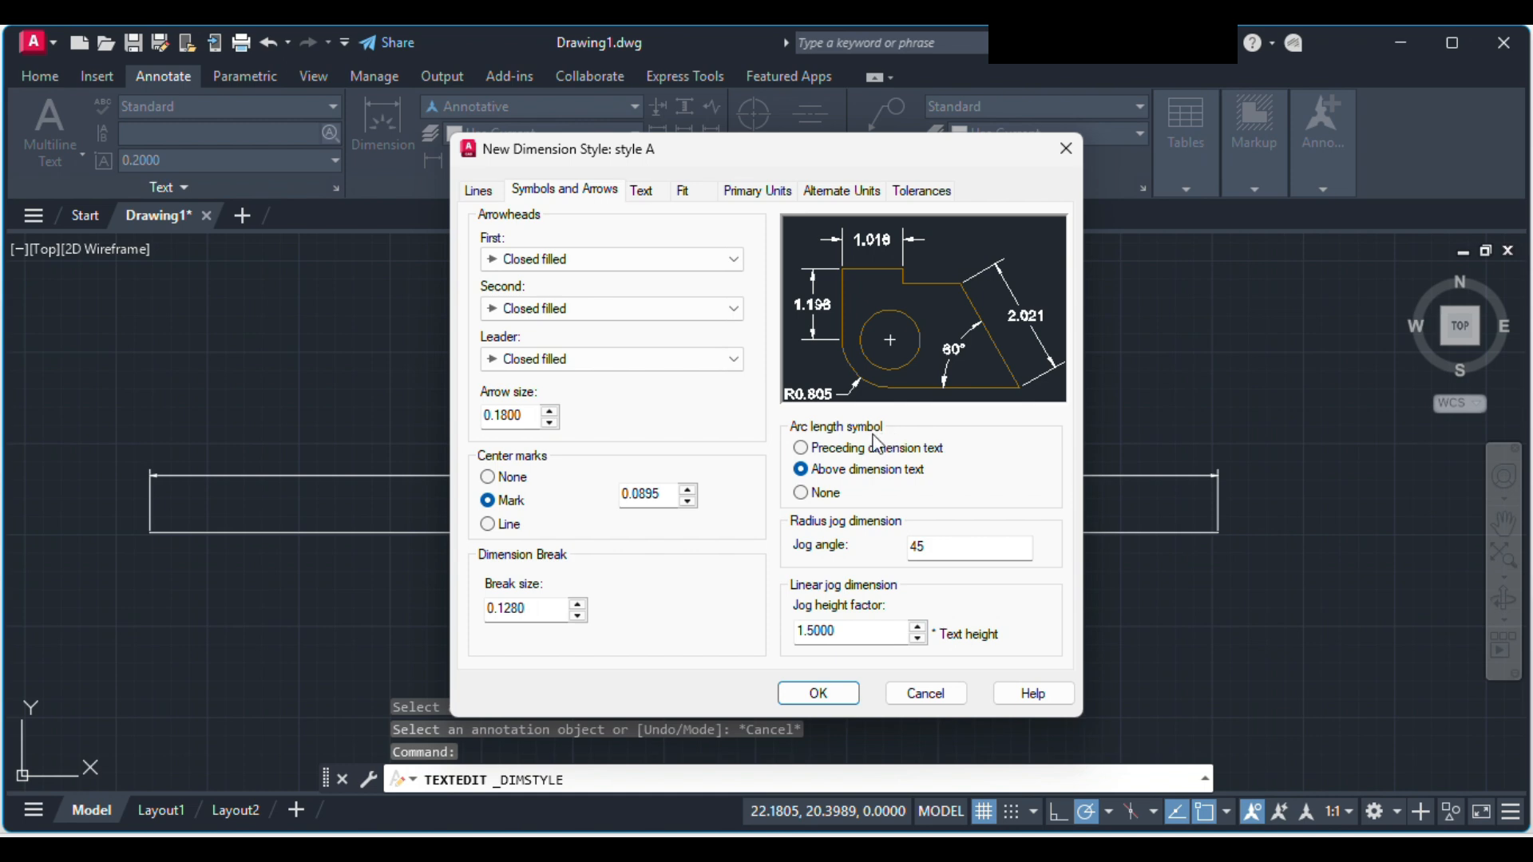
{"action": "left_click", "coordinate": [853, 451]}
{"action": "left_click", "coordinate": [822, 491]}
{"action": "left_click", "coordinate": [830, 472]}
{"action": "mouse_move", "coordinate": [971, 553]}
Step: Examine the Standard text style's settings and available fonts from style A's text options, then leave them without changes
{"action": "left_click", "coordinate": [643, 193]}
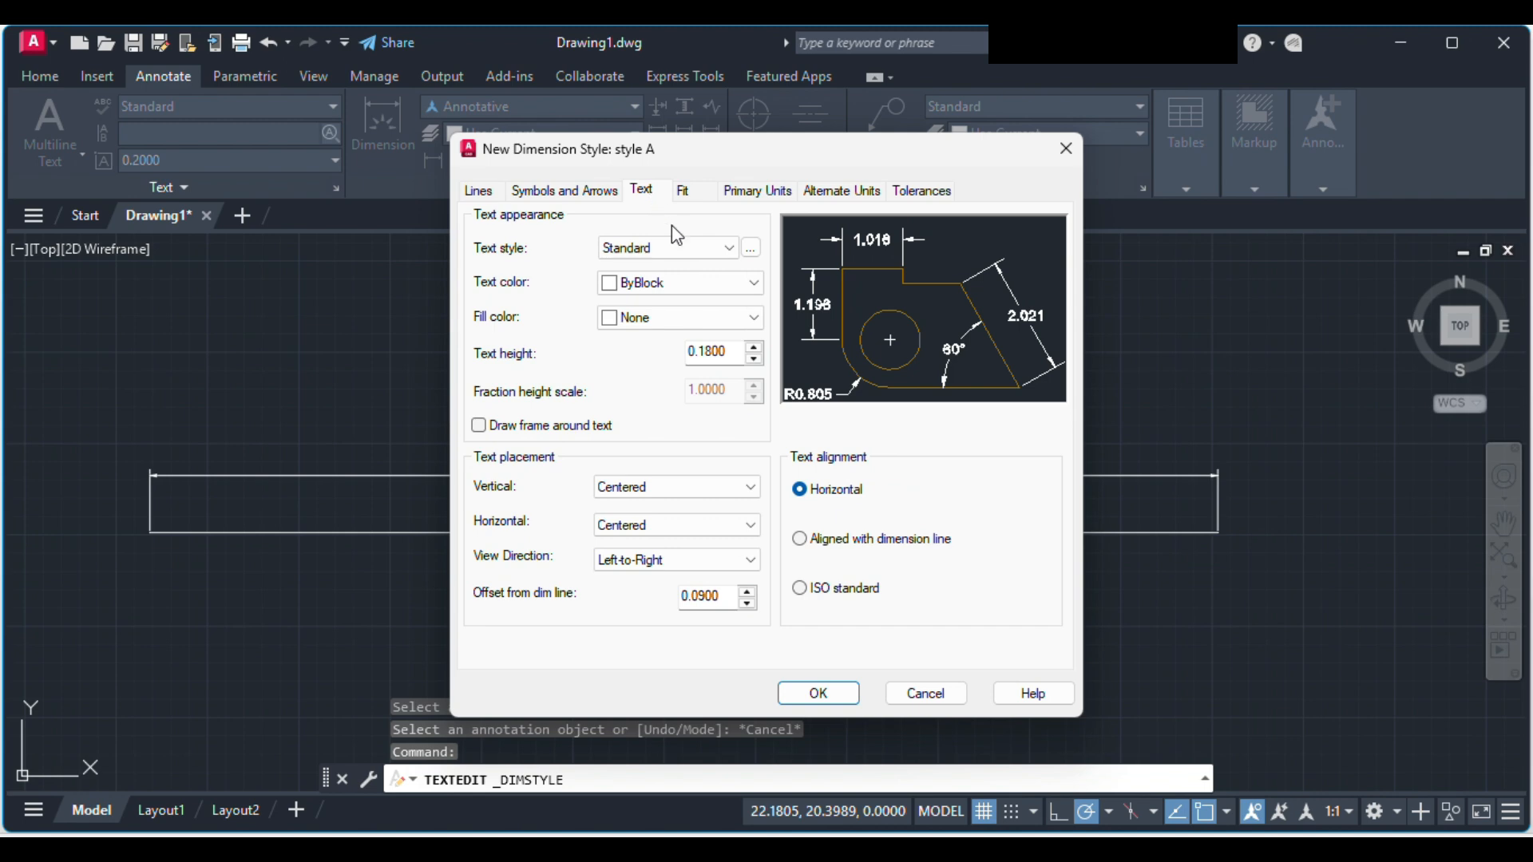
{"action": "left_click", "coordinate": [719, 249]}
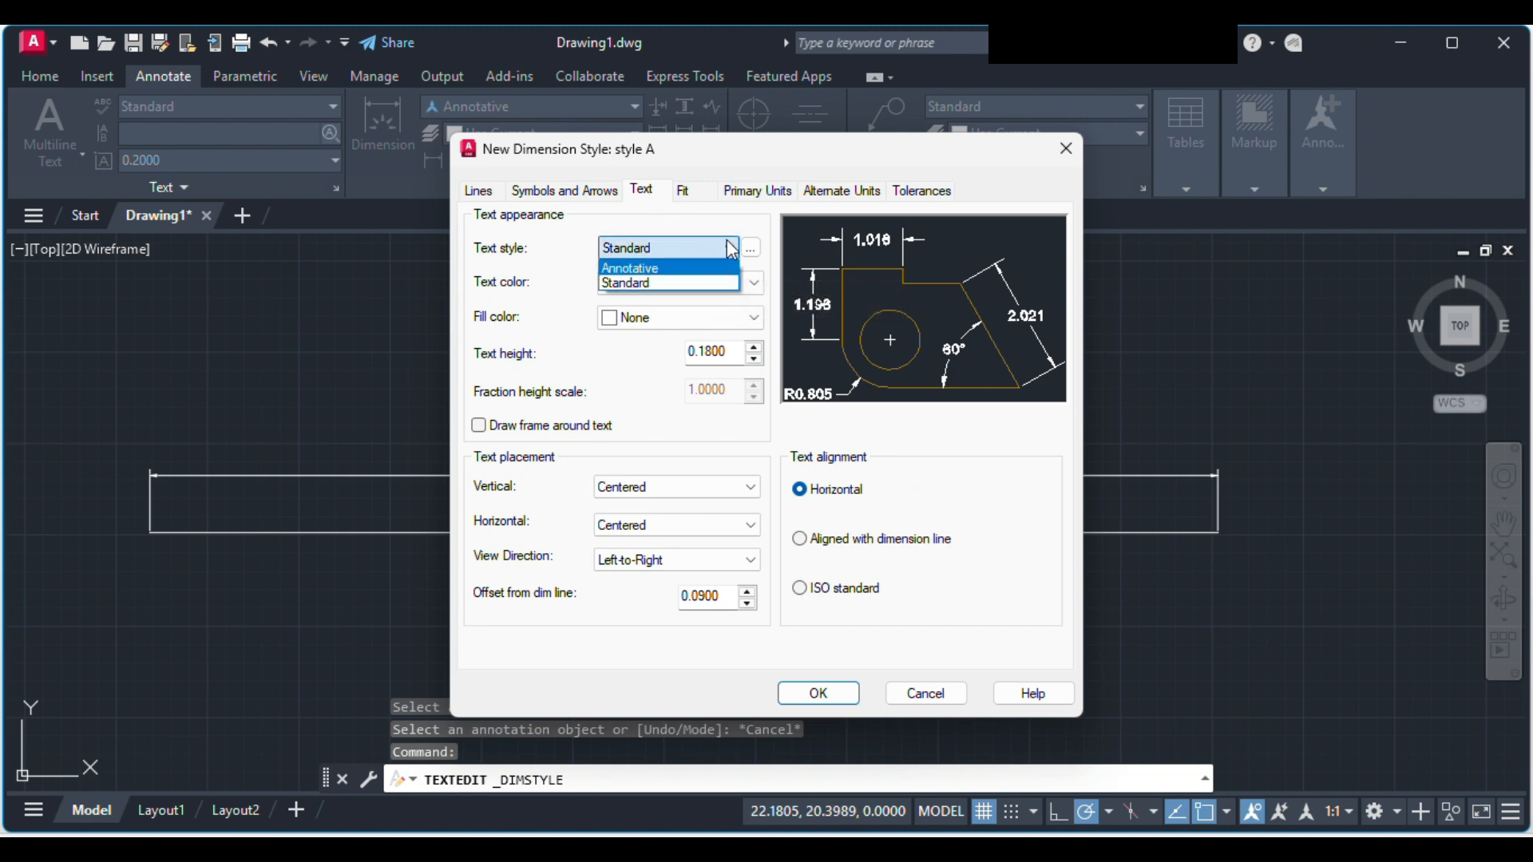
{"action": "left_click", "coordinate": [702, 282]}
{"action": "left_click", "coordinate": [751, 248]}
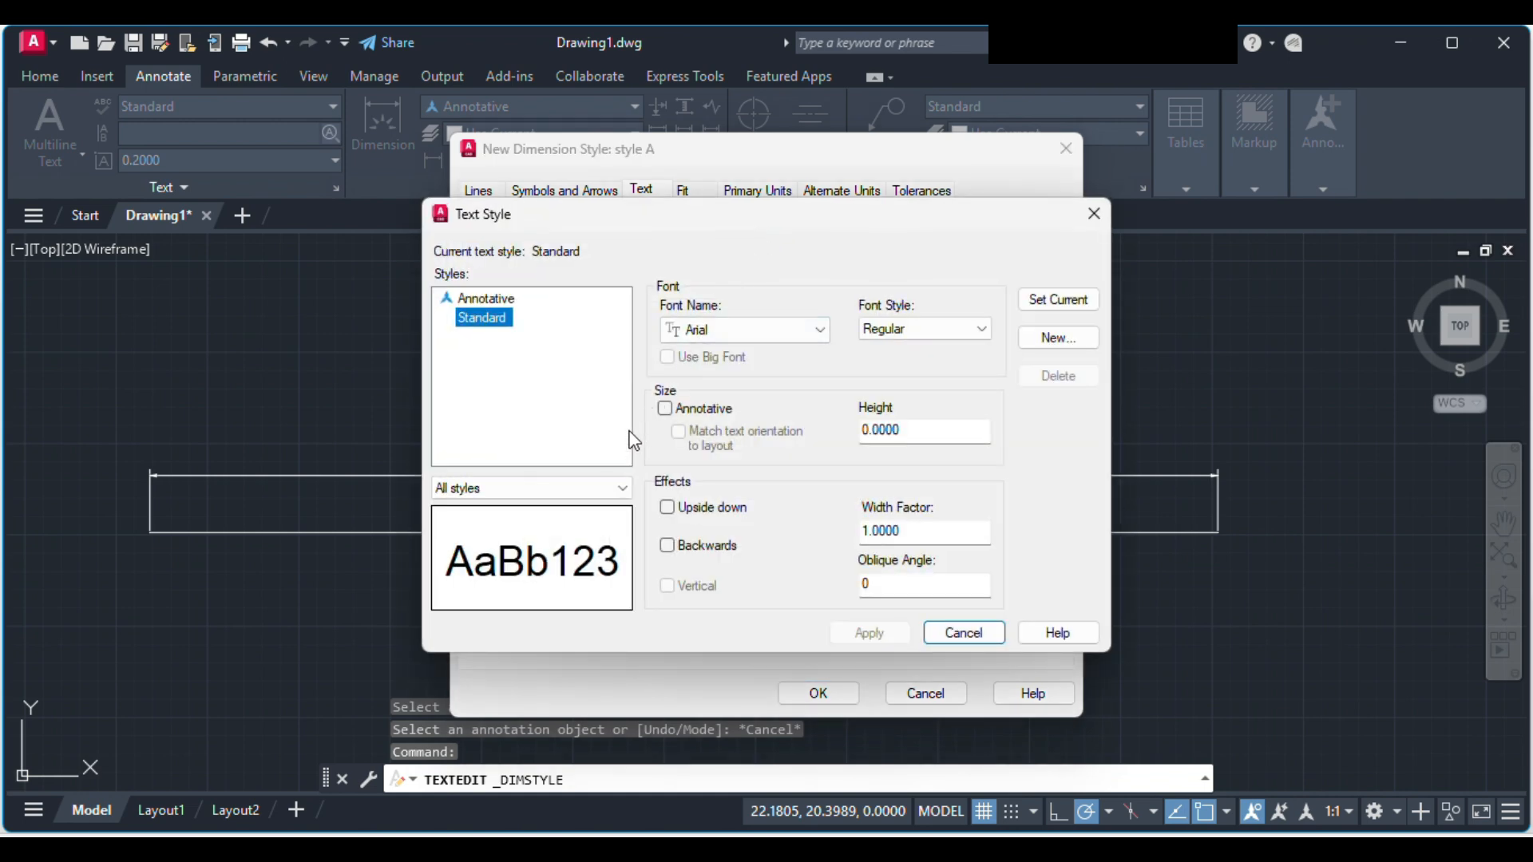
{"action": "left_click", "coordinate": [749, 329]}
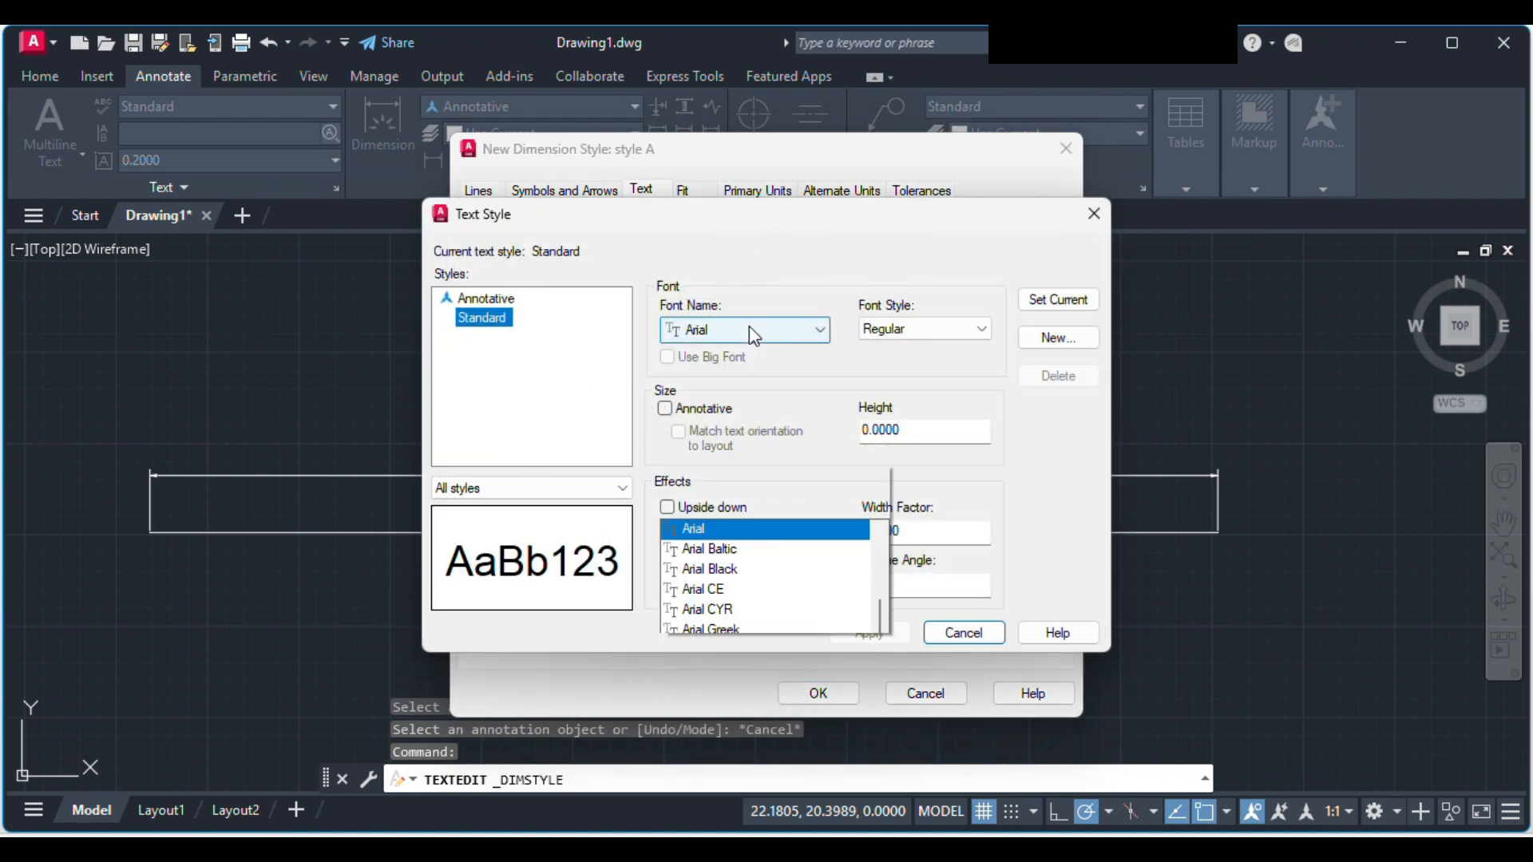
{"action": "left_click", "coordinate": [1037, 242]}
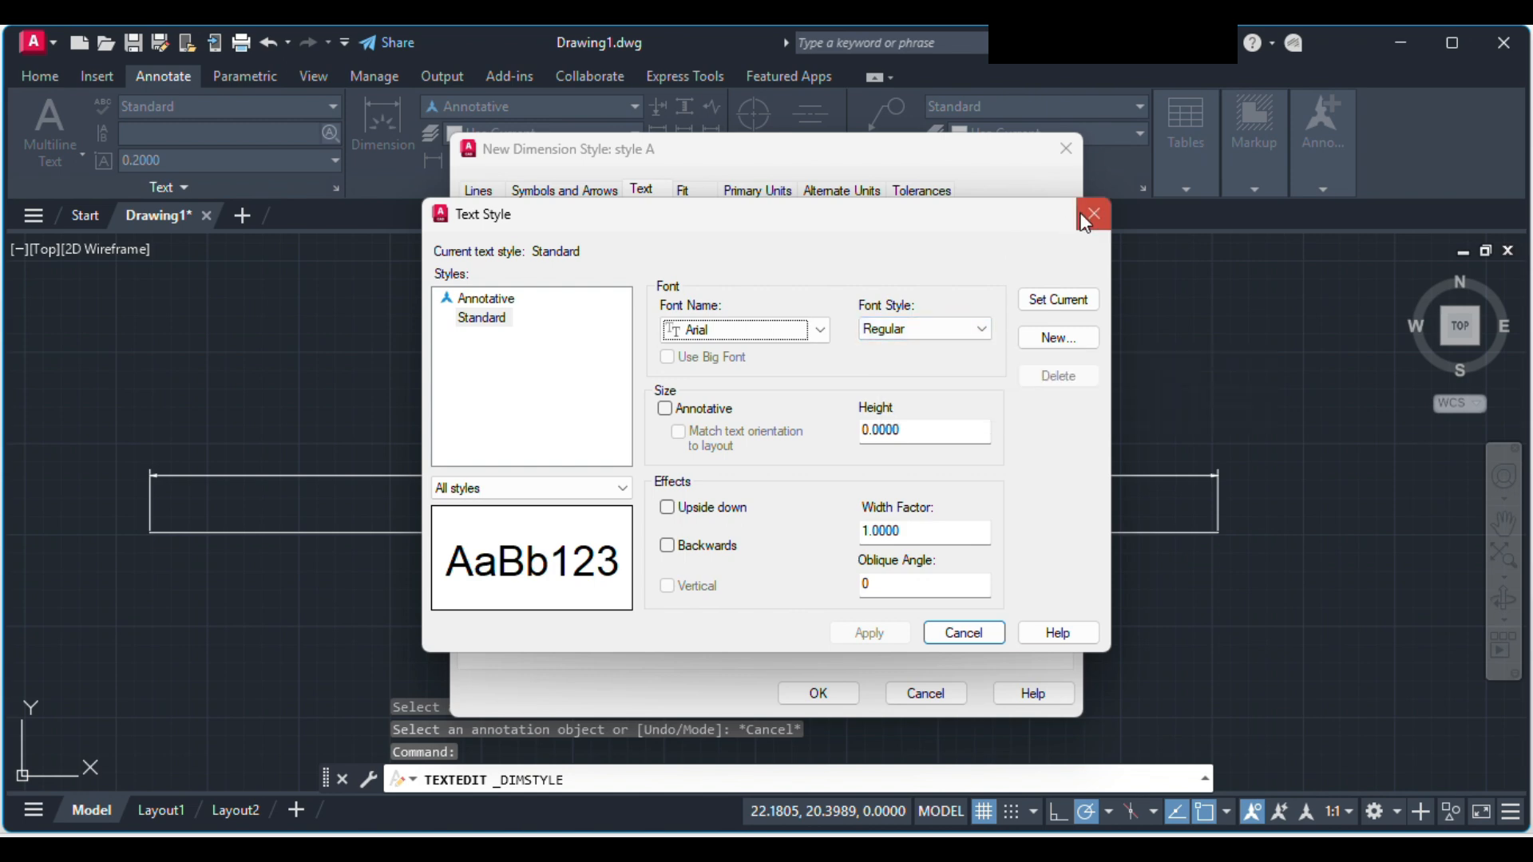
{"action": "left_click", "coordinate": [966, 634]}
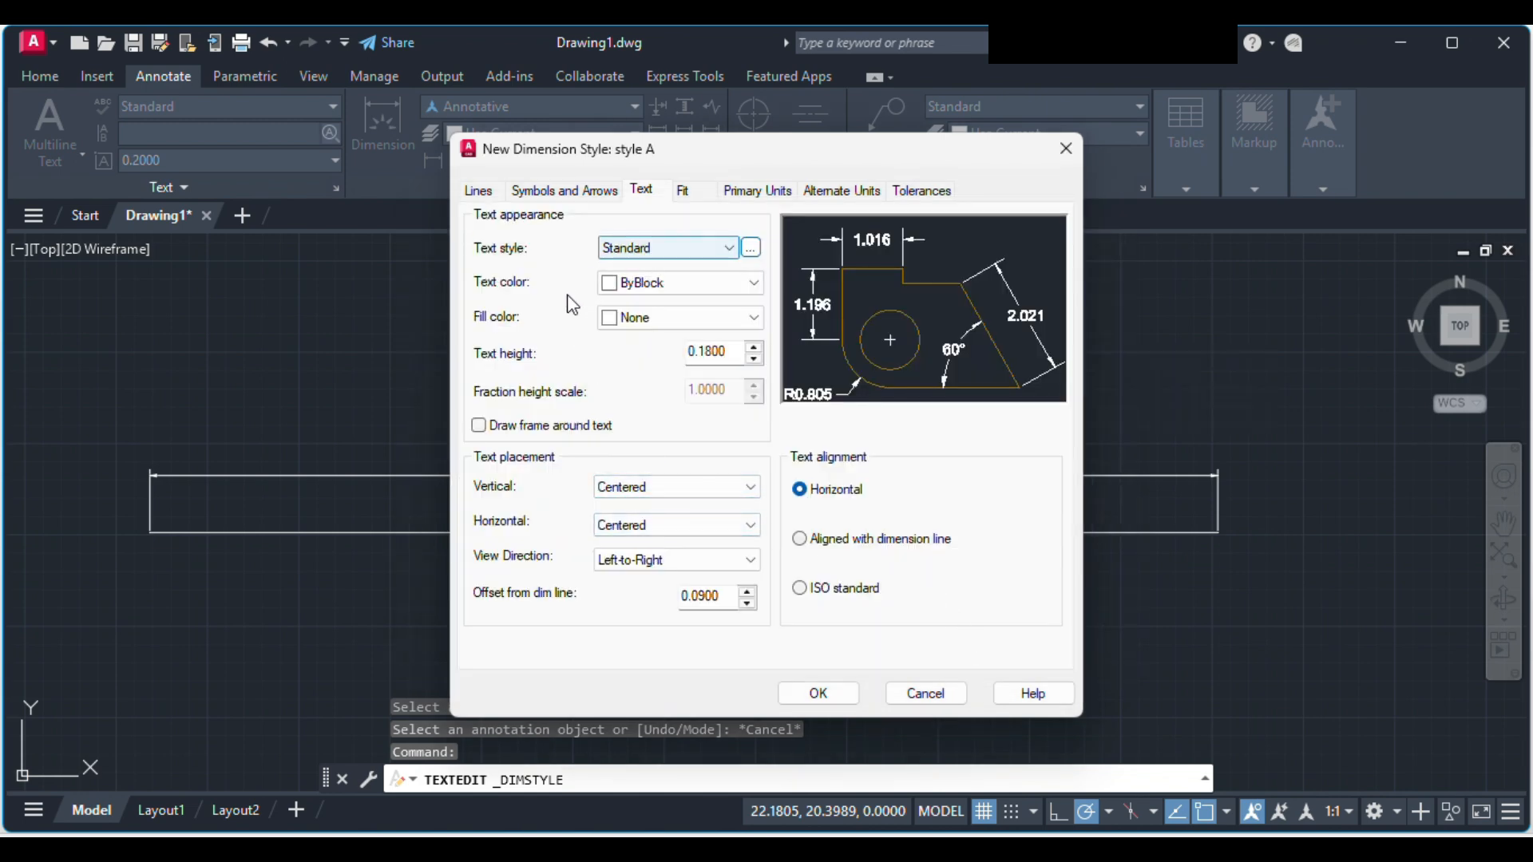
Step: Try Red and Green for style A's dimension text color and set it to ByLayer
{"action": "left_click", "coordinate": [678, 285]}
{"action": "left_click", "coordinate": [678, 344]}
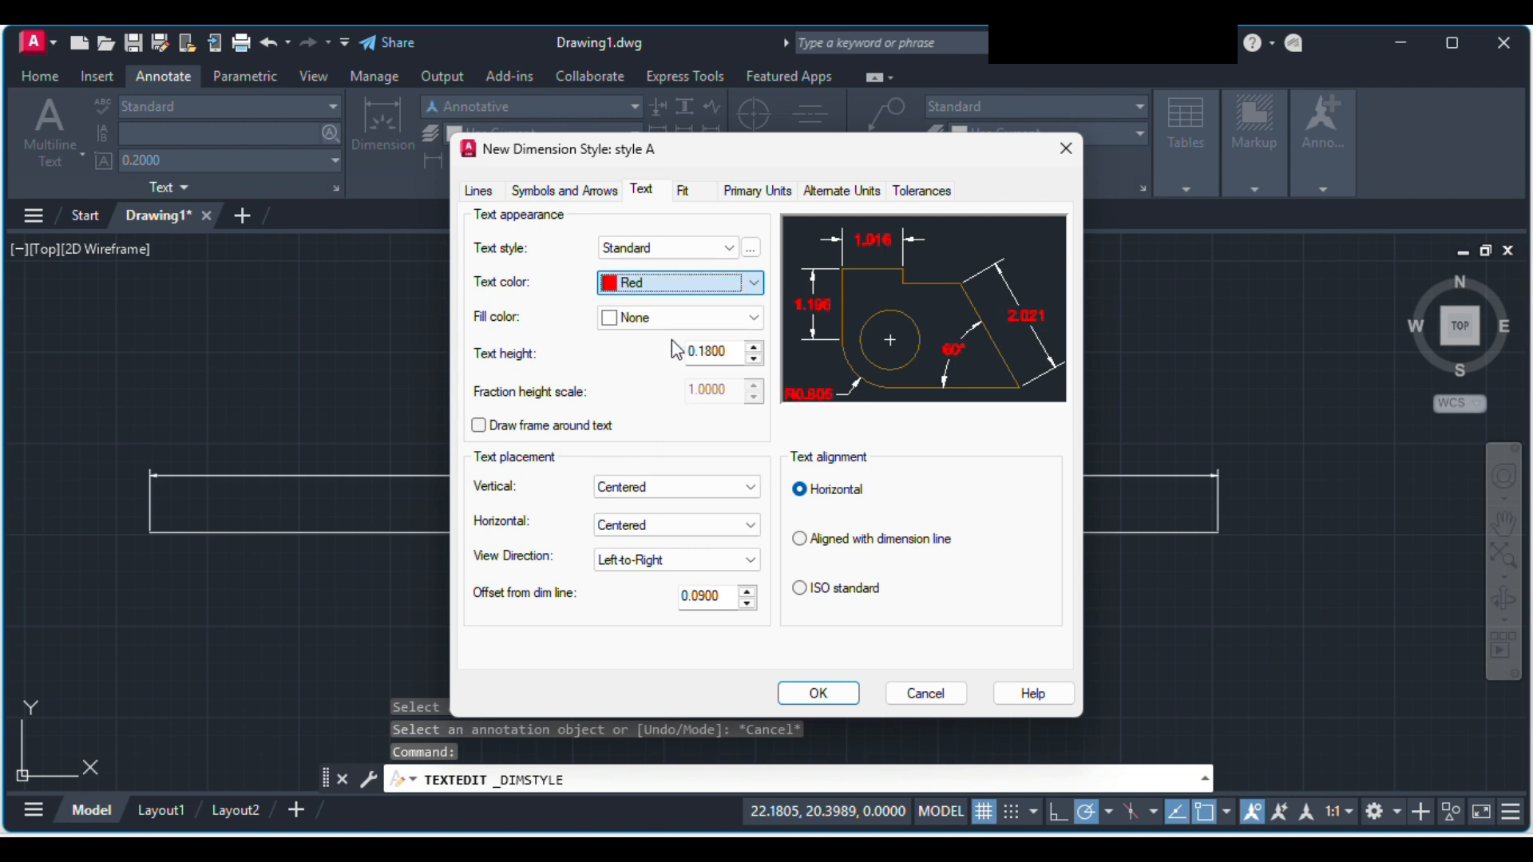
{"action": "left_click", "coordinate": [692, 290]}
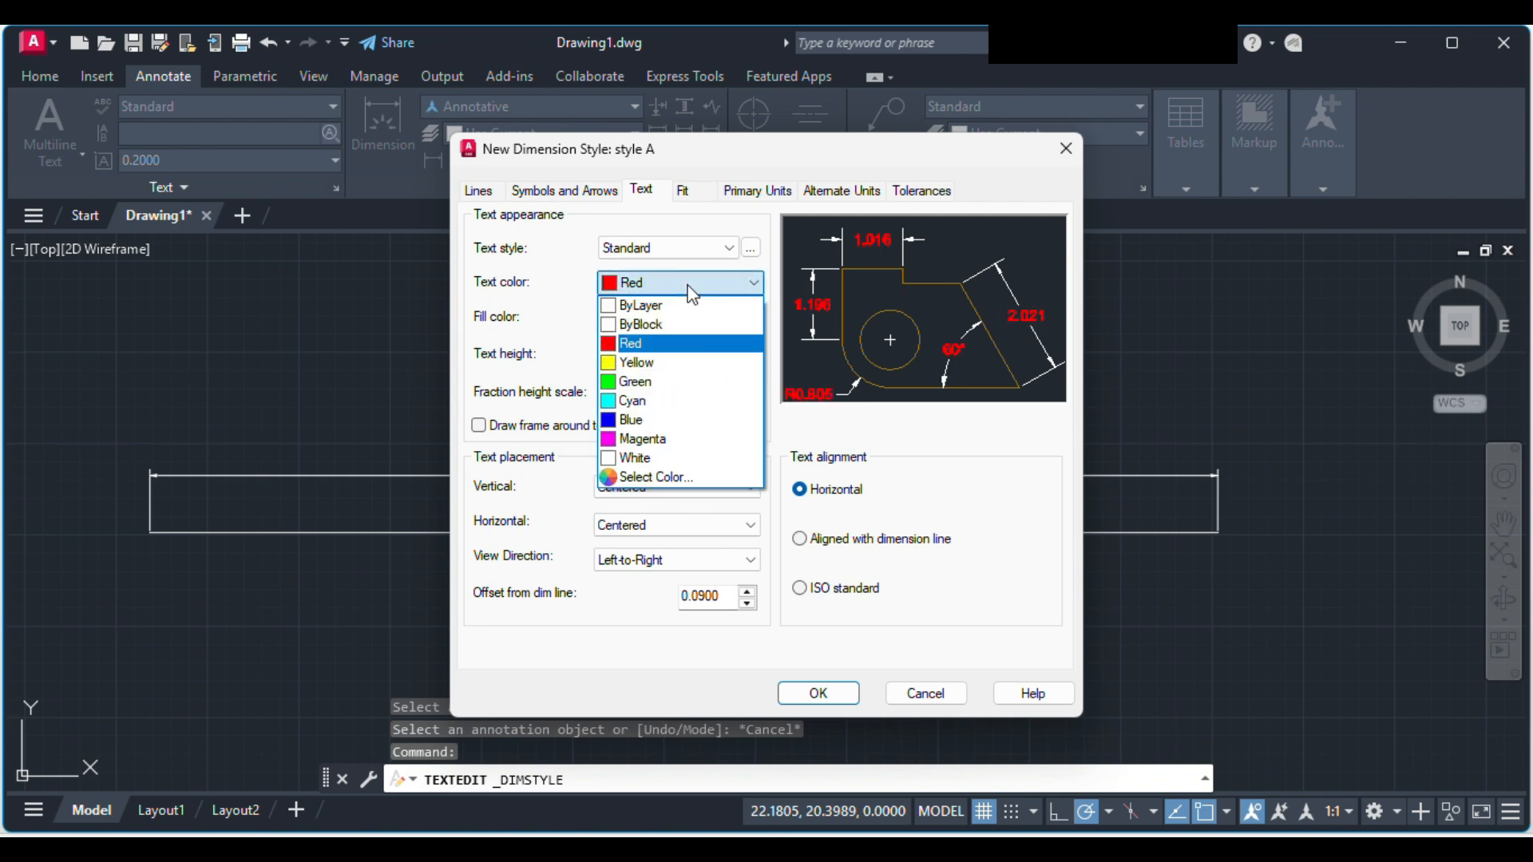
{"action": "left_click", "coordinate": [687, 381]}
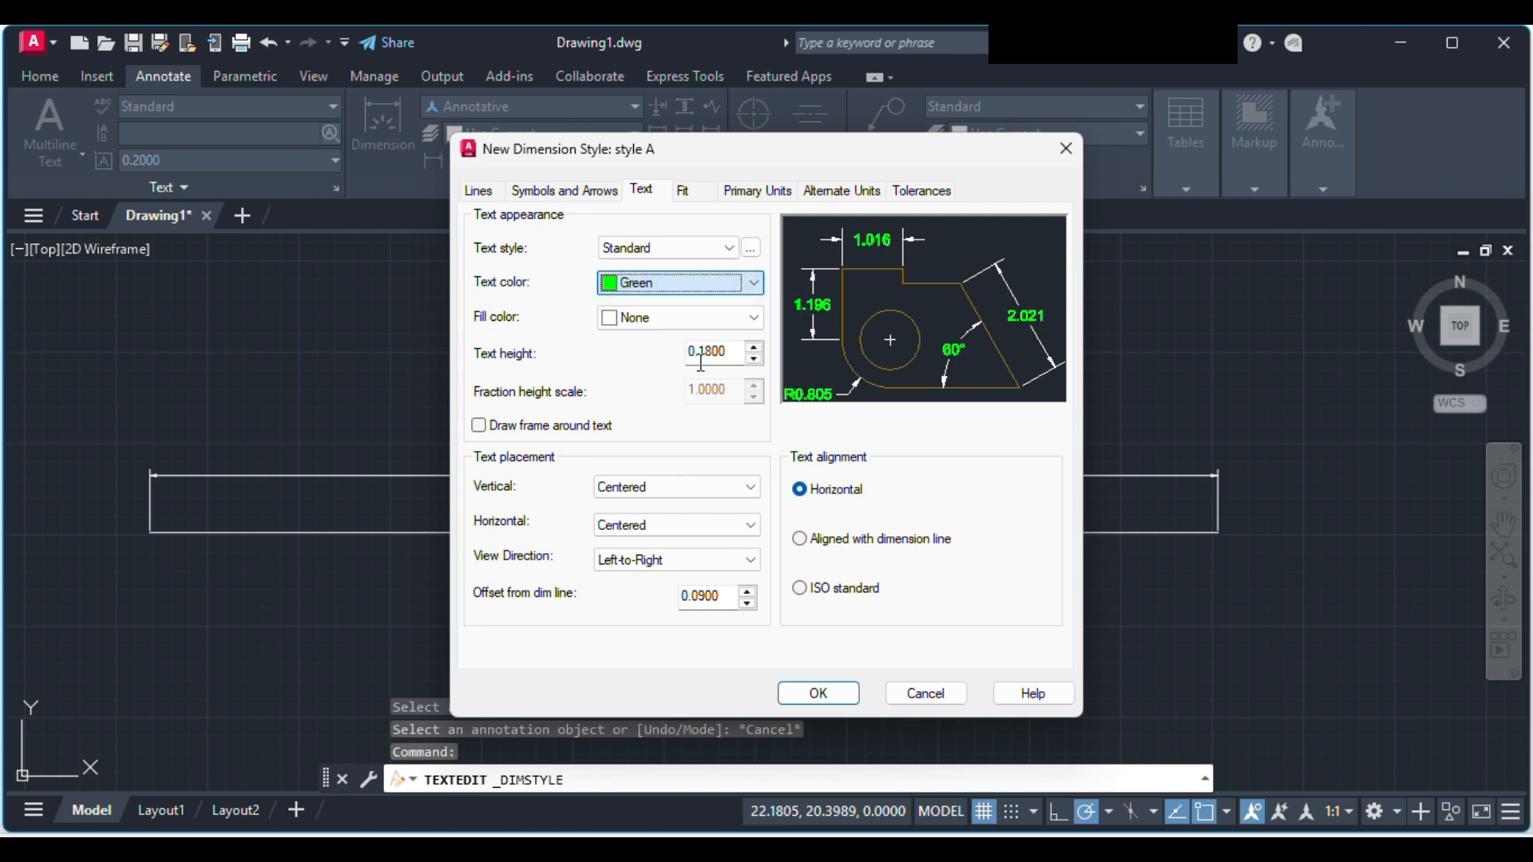
{"action": "left_click", "coordinate": [667, 280]}
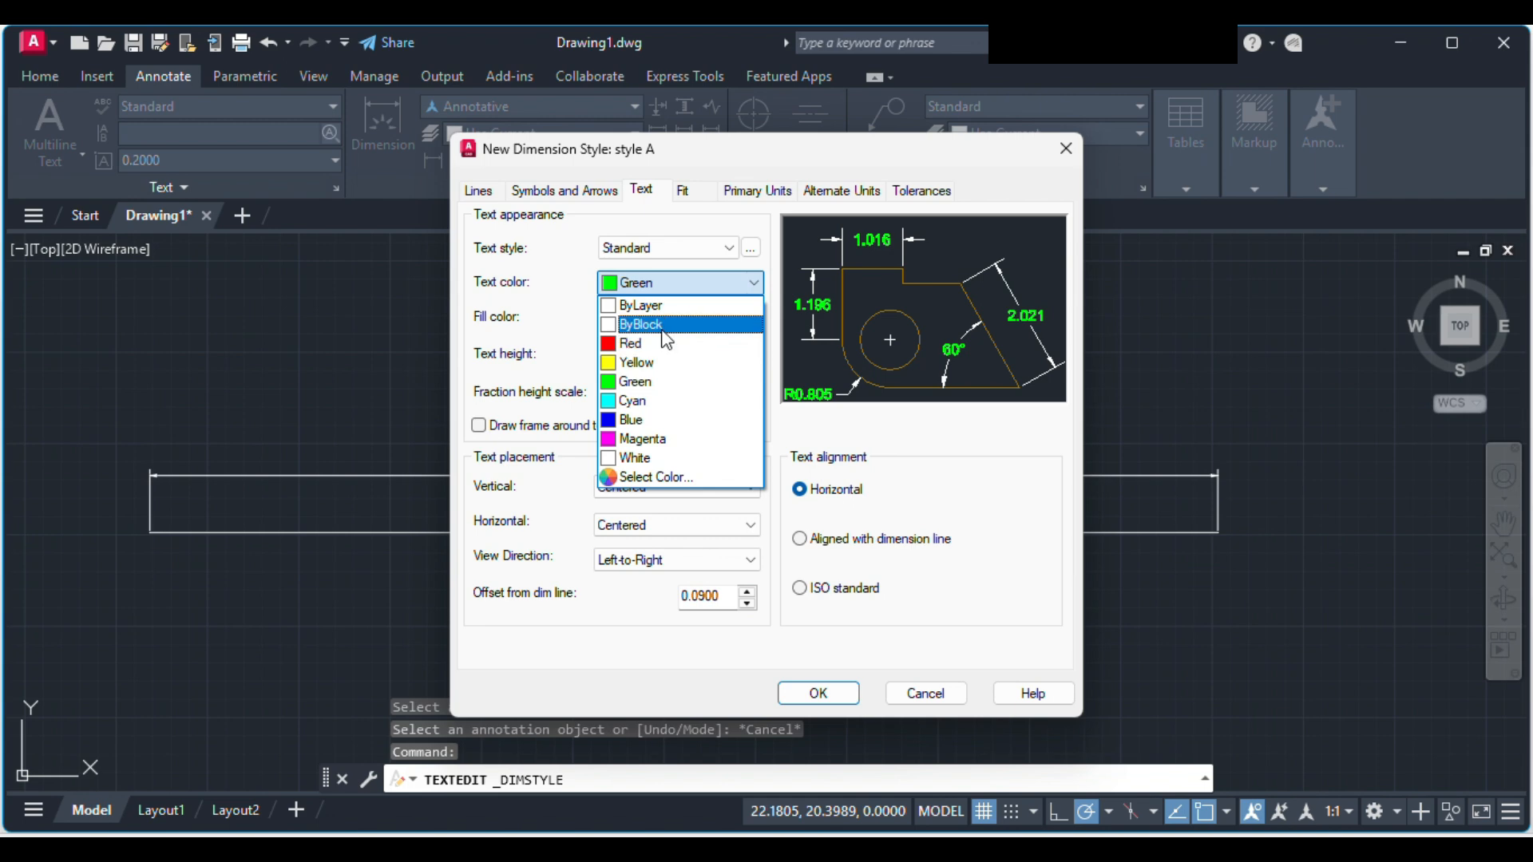
{"action": "left_click", "coordinate": [685, 306]}
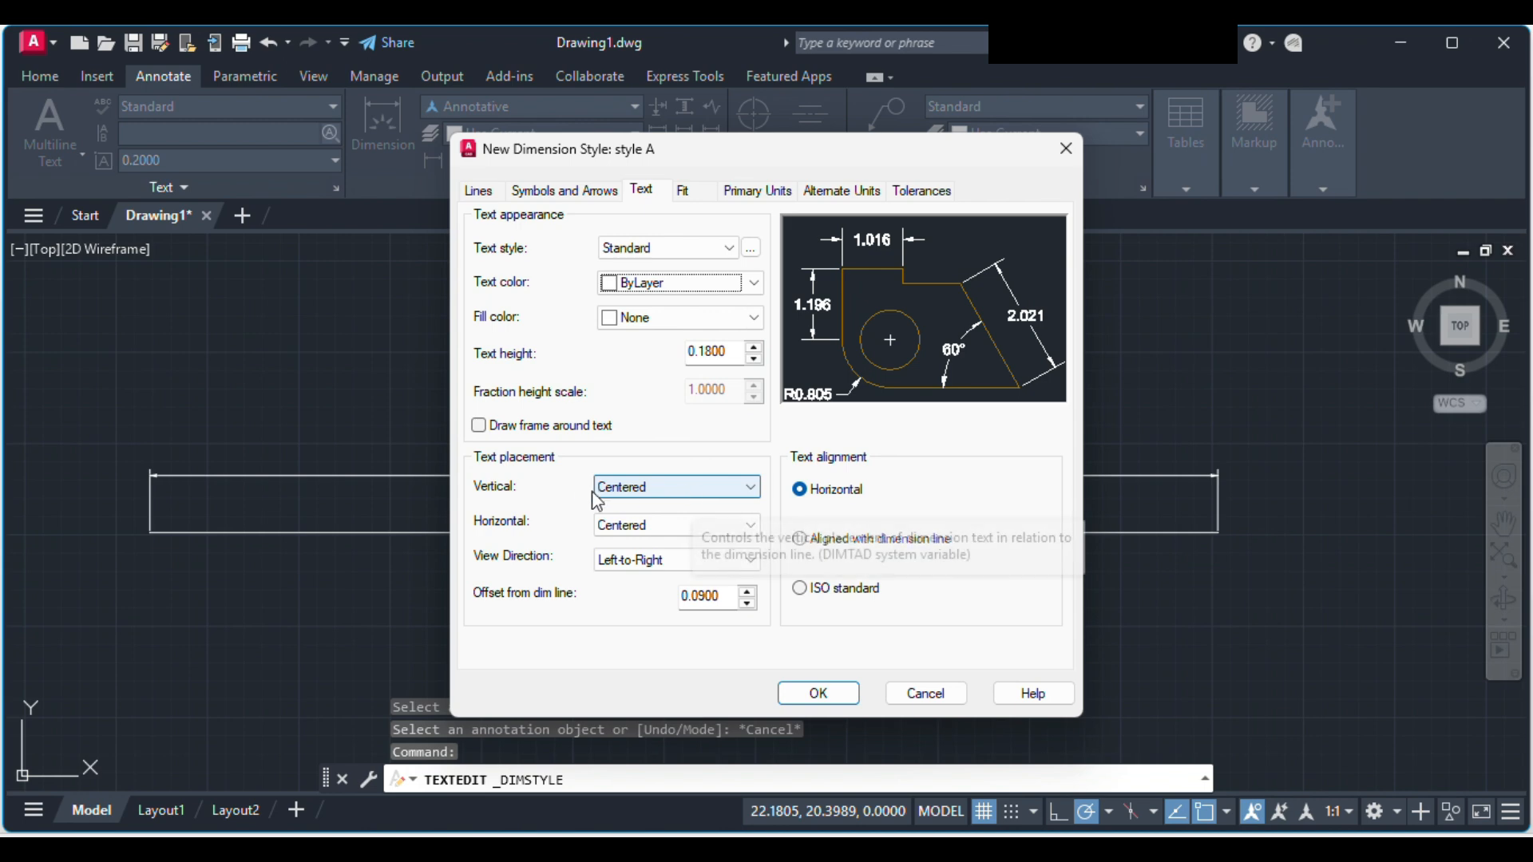
Step: Try the Above vertical placement for the dimension text and return it to Centered
{"action": "left_click", "coordinate": [683, 486]}
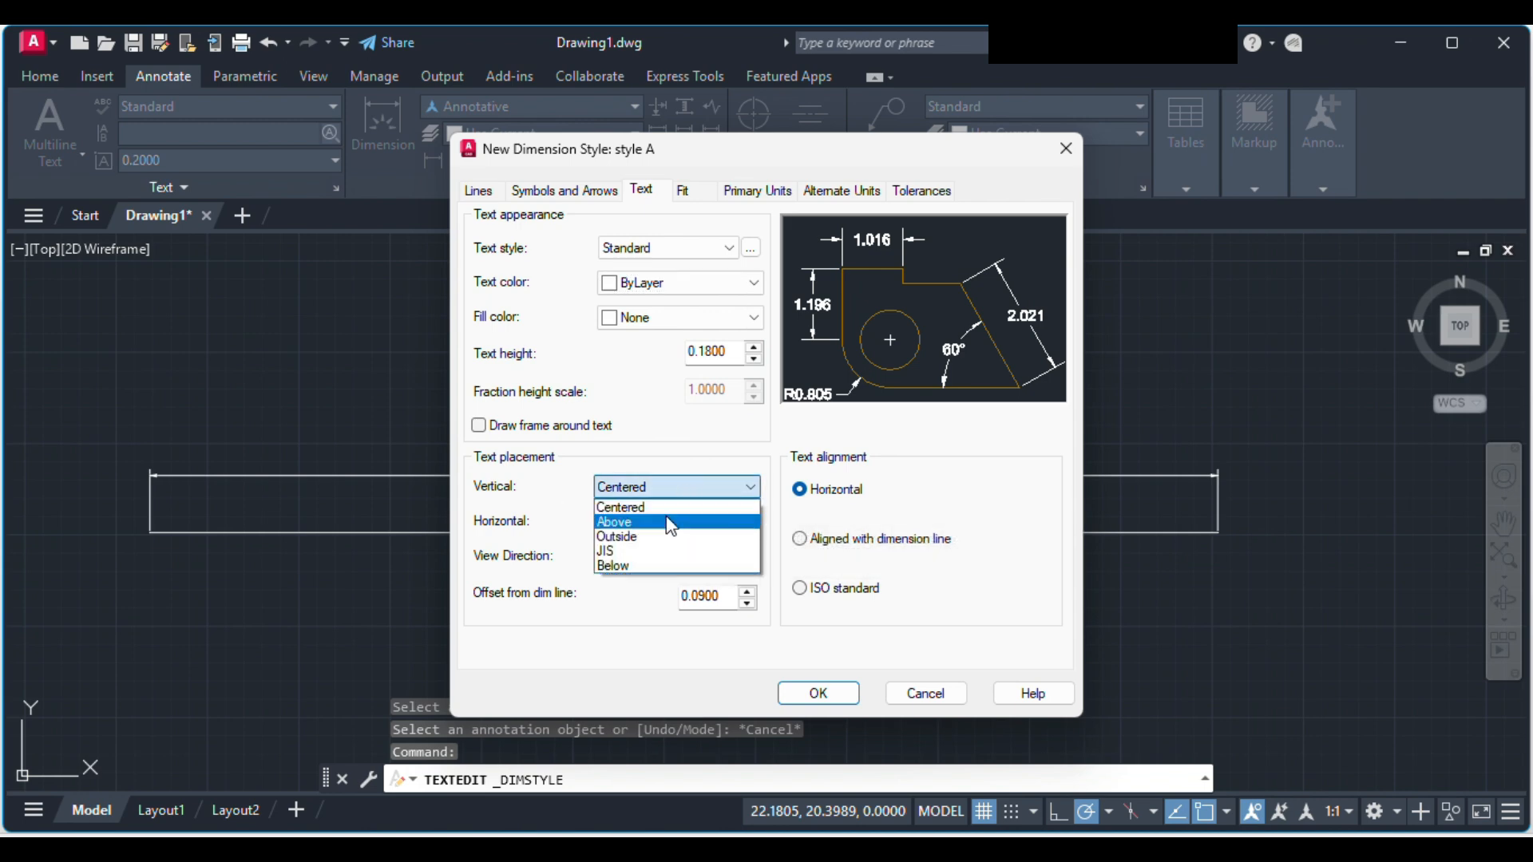
{"action": "left_click", "coordinate": [686, 485]}
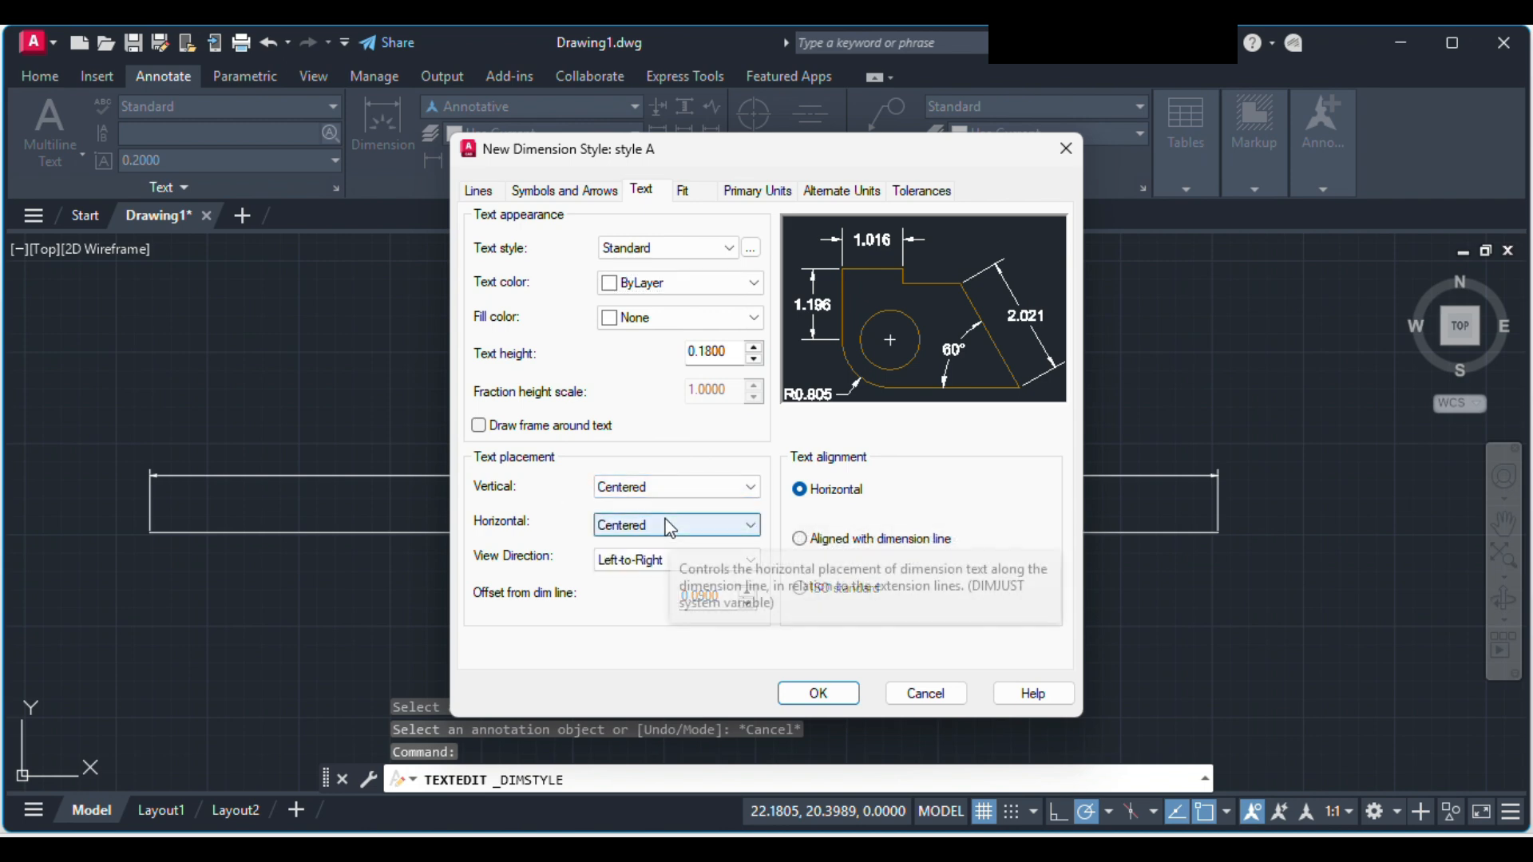
{"action": "left_click", "coordinate": [692, 489]}
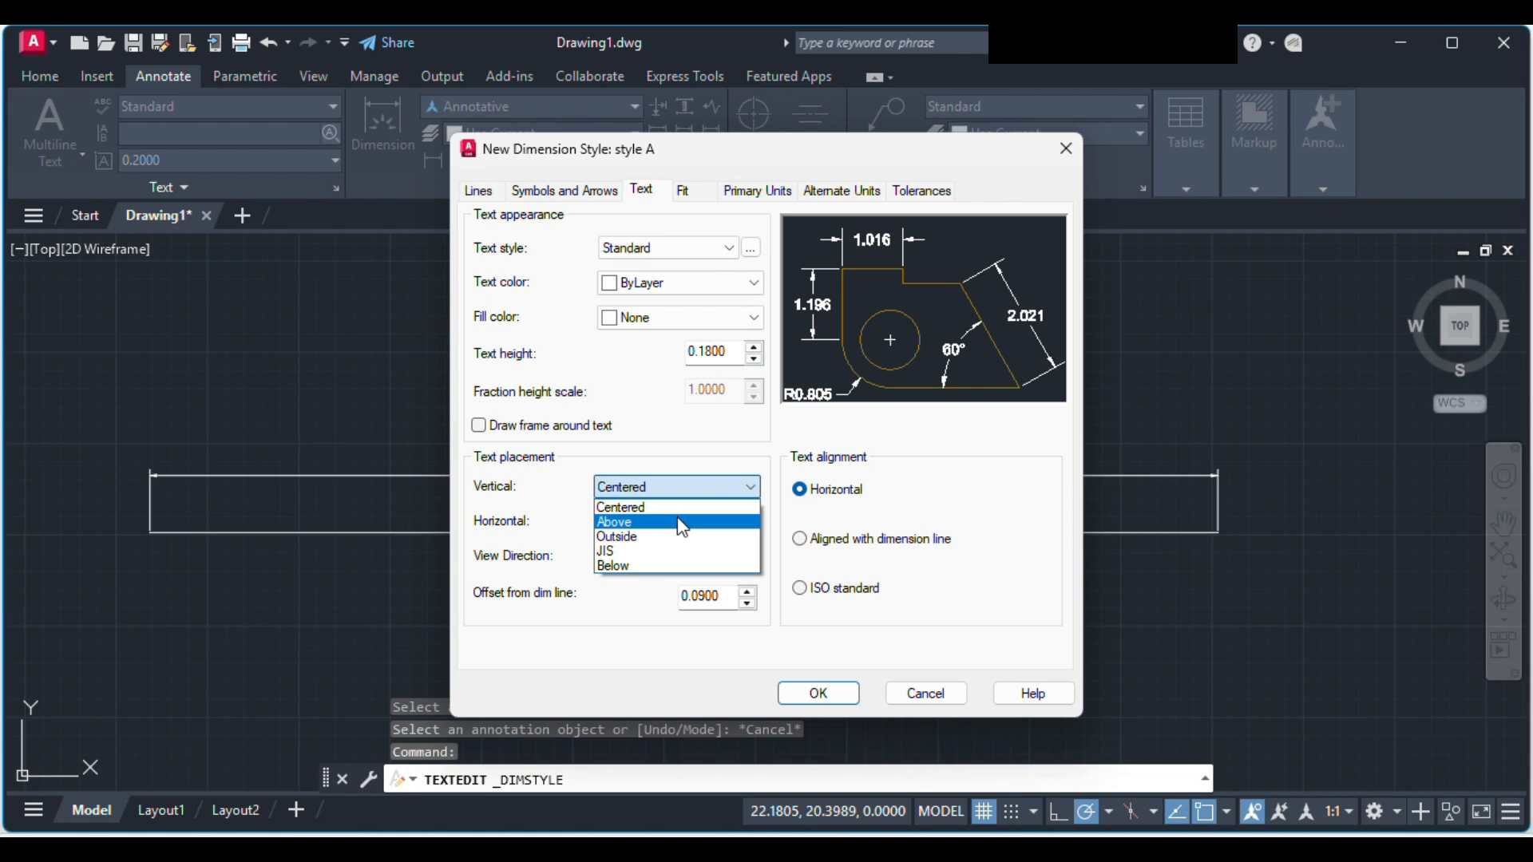
{"action": "left_click", "coordinate": [679, 521]}
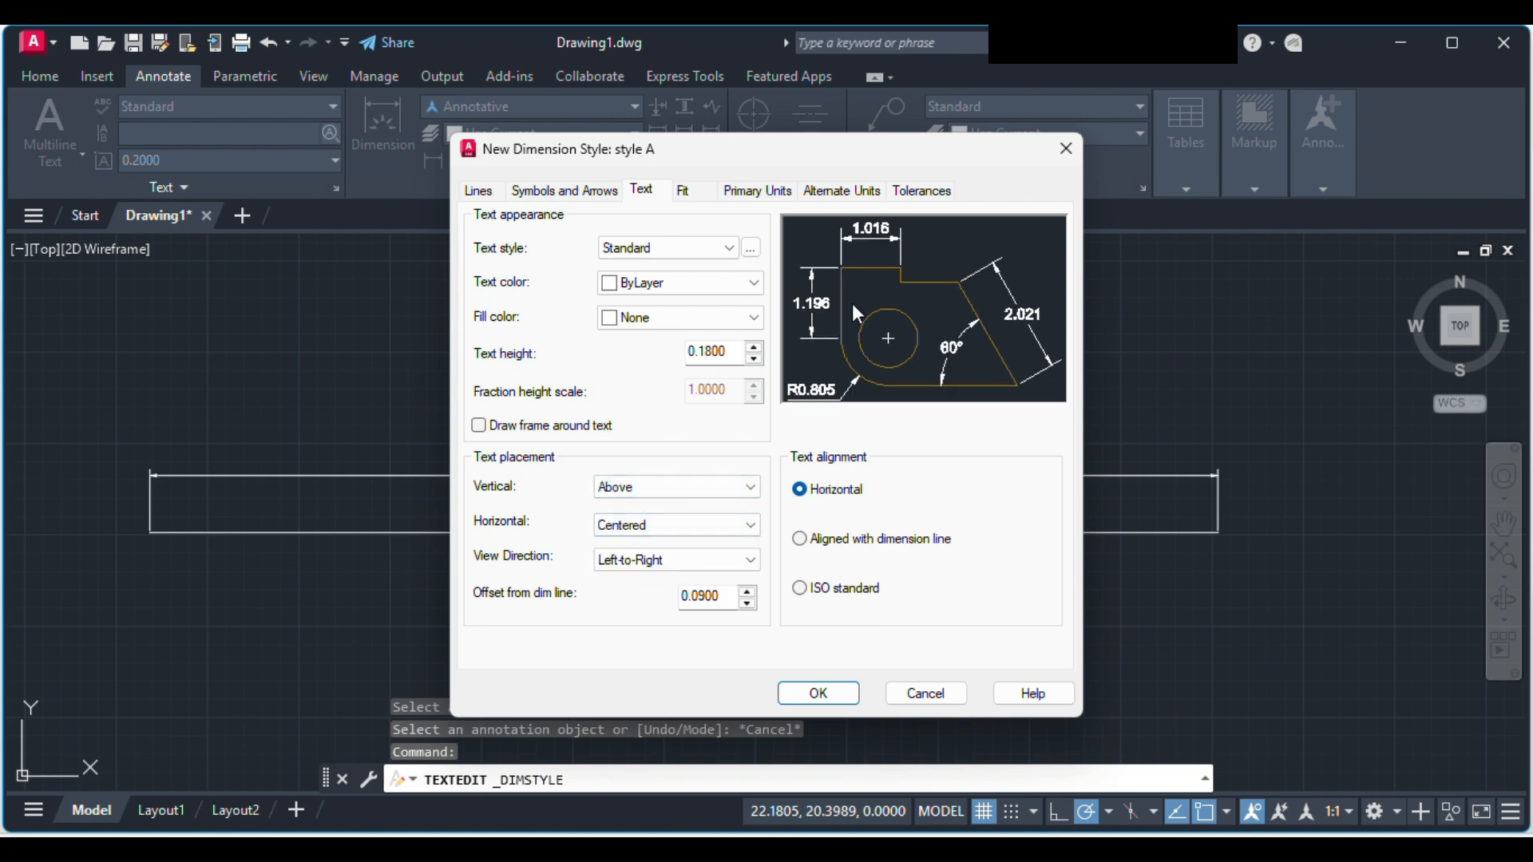
{"action": "left_click", "coordinate": [709, 489]}
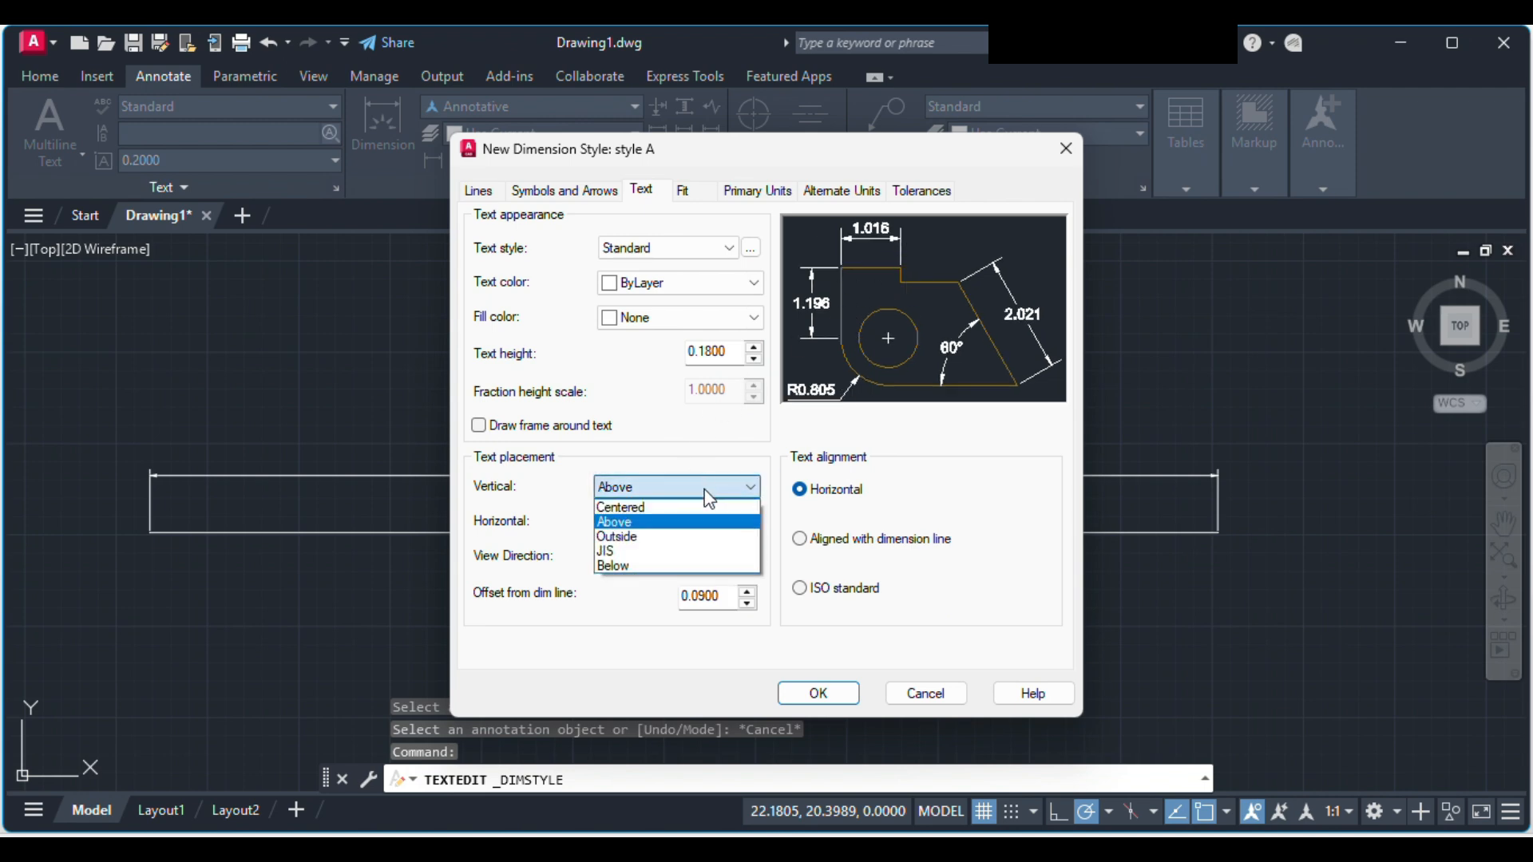
{"action": "left_click", "coordinate": [693, 503]}
Step: Try the At Ext Line 1 horizontal placement for the dimension text and return it to Centered
{"action": "left_click", "coordinate": [685, 524]}
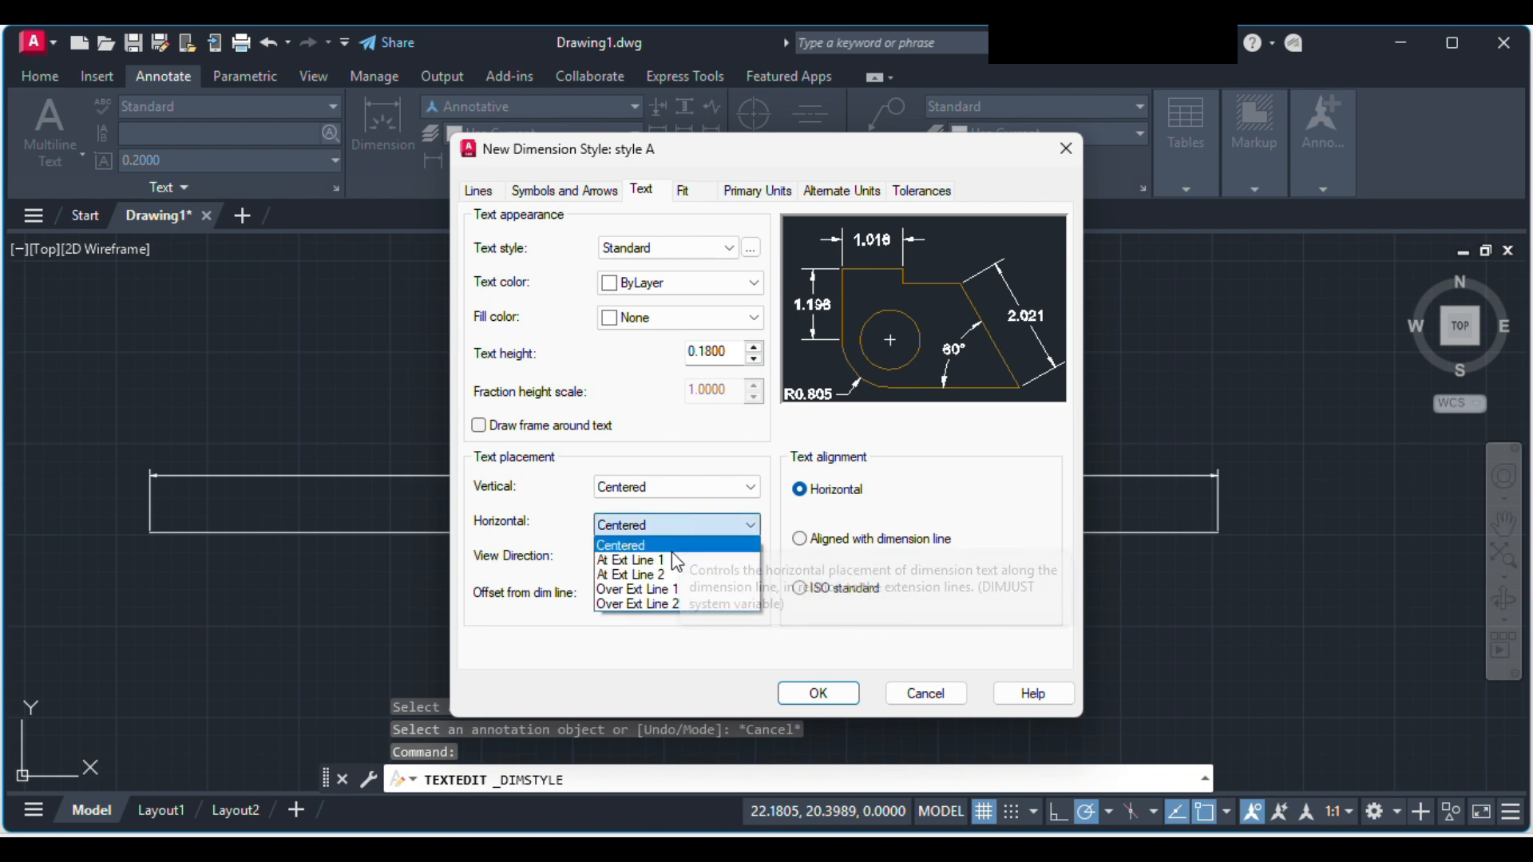
{"action": "left_click", "coordinate": [676, 560]}
{"action": "left_click", "coordinate": [681, 523]}
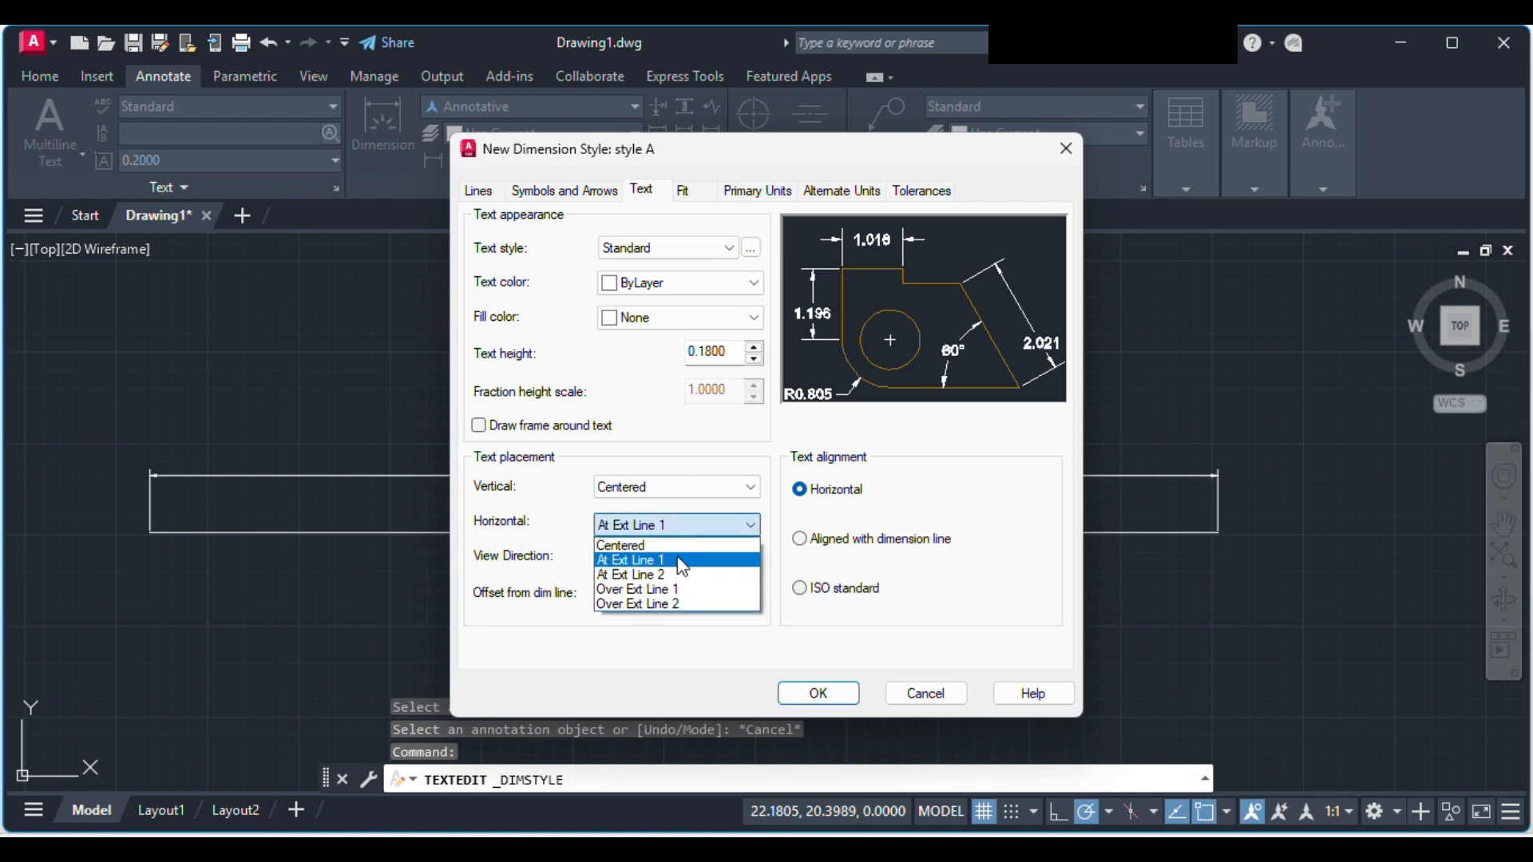
{"action": "left_click", "coordinate": [679, 559]}
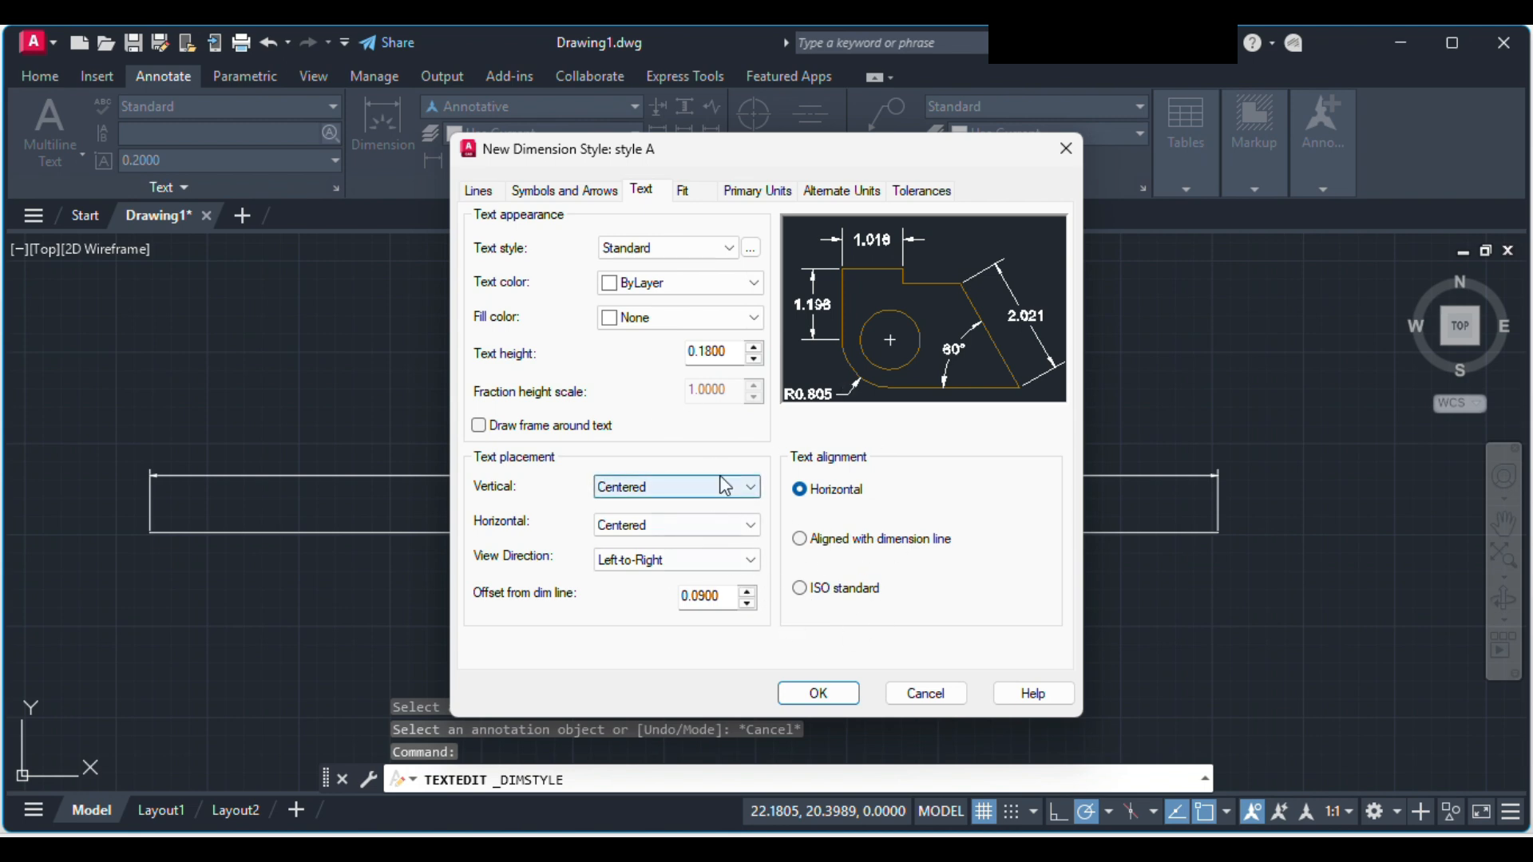
Step: Review style A's fit options, text, arrow, line and primary unit settings without changing them
{"action": "left_click", "coordinate": [695, 191]}
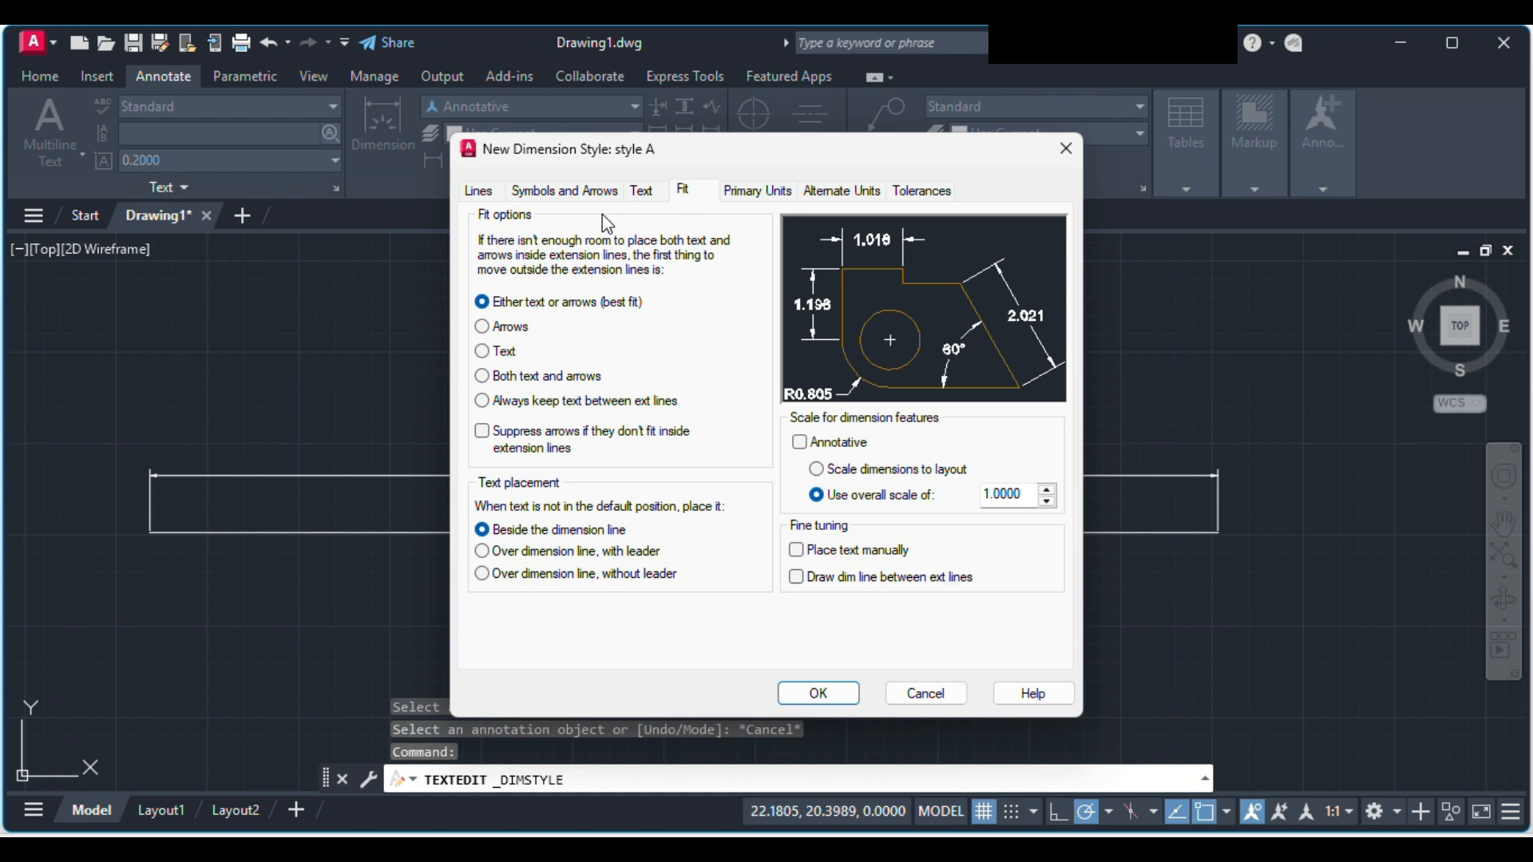
{"action": "left_click", "coordinate": [644, 193]}
{"action": "left_click", "coordinate": [573, 193]}
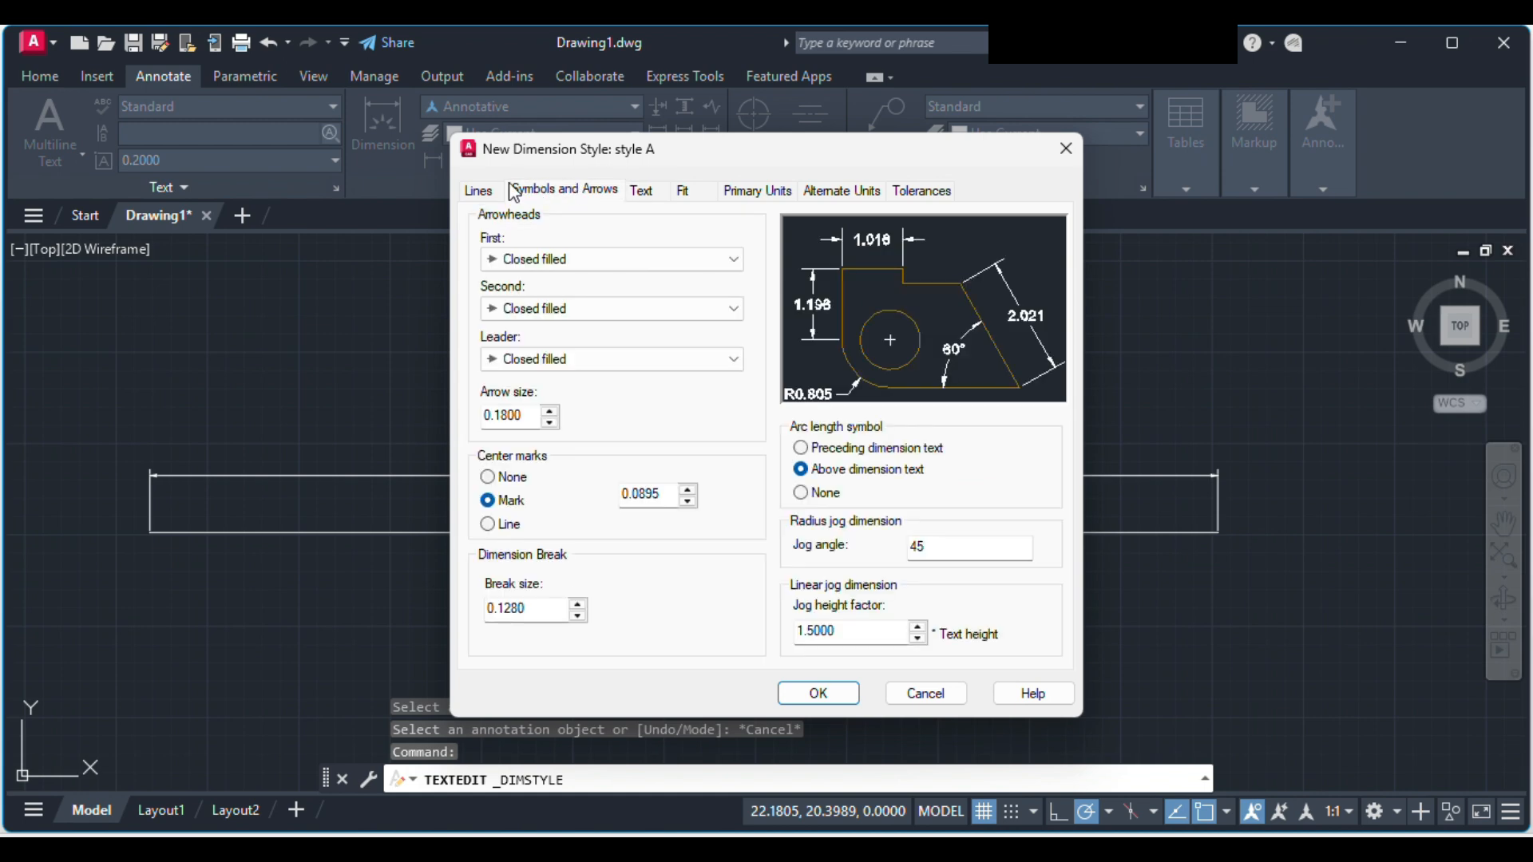
{"action": "left_click", "coordinate": [481, 193]}
{"action": "left_click", "coordinate": [545, 202]}
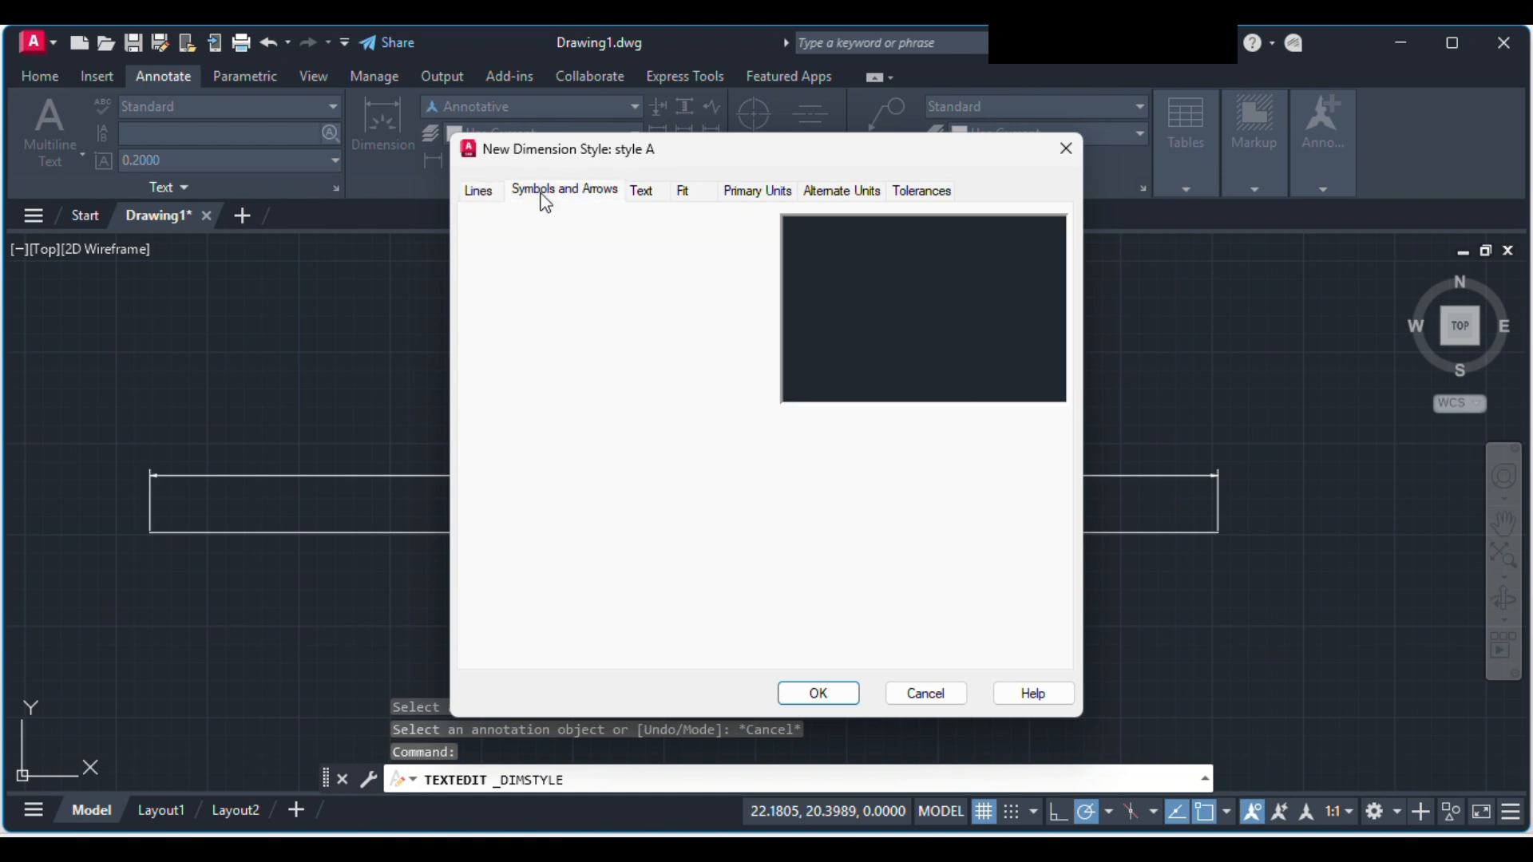
{"action": "left_click", "coordinate": [642, 200]}
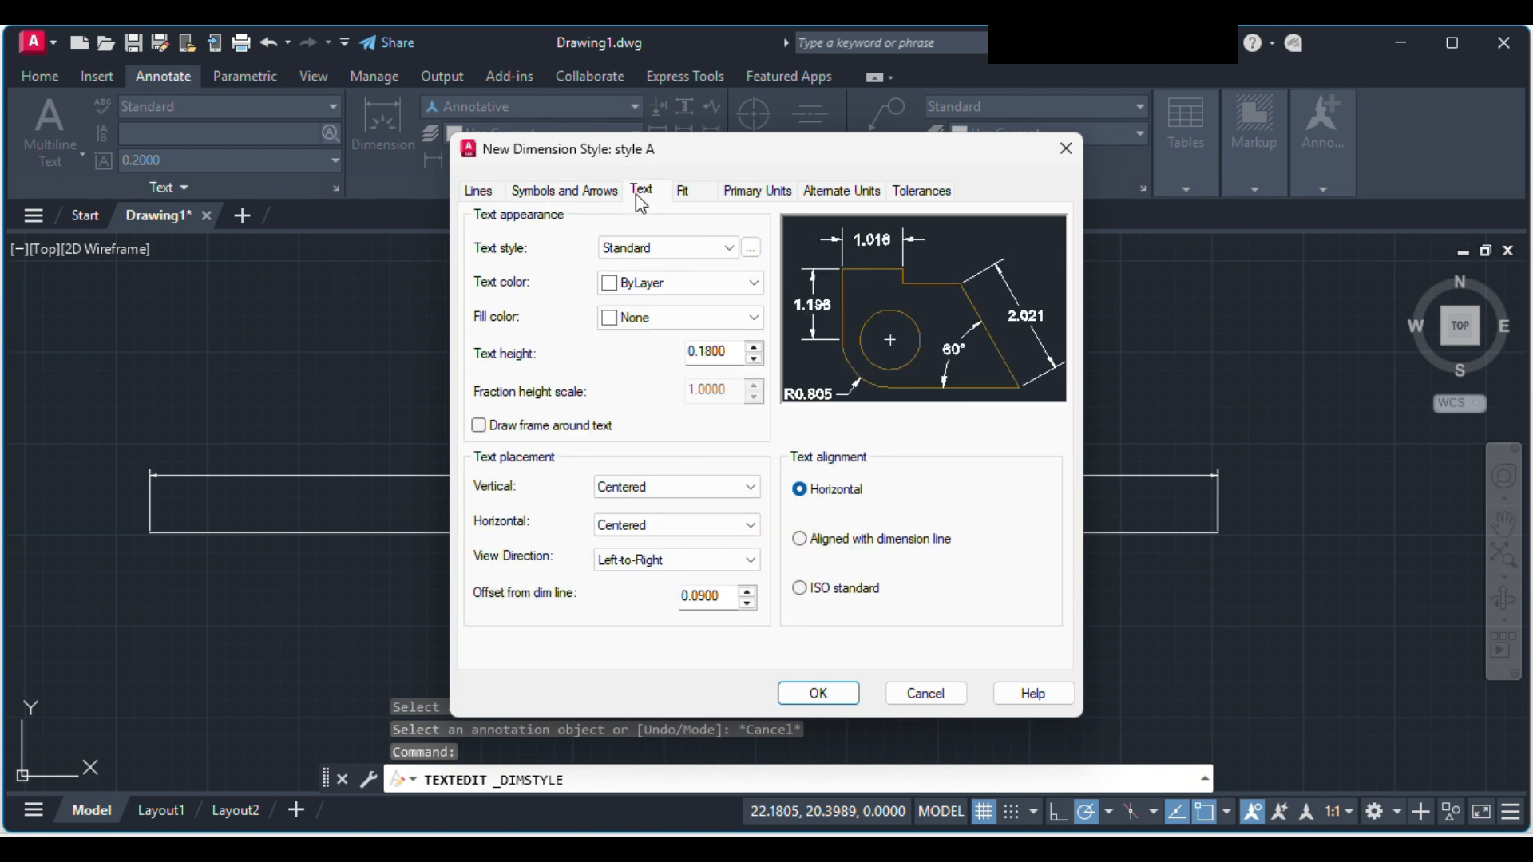
{"action": "left_click", "coordinate": [683, 195]}
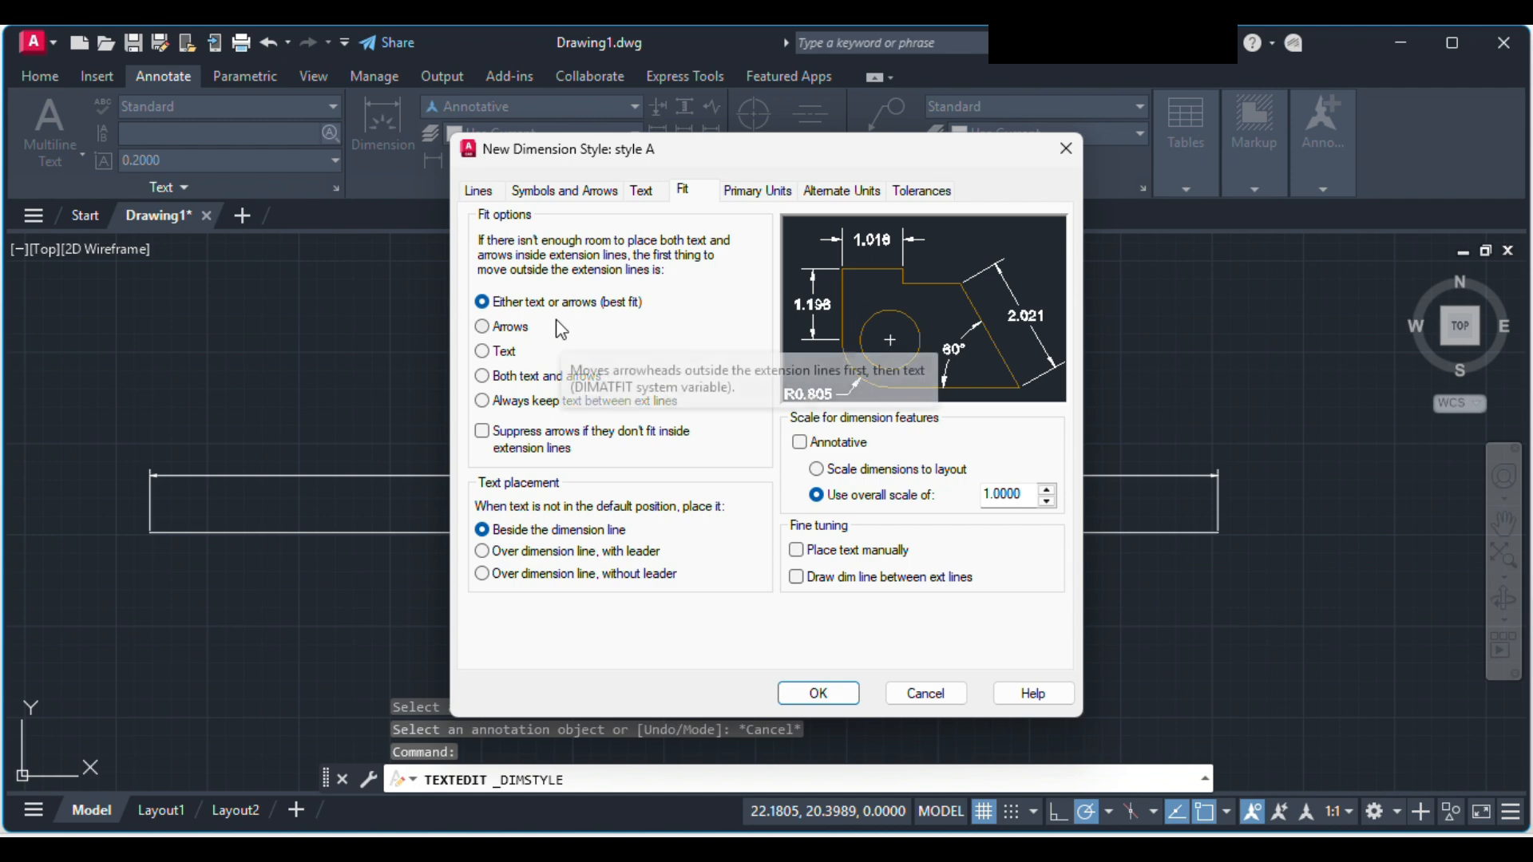
{"action": "mouse_move", "coordinate": [564, 322]}
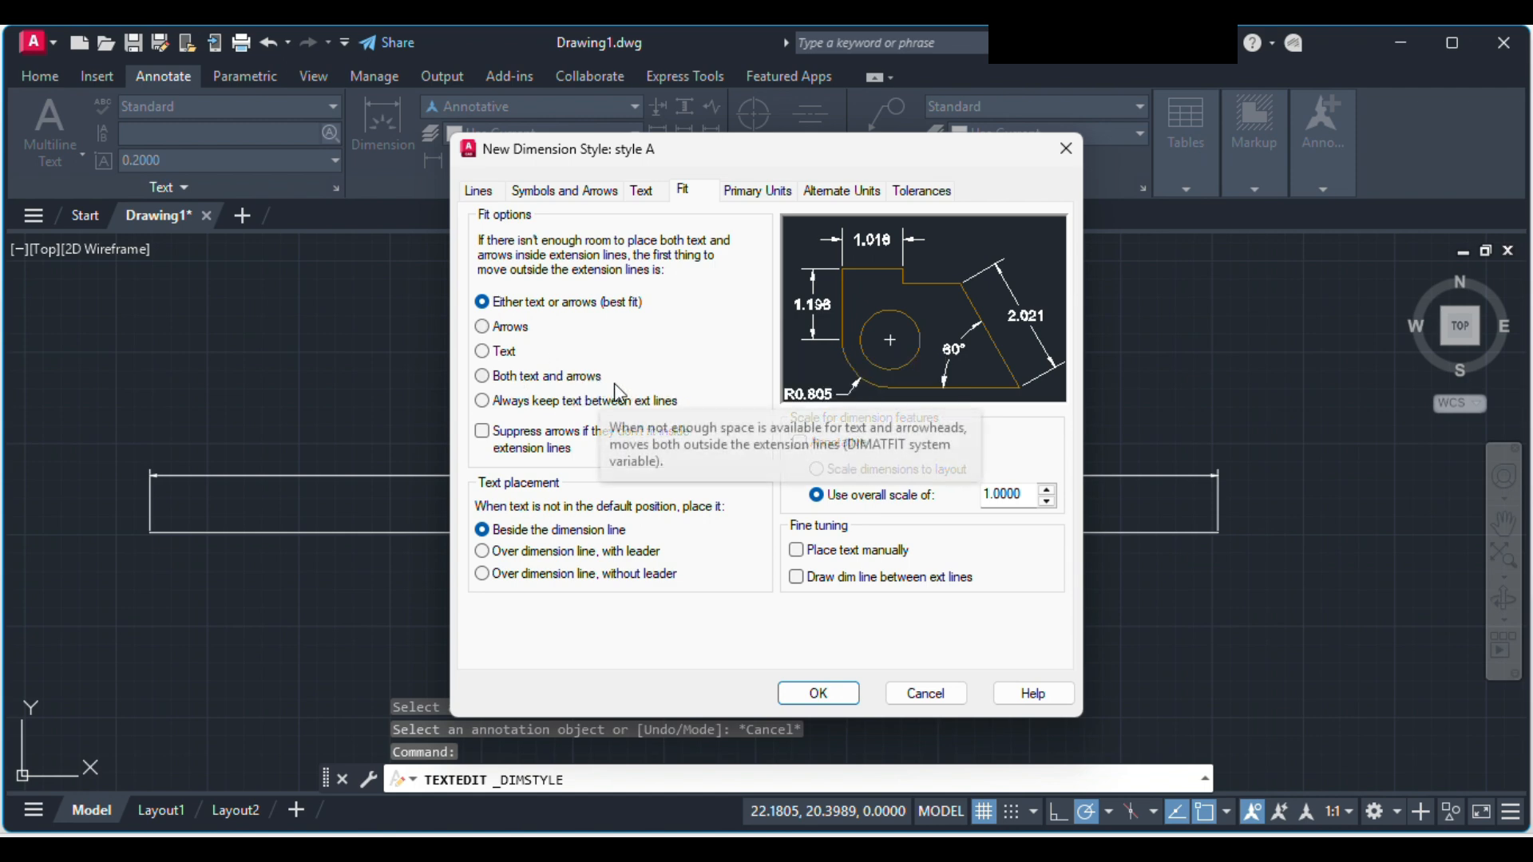
{"action": "mouse_move", "coordinate": [820, 443]}
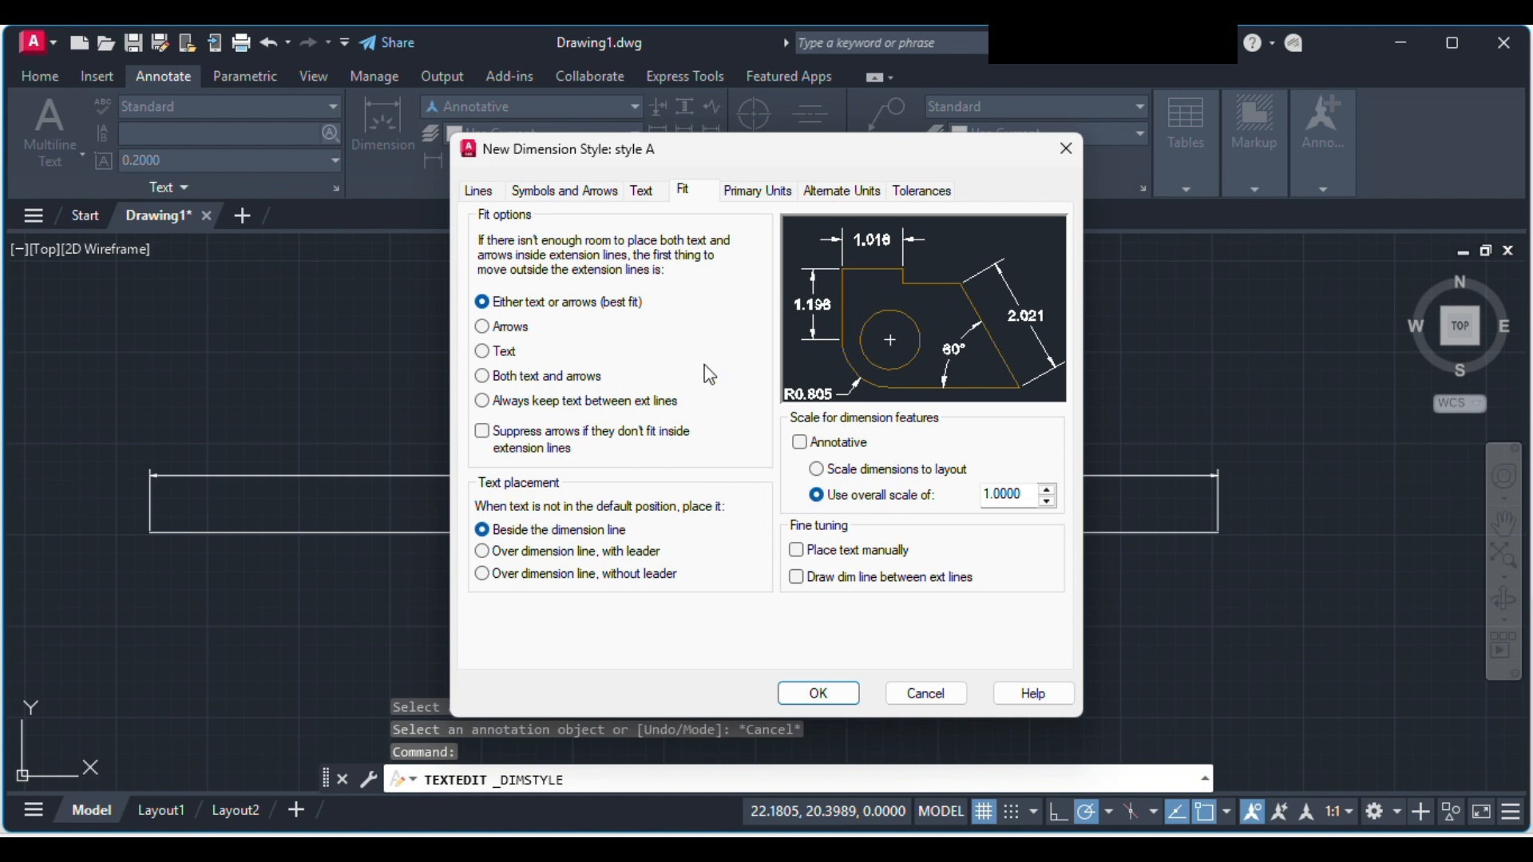
{"action": "left_click", "coordinate": [758, 192]}
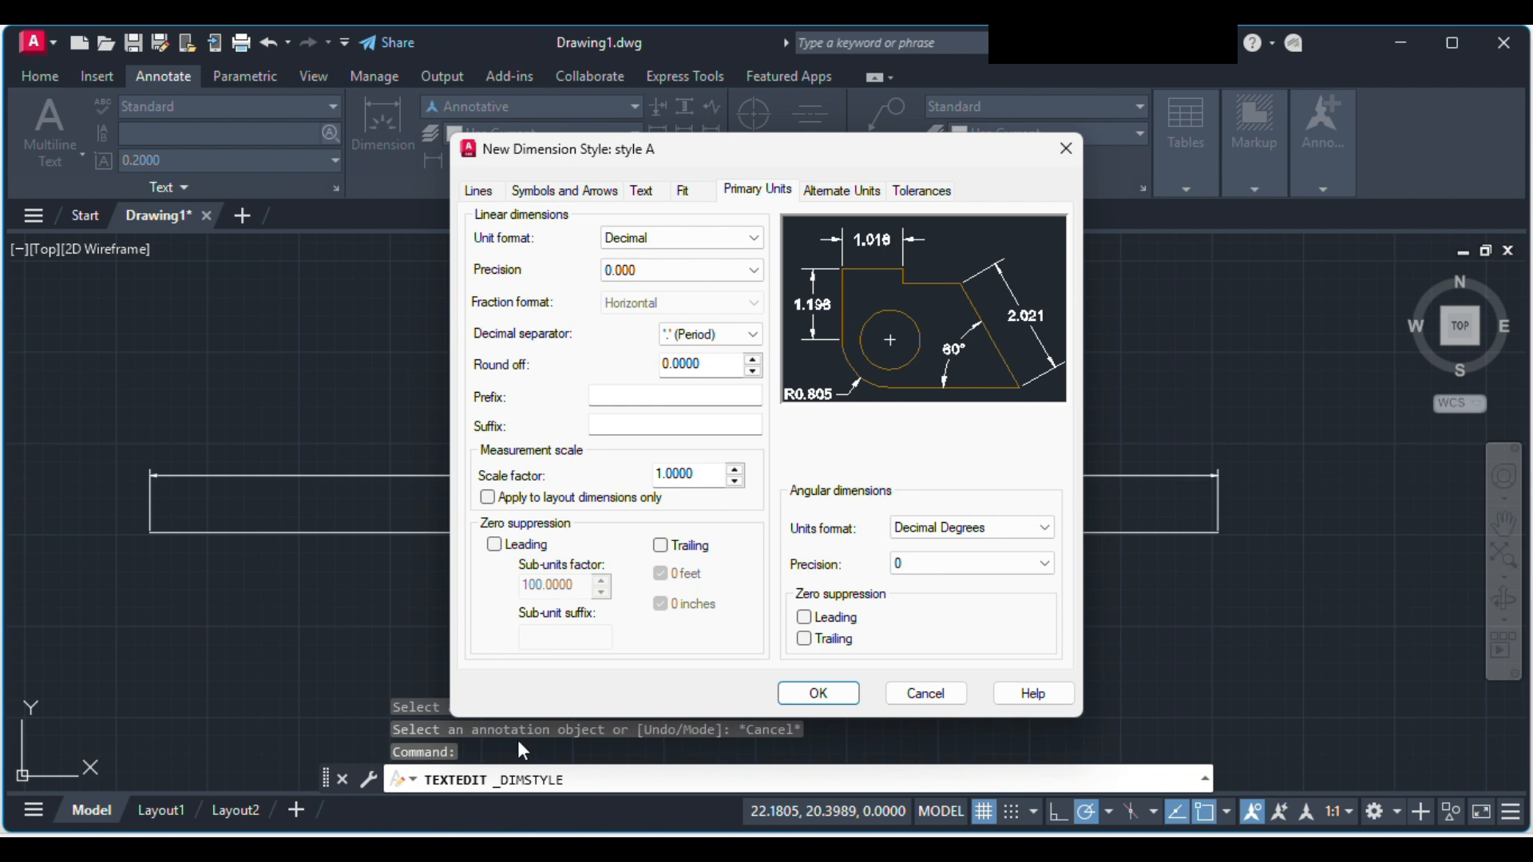
Step: Review style A's alternate unit, tolerance, fit, arrow and text settings, including the available tolerance methods
{"action": "left_click", "coordinate": [842, 192]}
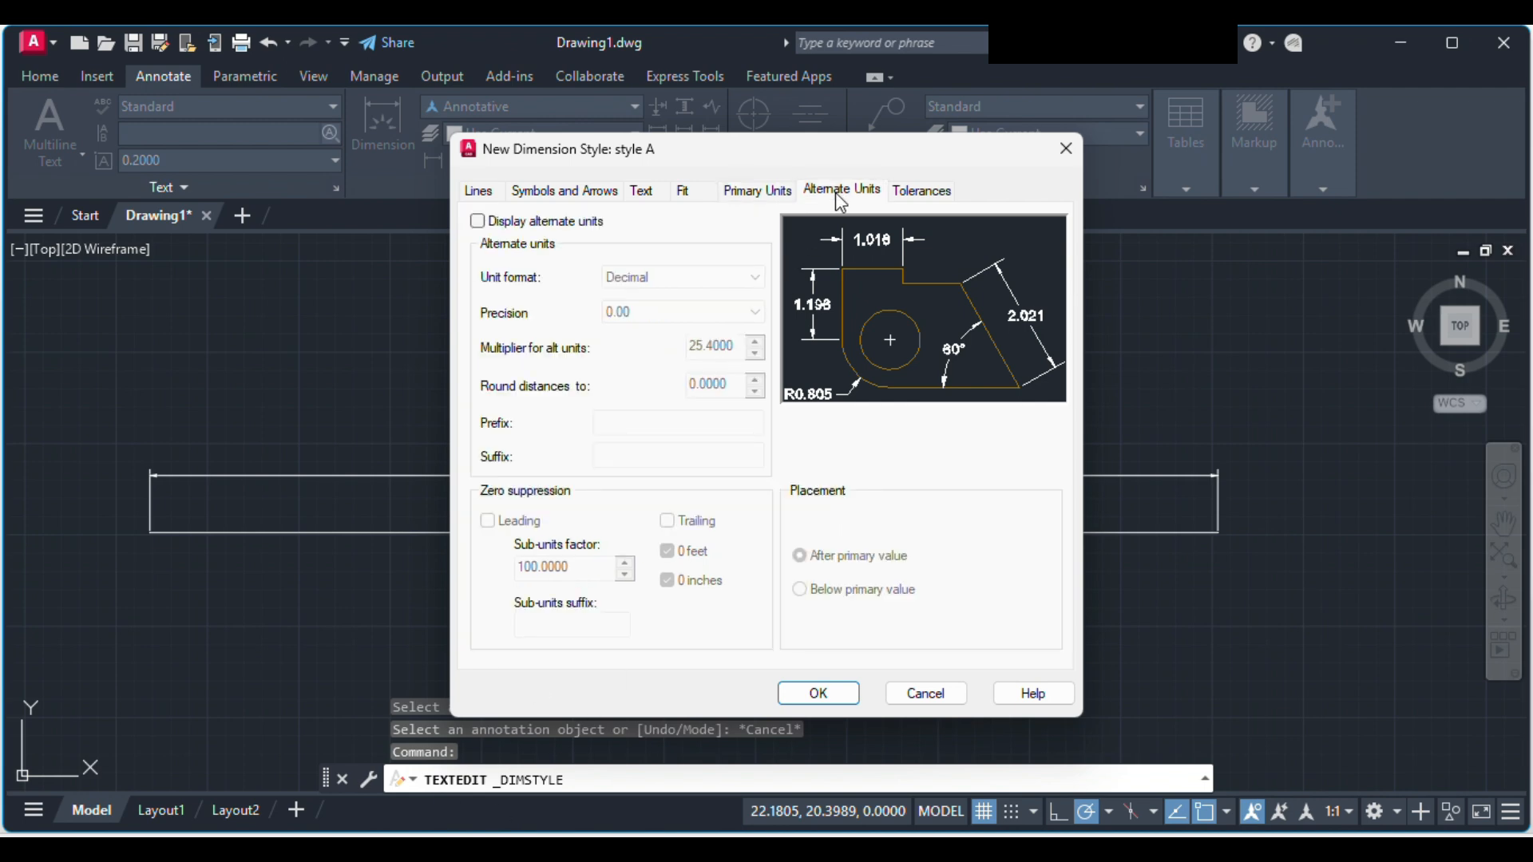
{"action": "left_click", "coordinate": [926, 191]}
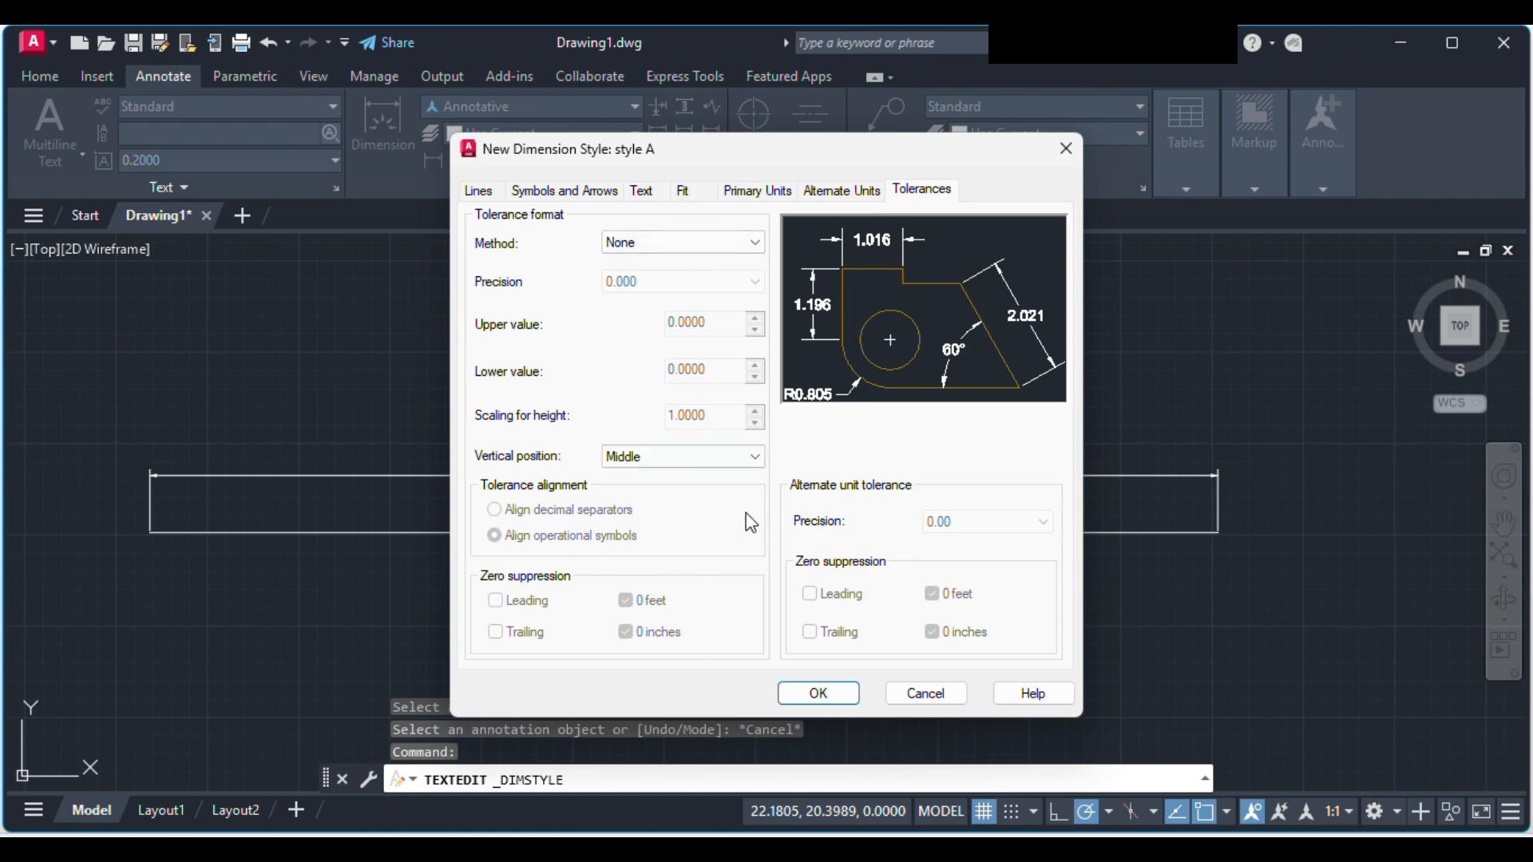
{"action": "left_click", "coordinate": [688, 244]}
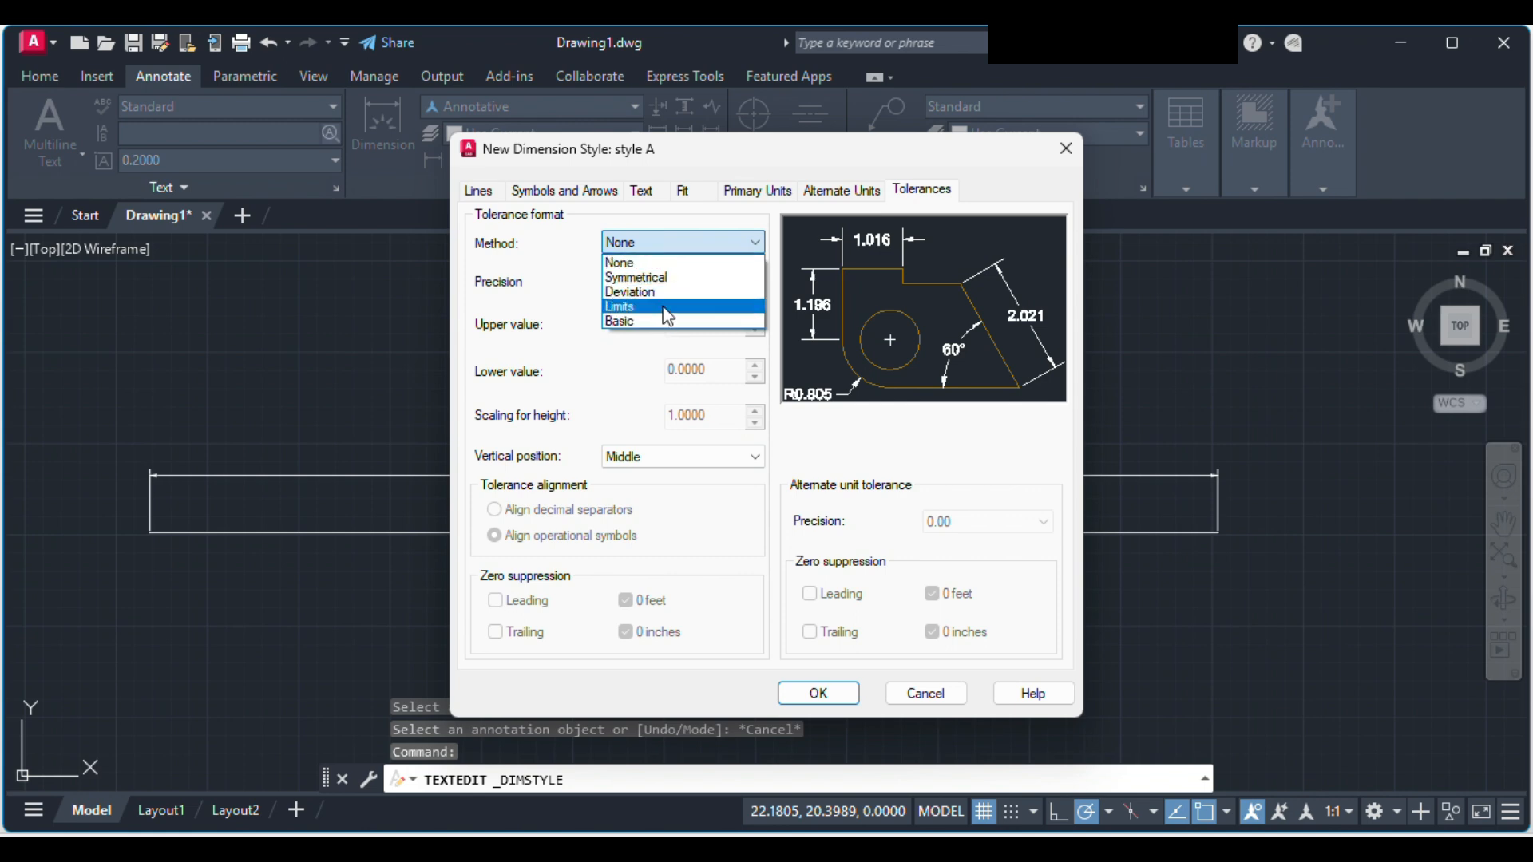
{"action": "left_click", "coordinate": [692, 241]}
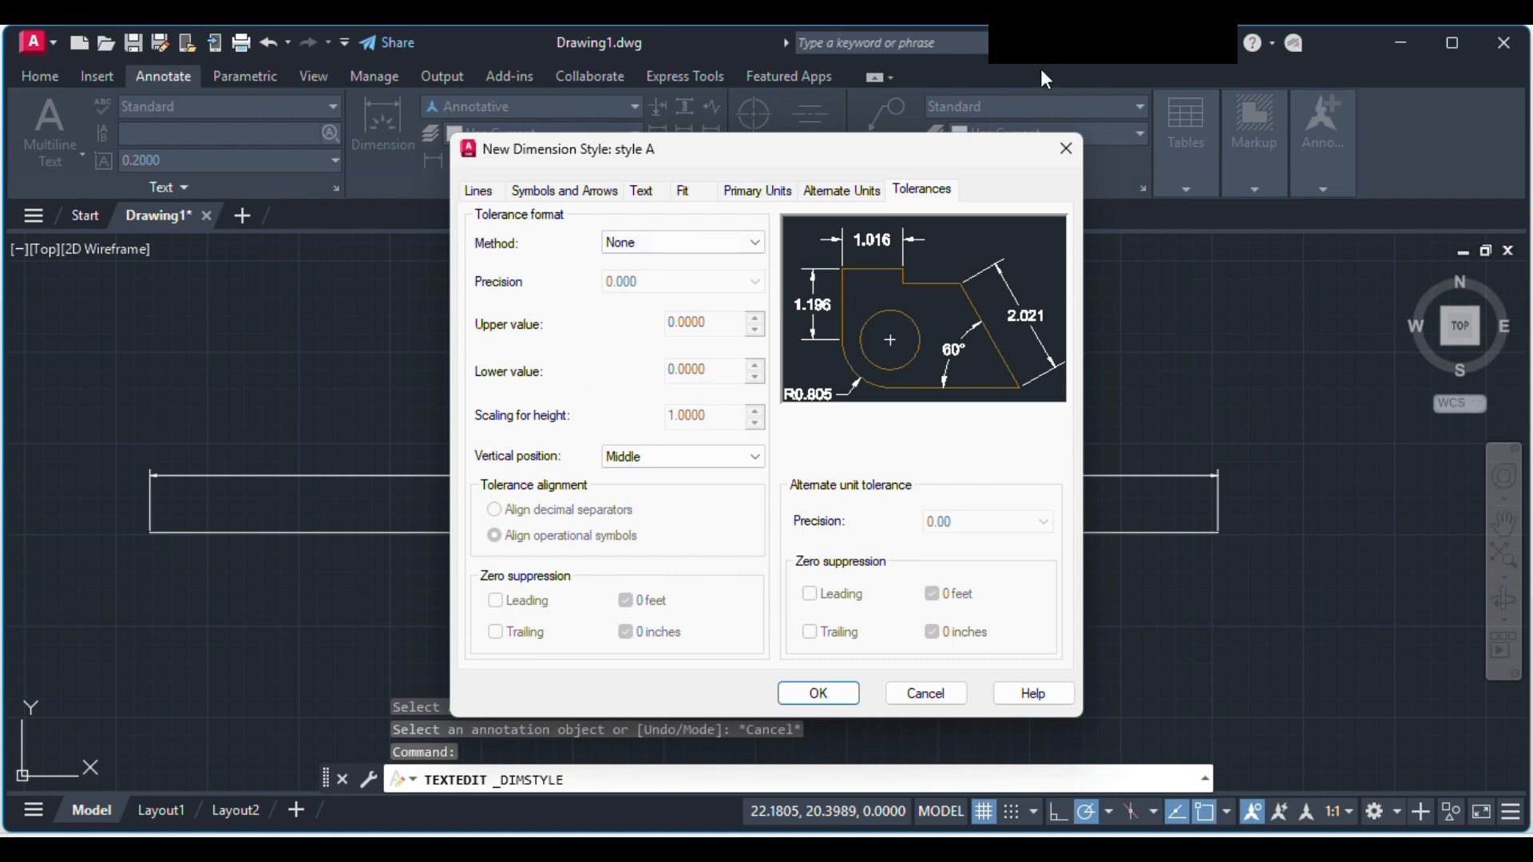
{"action": "left_click", "coordinate": [840, 192]}
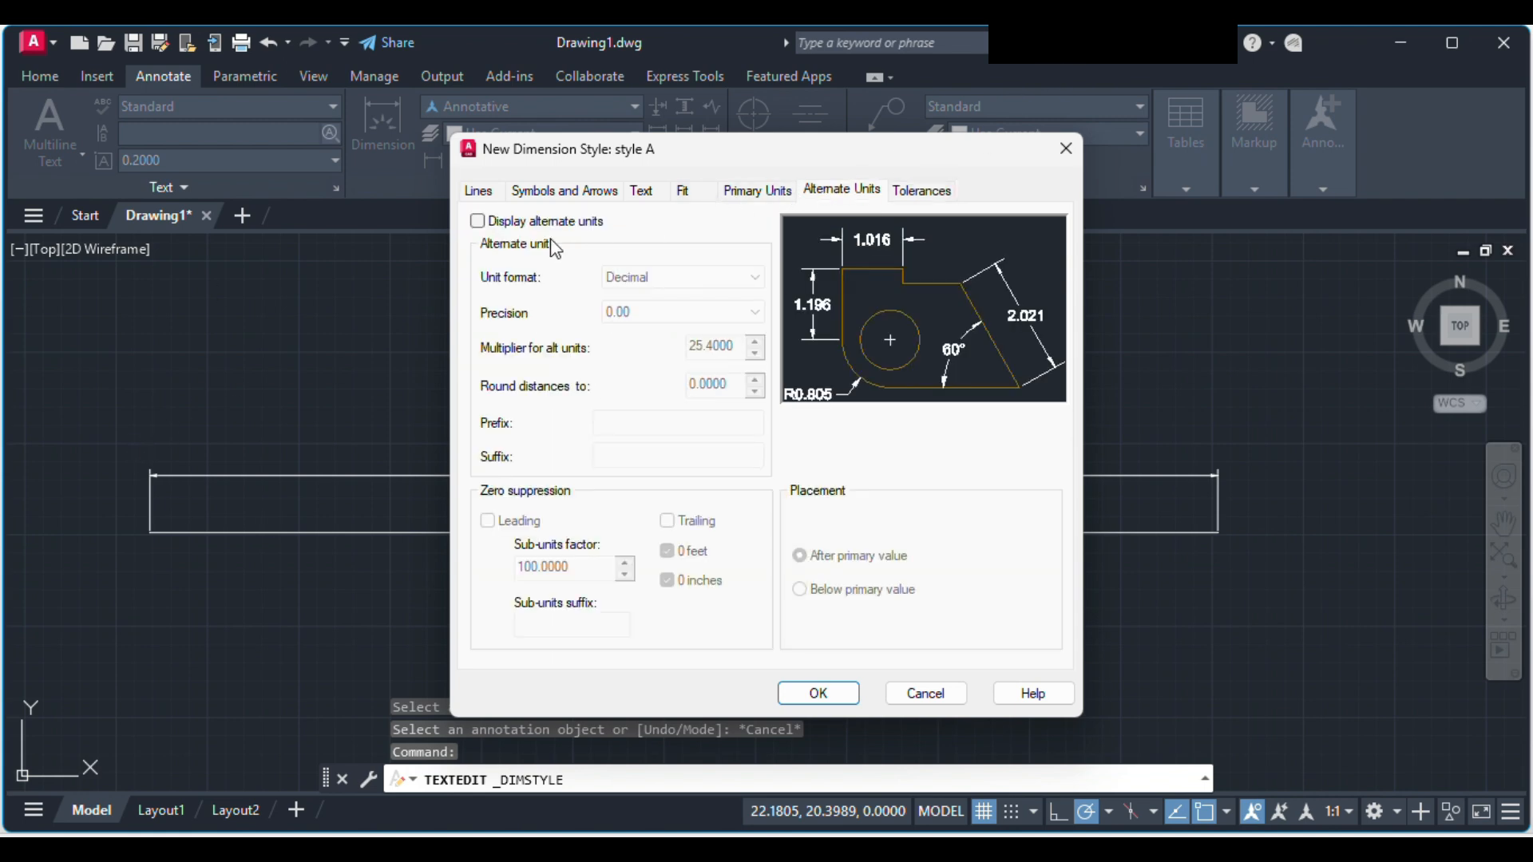
{"action": "left_click", "coordinate": [757, 194]}
{"action": "left_click", "coordinate": [683, 192]}
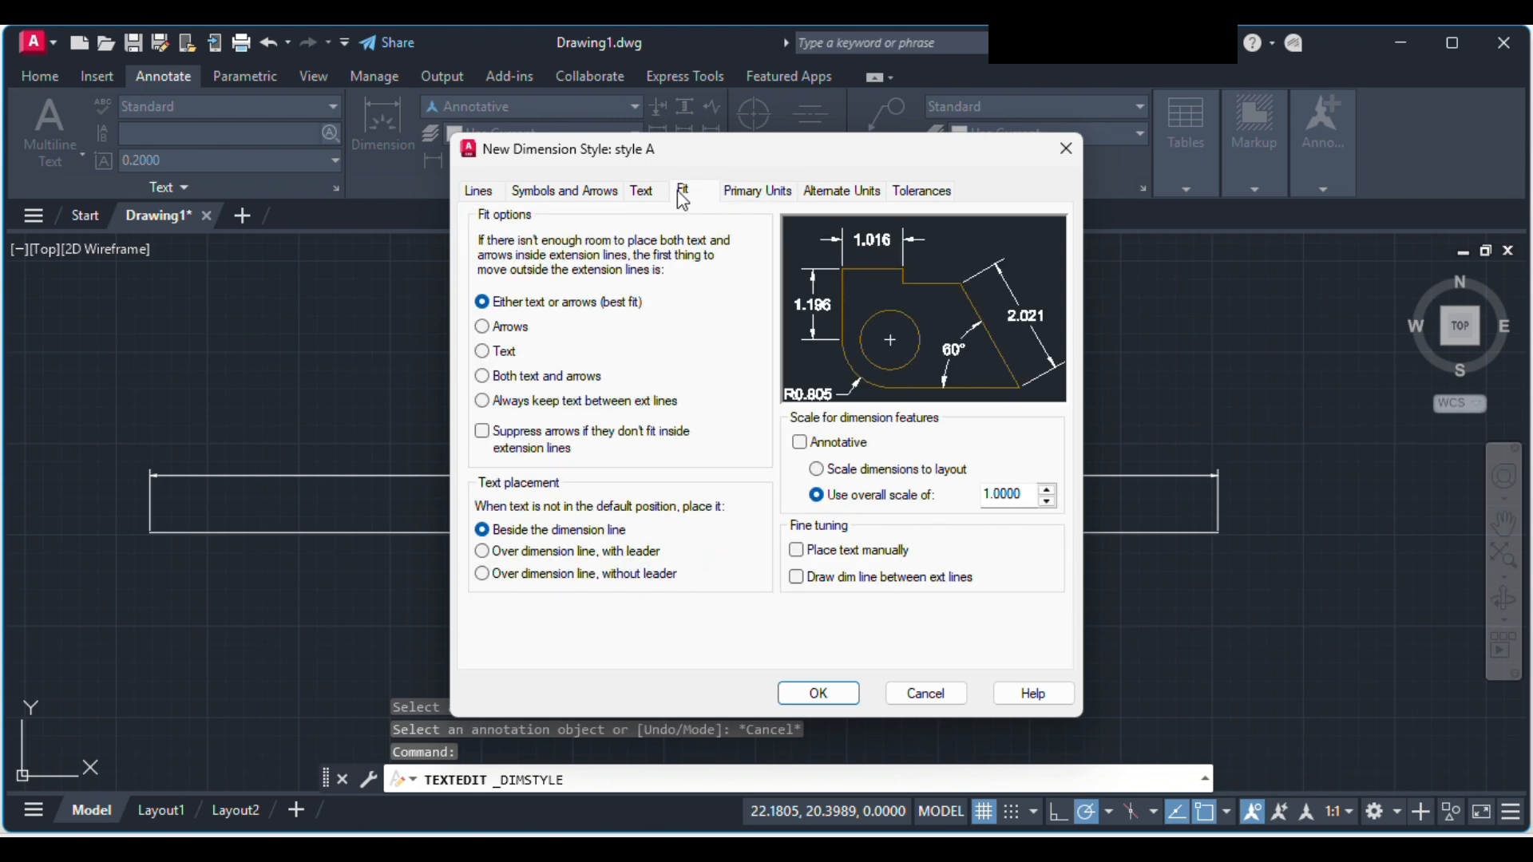
{"action": "left_click", "coordinate": [582, 200]}
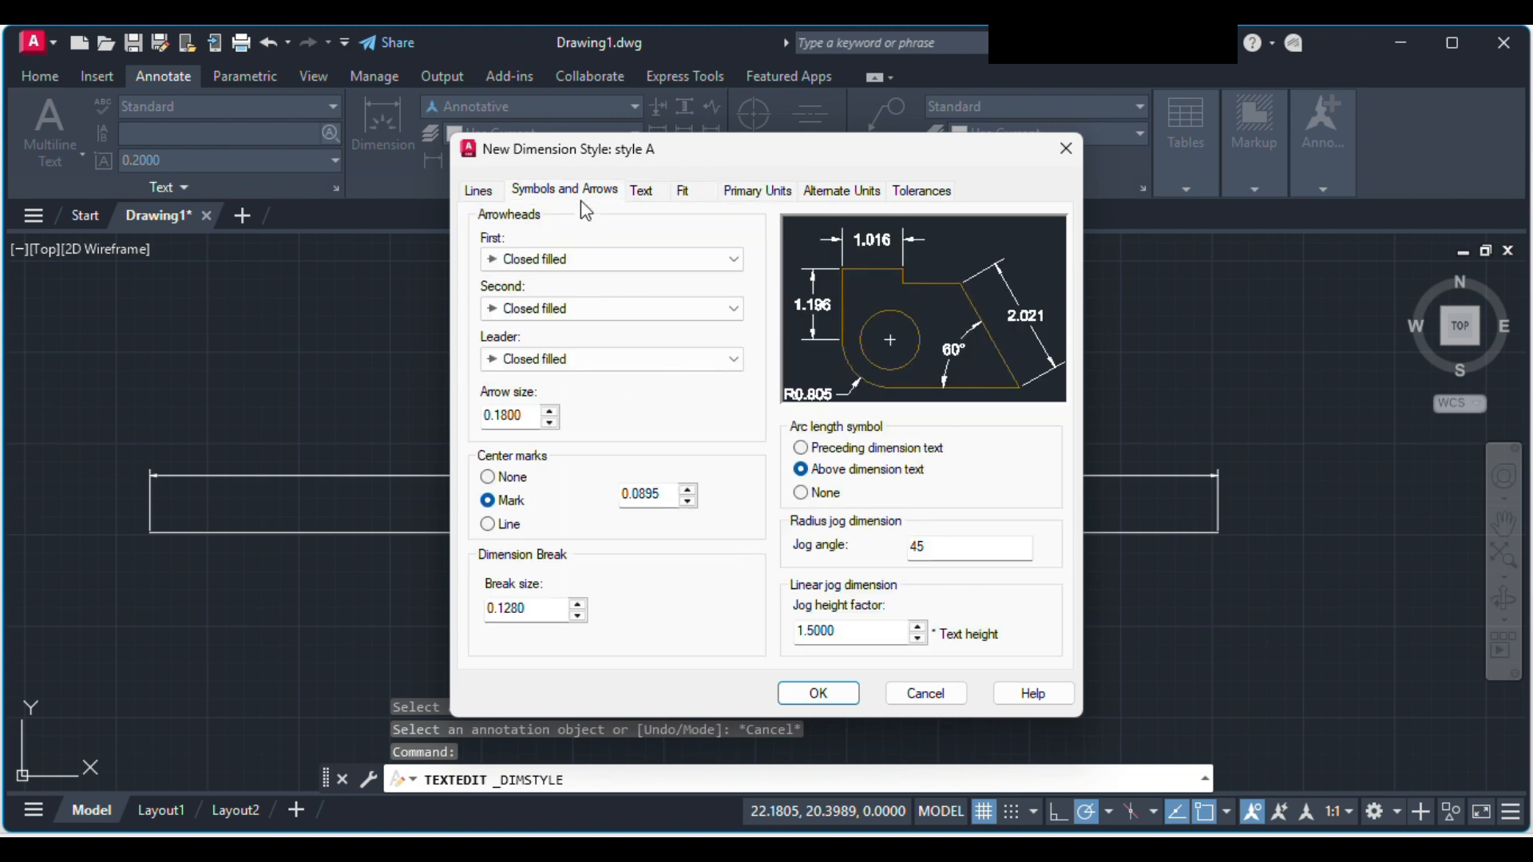
{"action": "left_click", "coordinate": [479, 194]}
{"action": "left_click", "coordinate": [642, 192]}
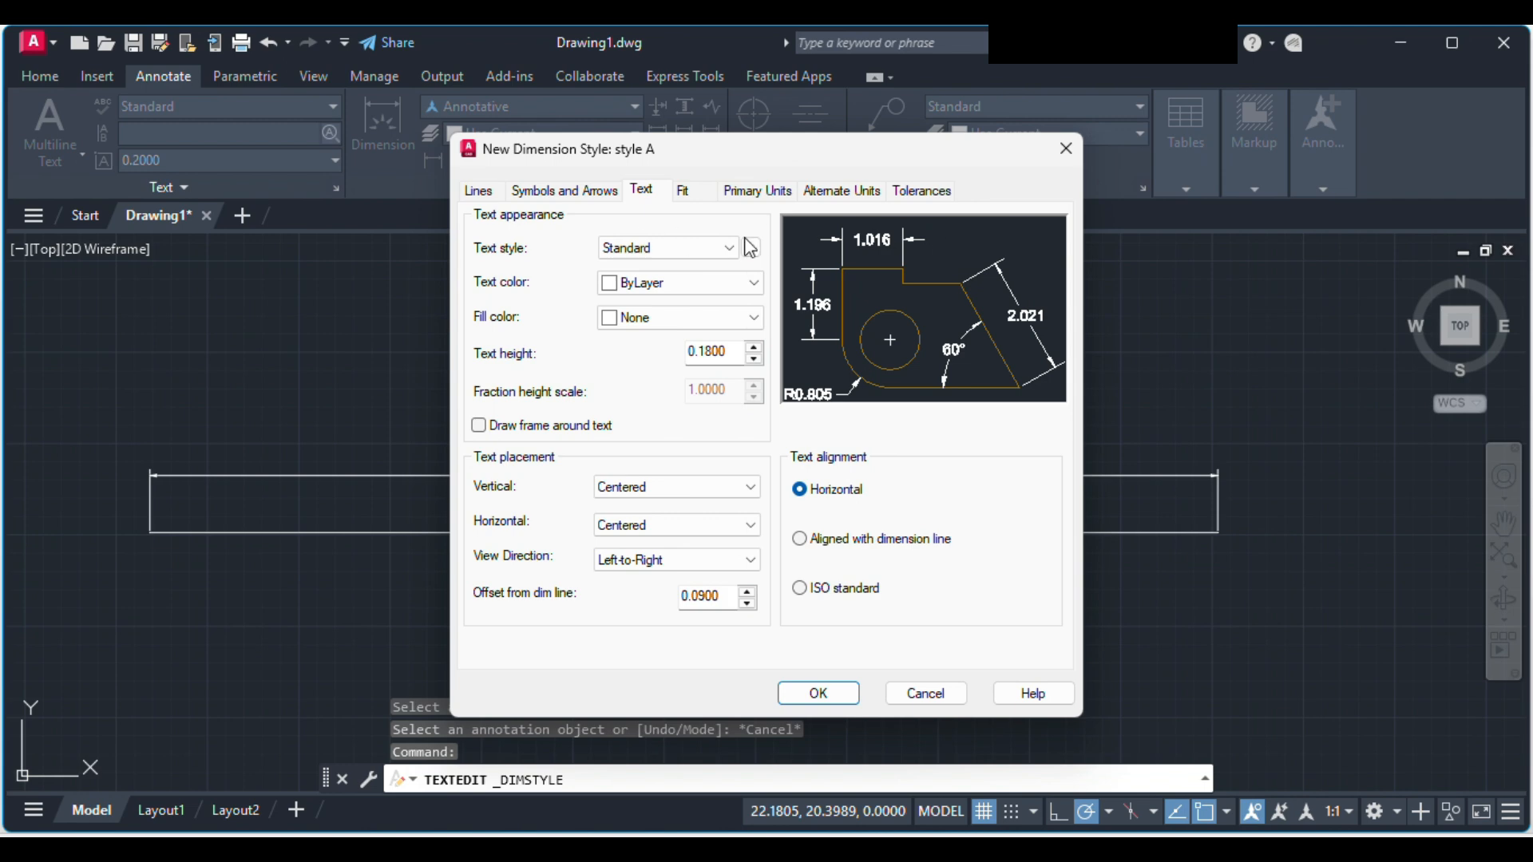
{"action": "left_click", "coordinate": [602, 194]}
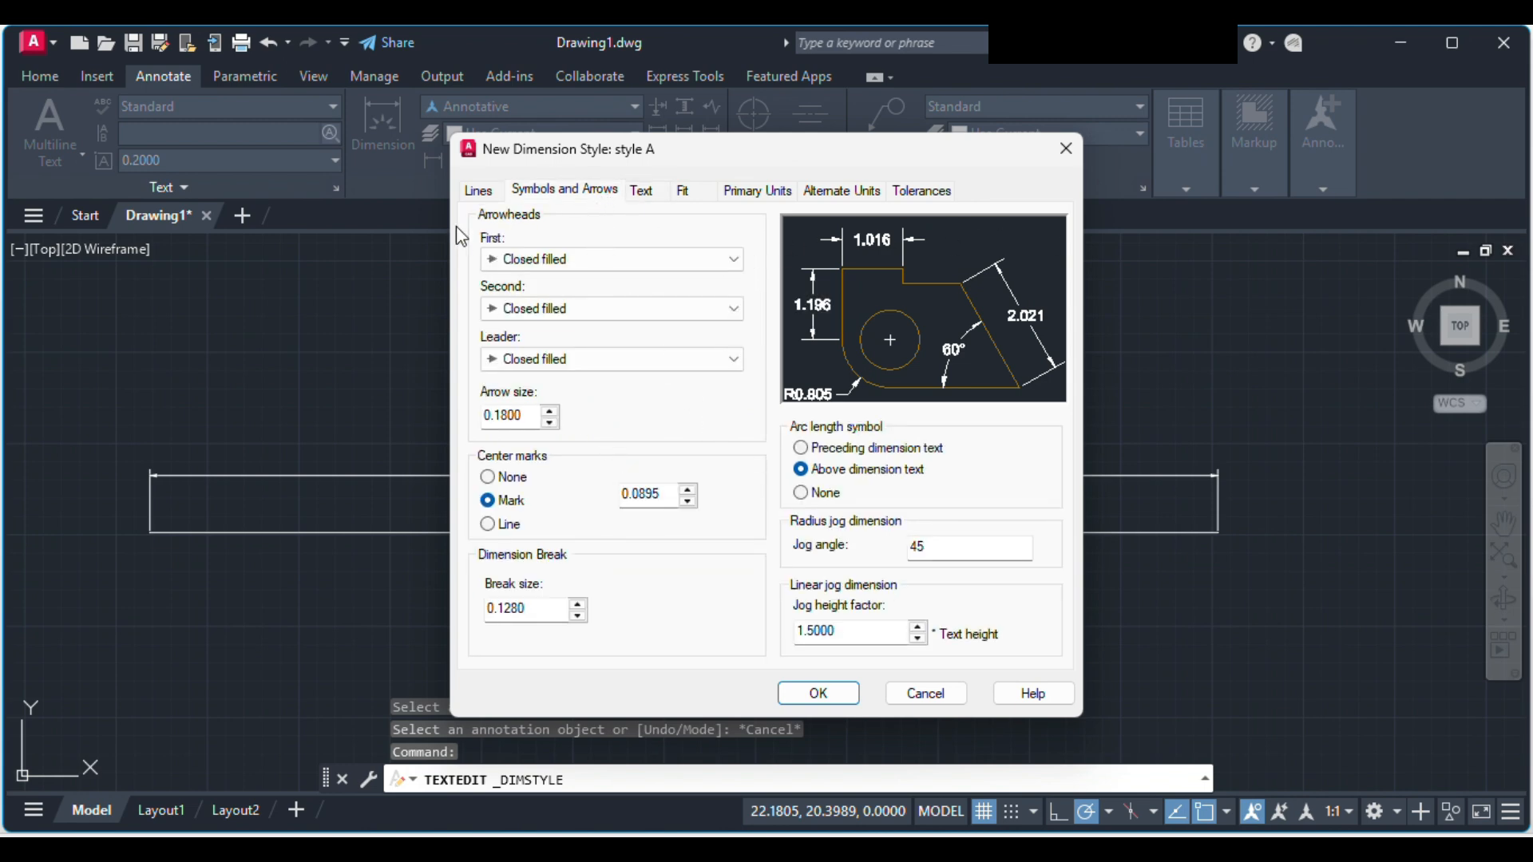
Step: Set the color of style A's dimension lines to Red
{"action": "left_click", "coordinate": [480, 191]}
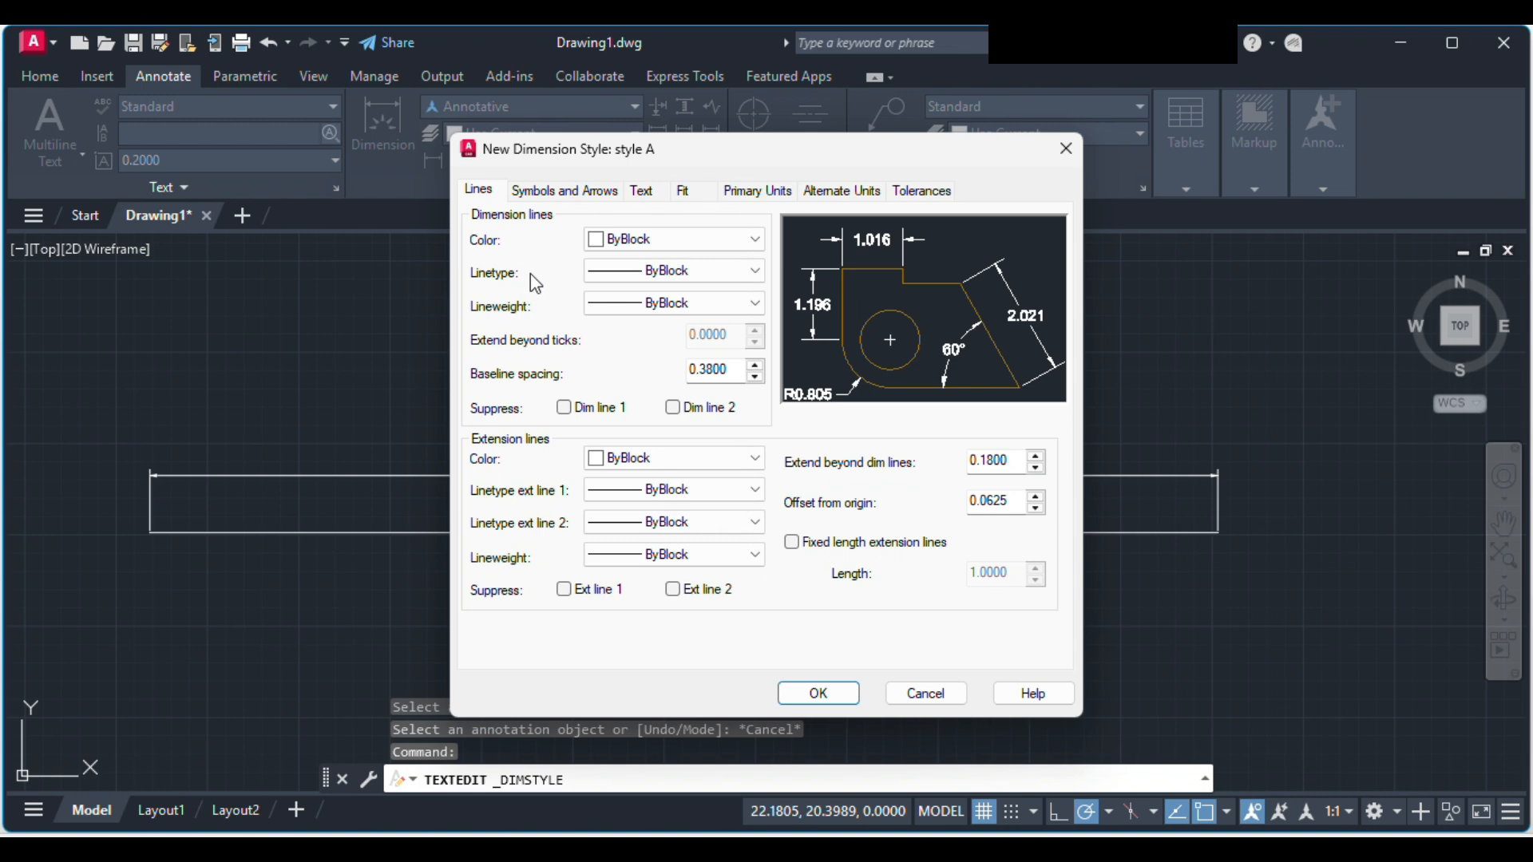
{"action": "left_click", "coordinate": [631, 243]}
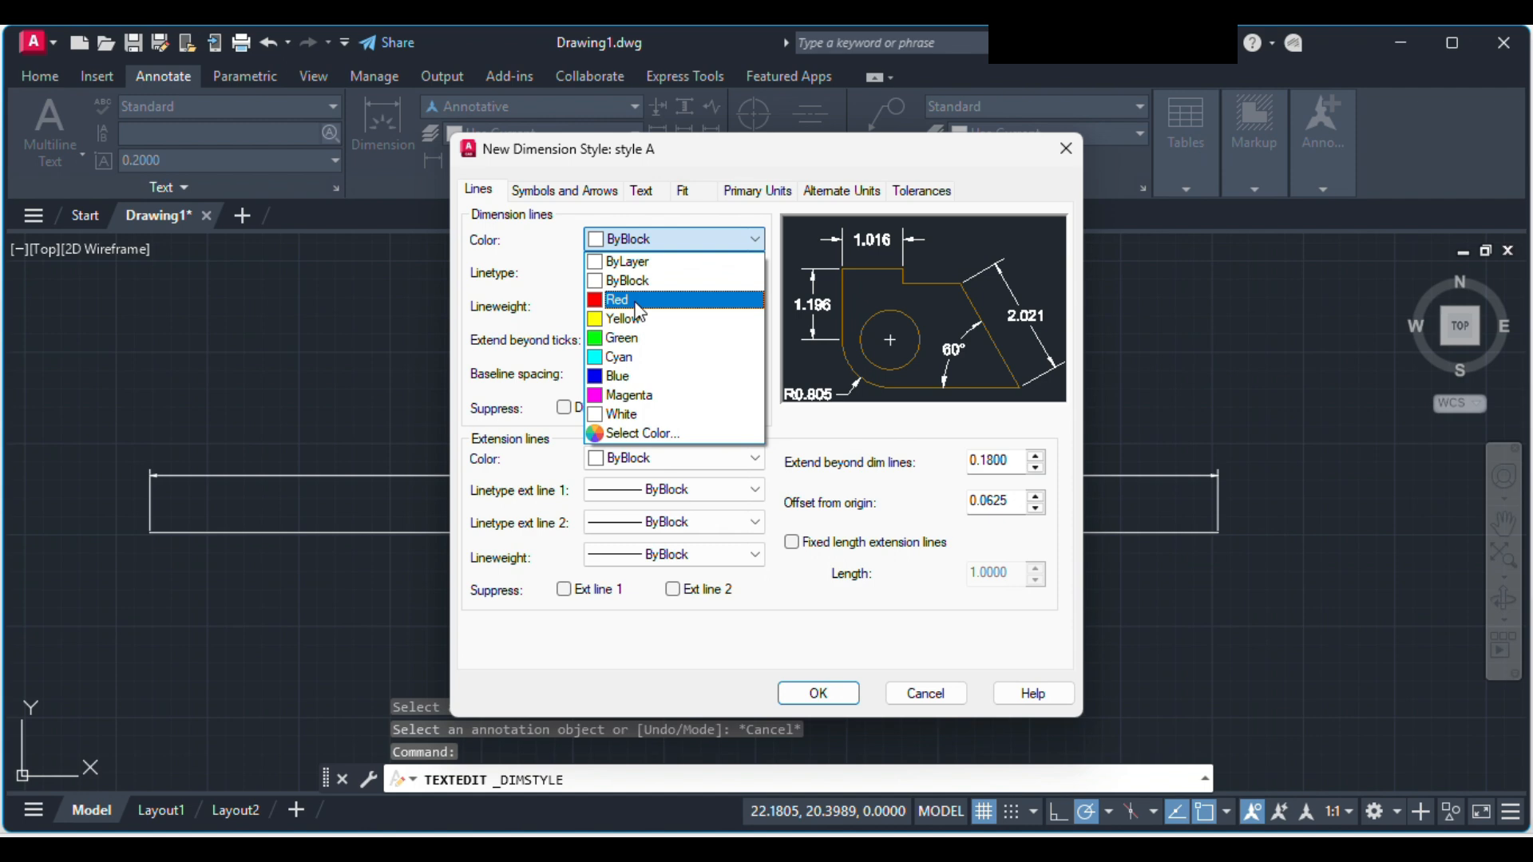
{"action": "left_click", "coordinate": [636, 302]}
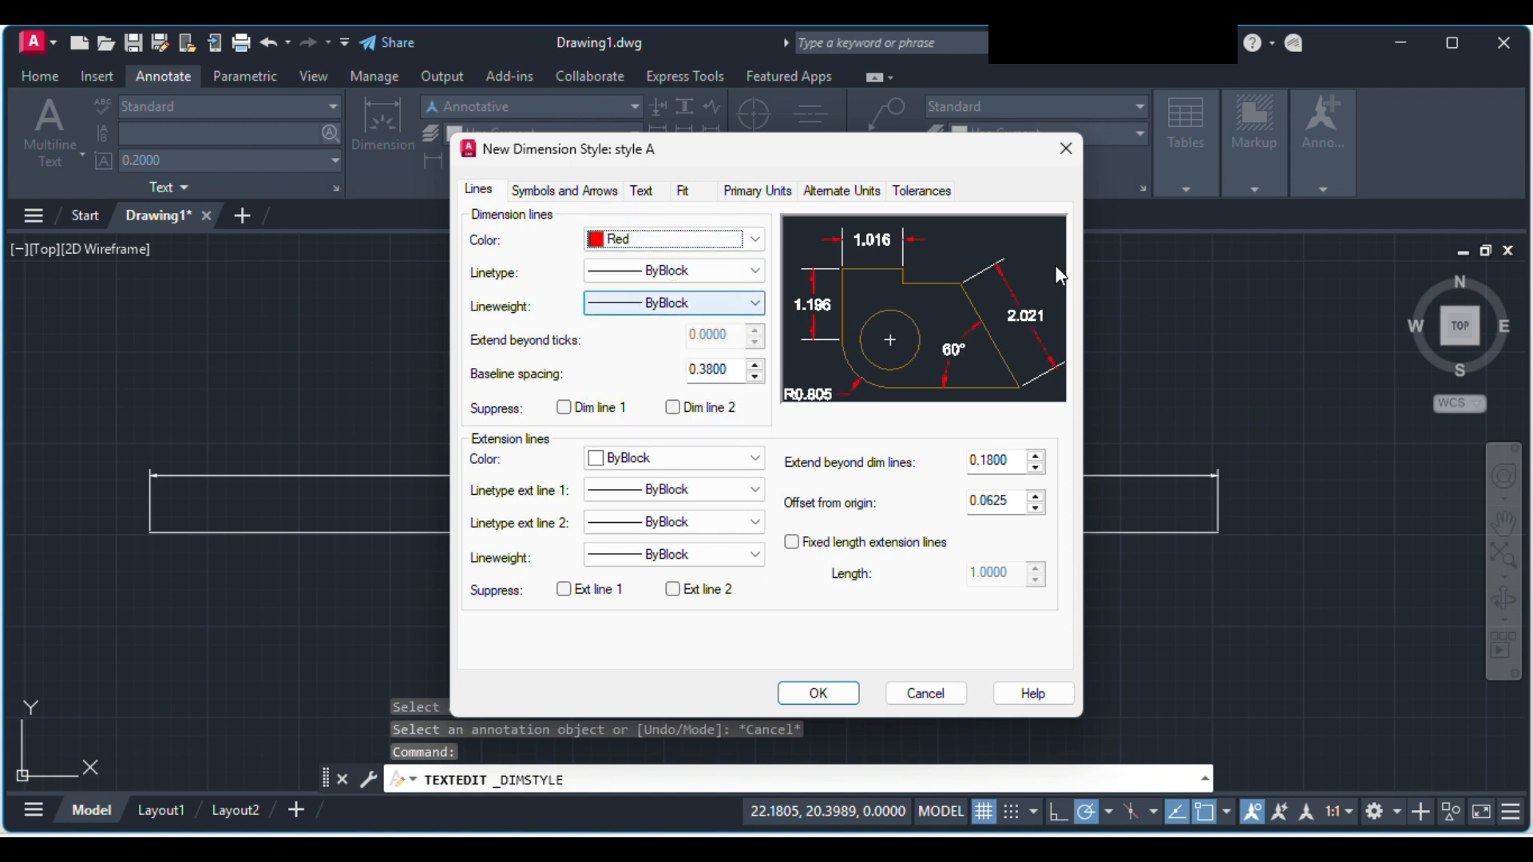
Step: Load the ACAD_ISO02W100 ISO dash linetype and assign it to style A's dimension lines
{"action": "left_click", "coordinate": [687, 273]}
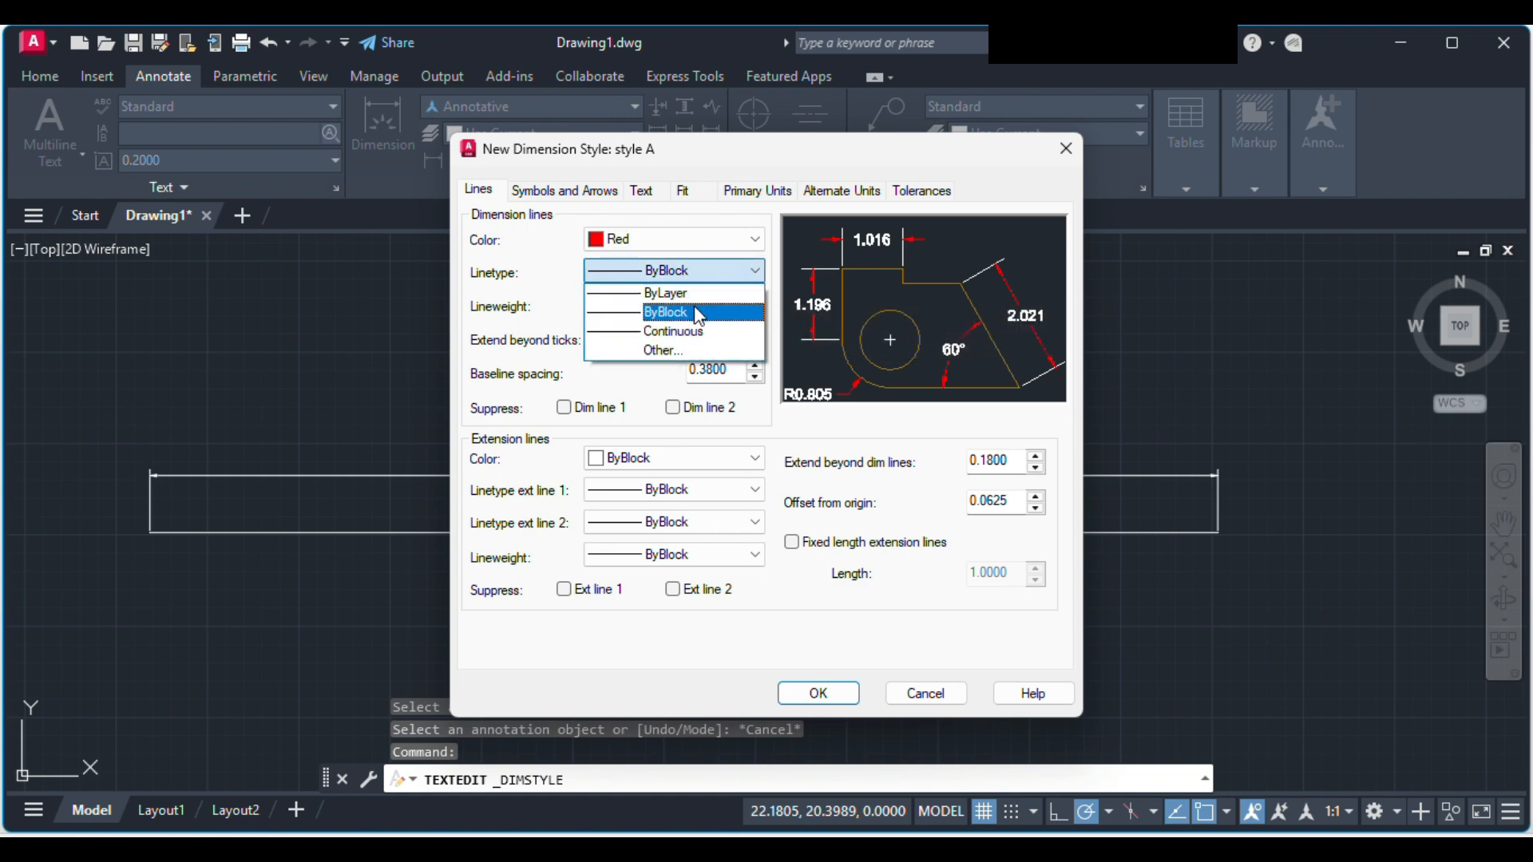
{"action": "left_click", "coordinate": [700, 350]}
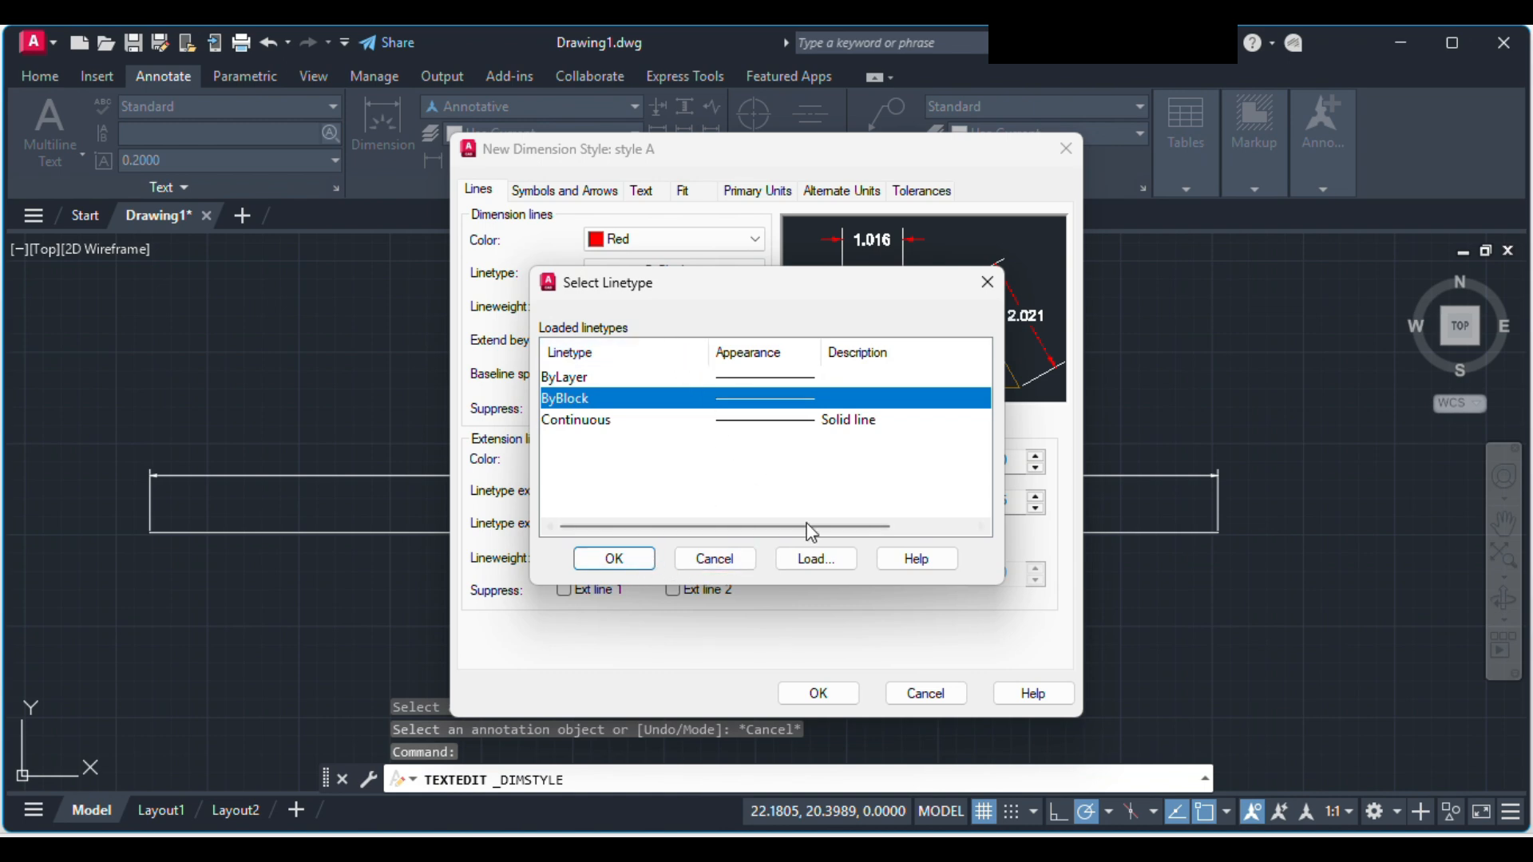
{"action": "left_click", "coordinate": [812, 559]}
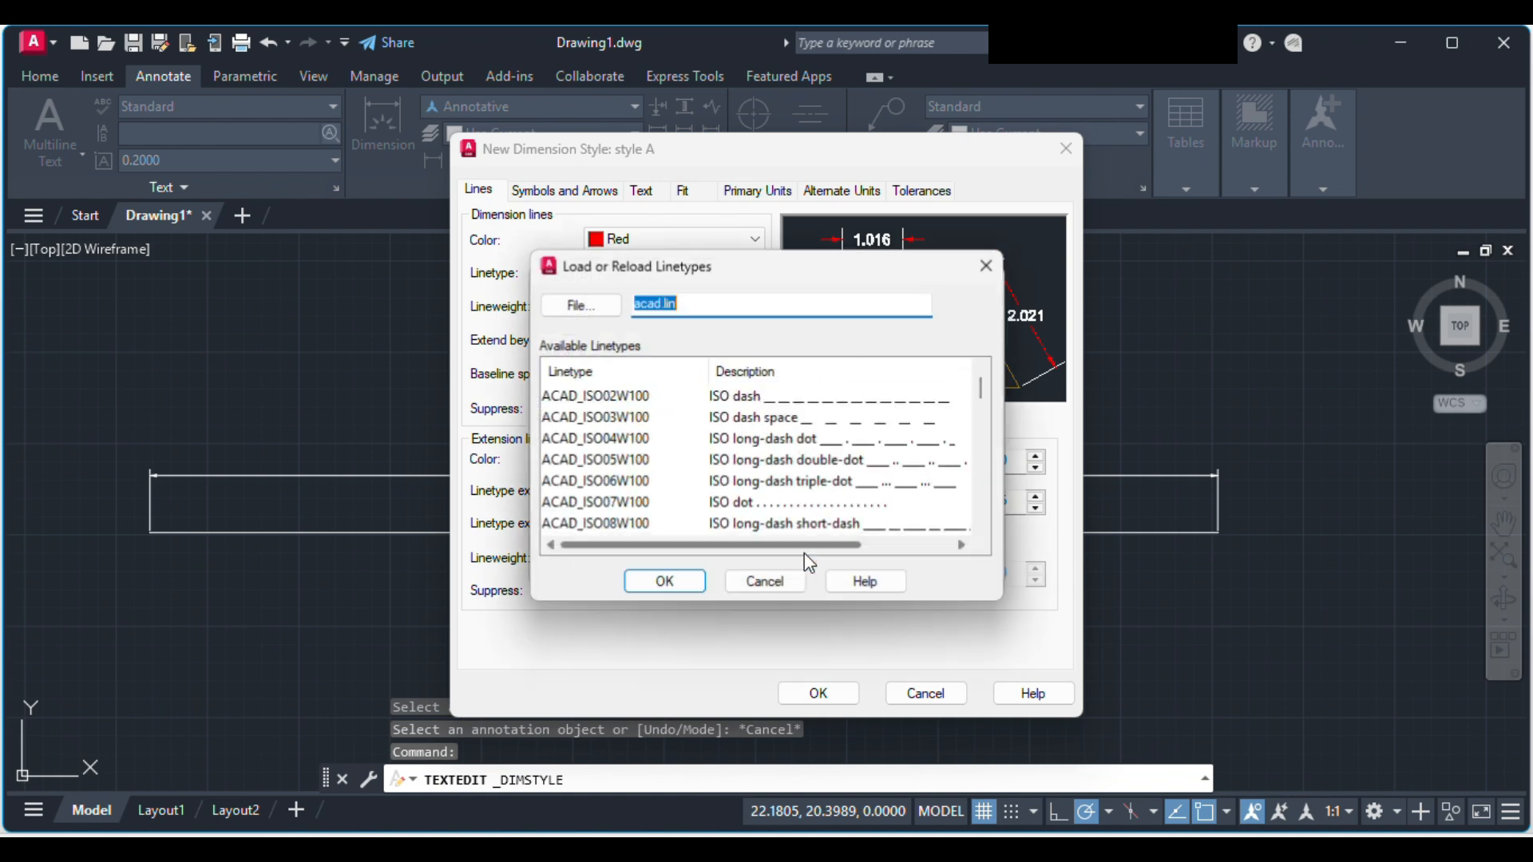
{"action": "left_click", "coordinate": [821, 420]}
{"action": "left_click", "coordinate": [813, 406]}
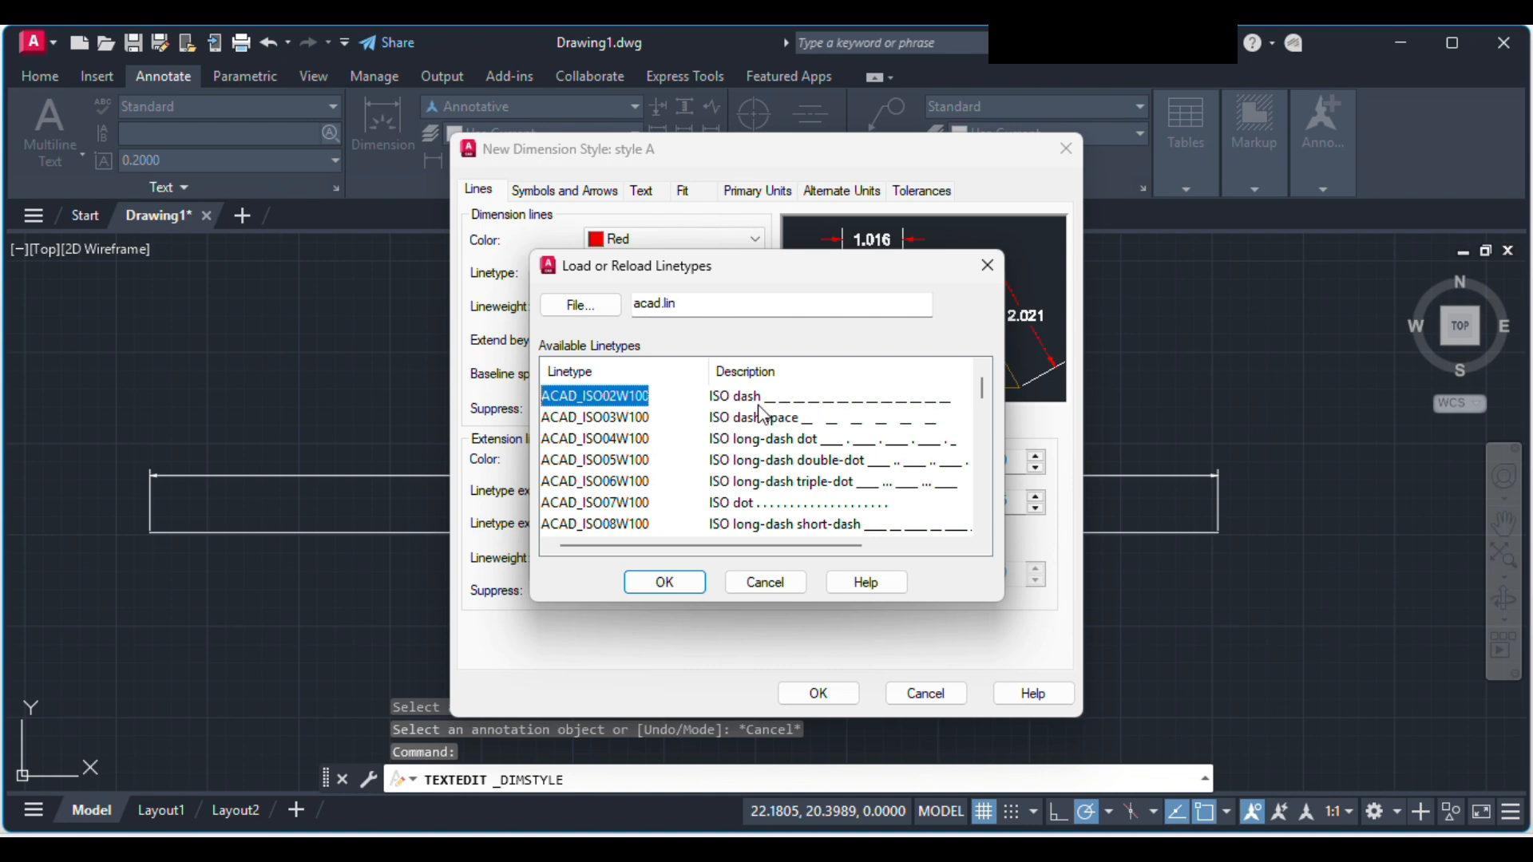
{"action": "left_click", "coordinate": [673, 589]}
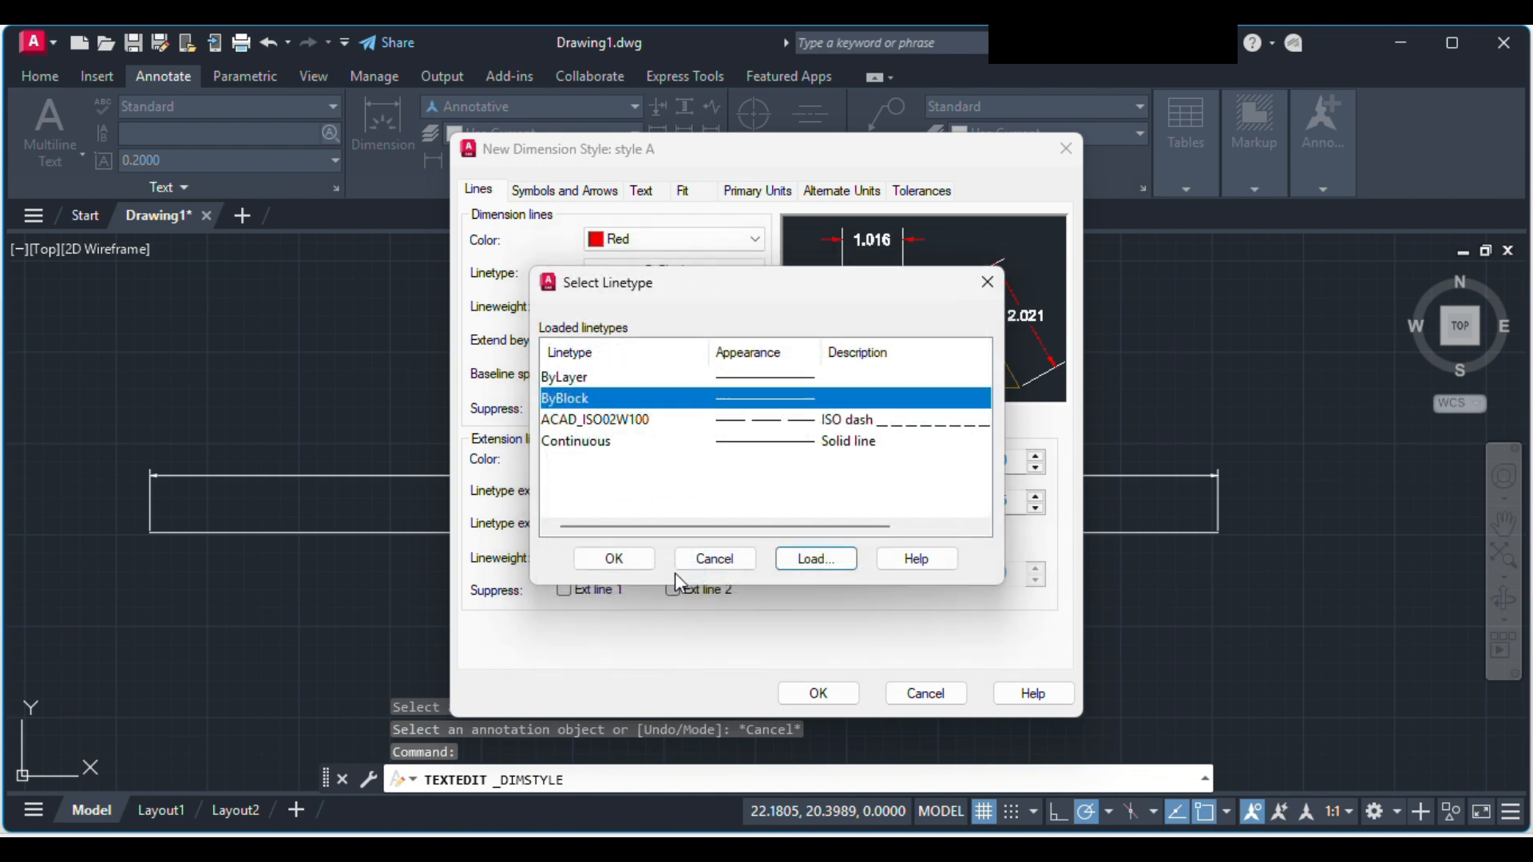
{"action": "left_click", "coordinate": [722, 424]}
{"action": "left_click", "coordinate": [622, 563]}
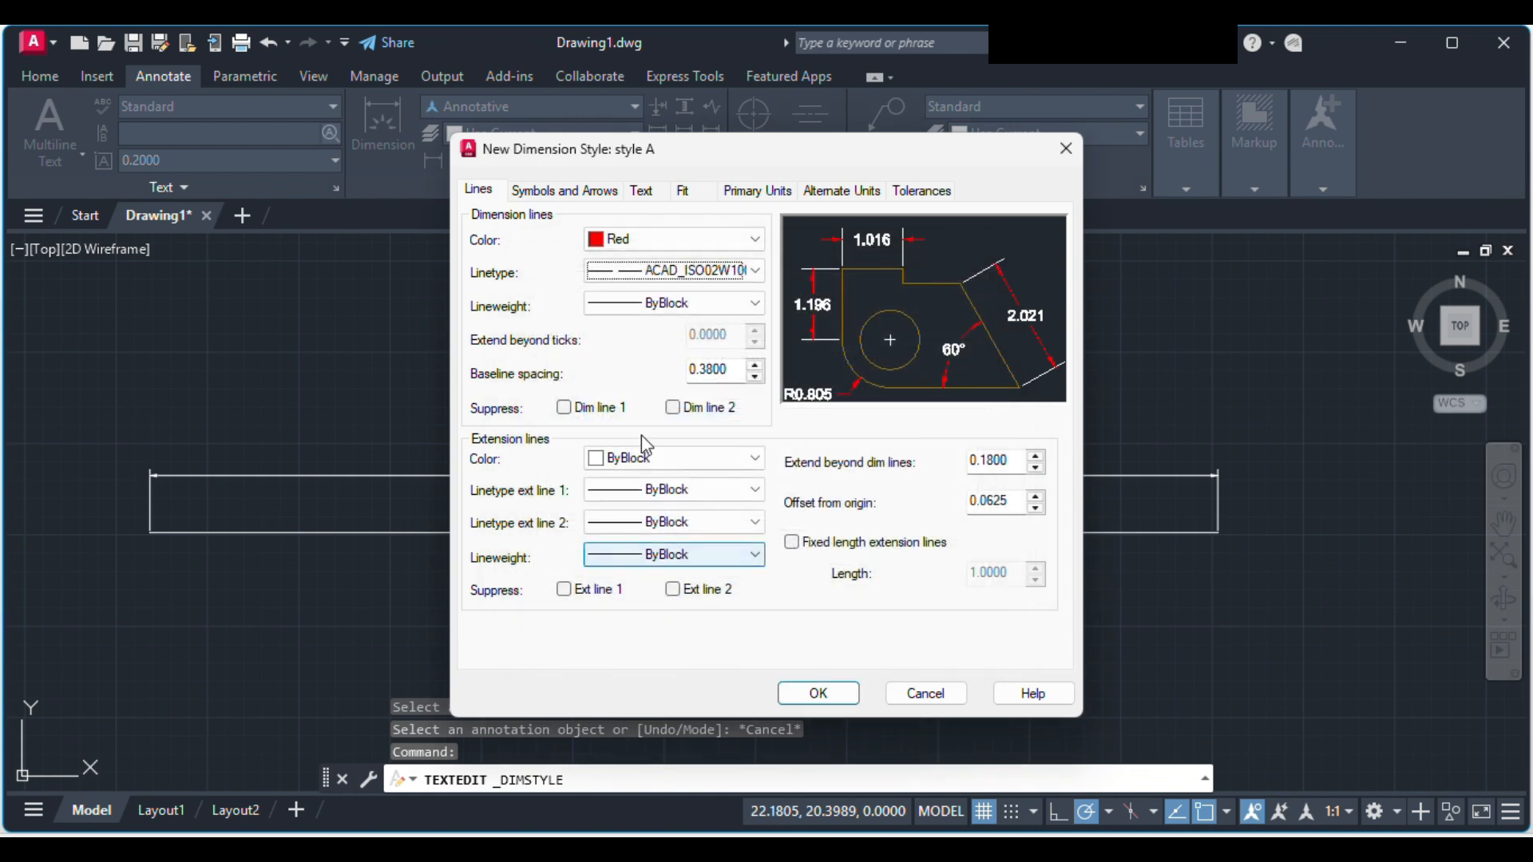
{"action": "left_click", "coordinate": [671, 272]}
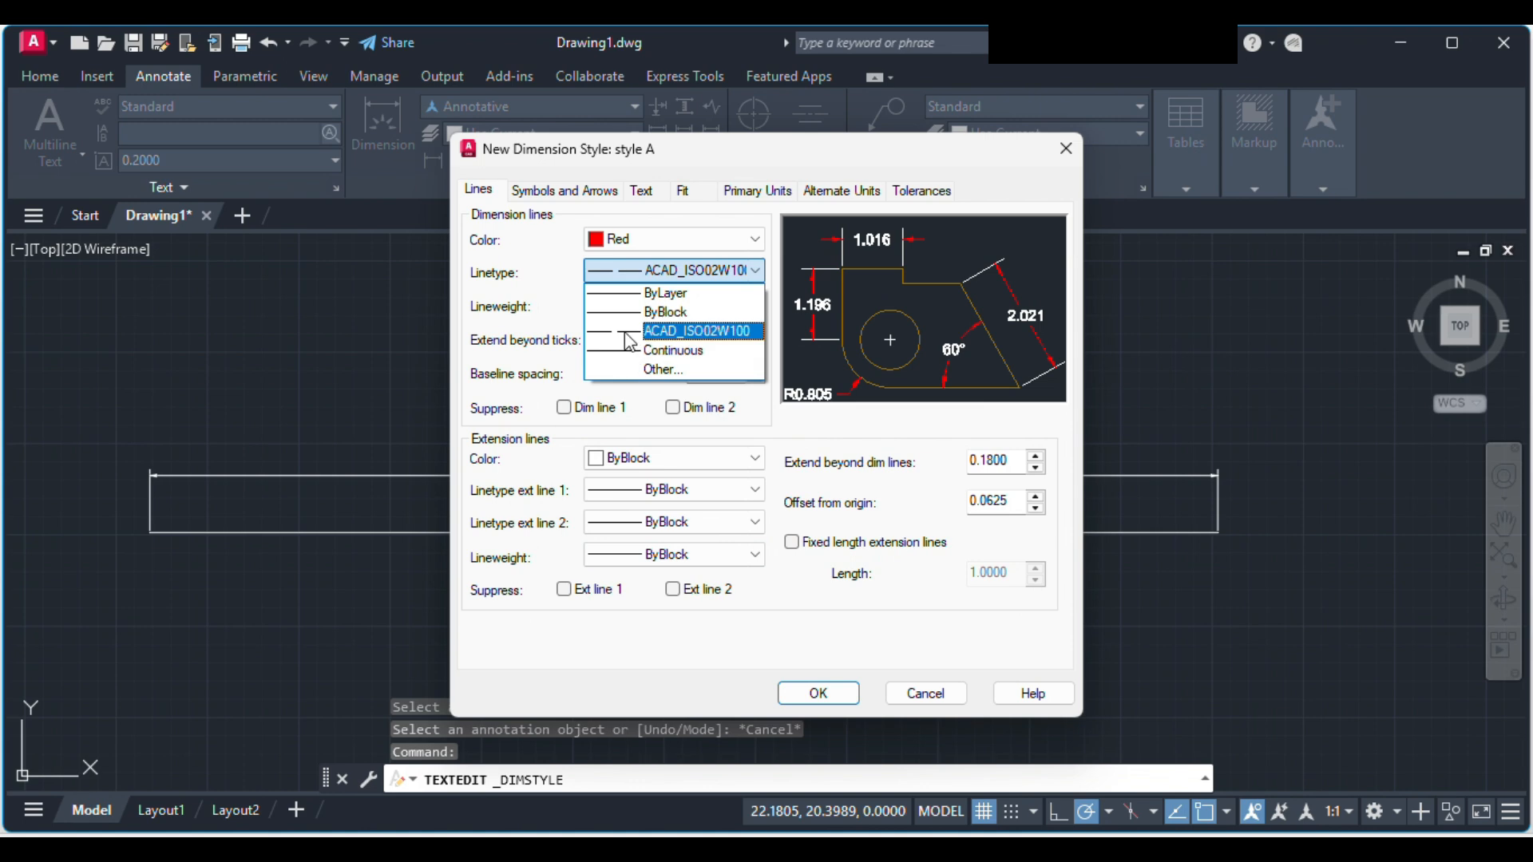
{"action": "left_click", "coordinate": [678, 330]}
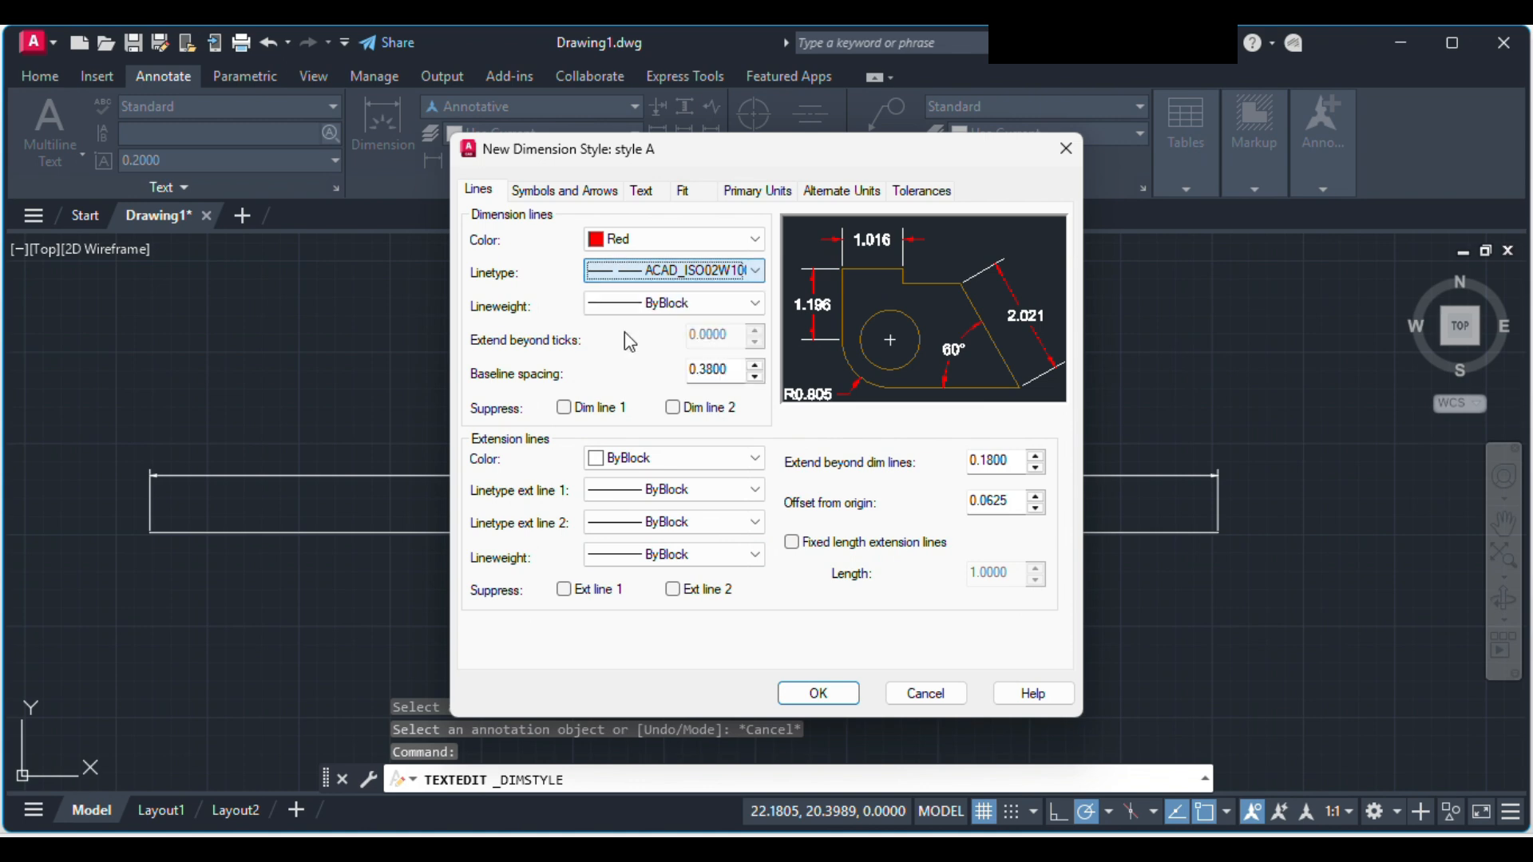
{"action": "left_click", "coordinate": [670, 305]}
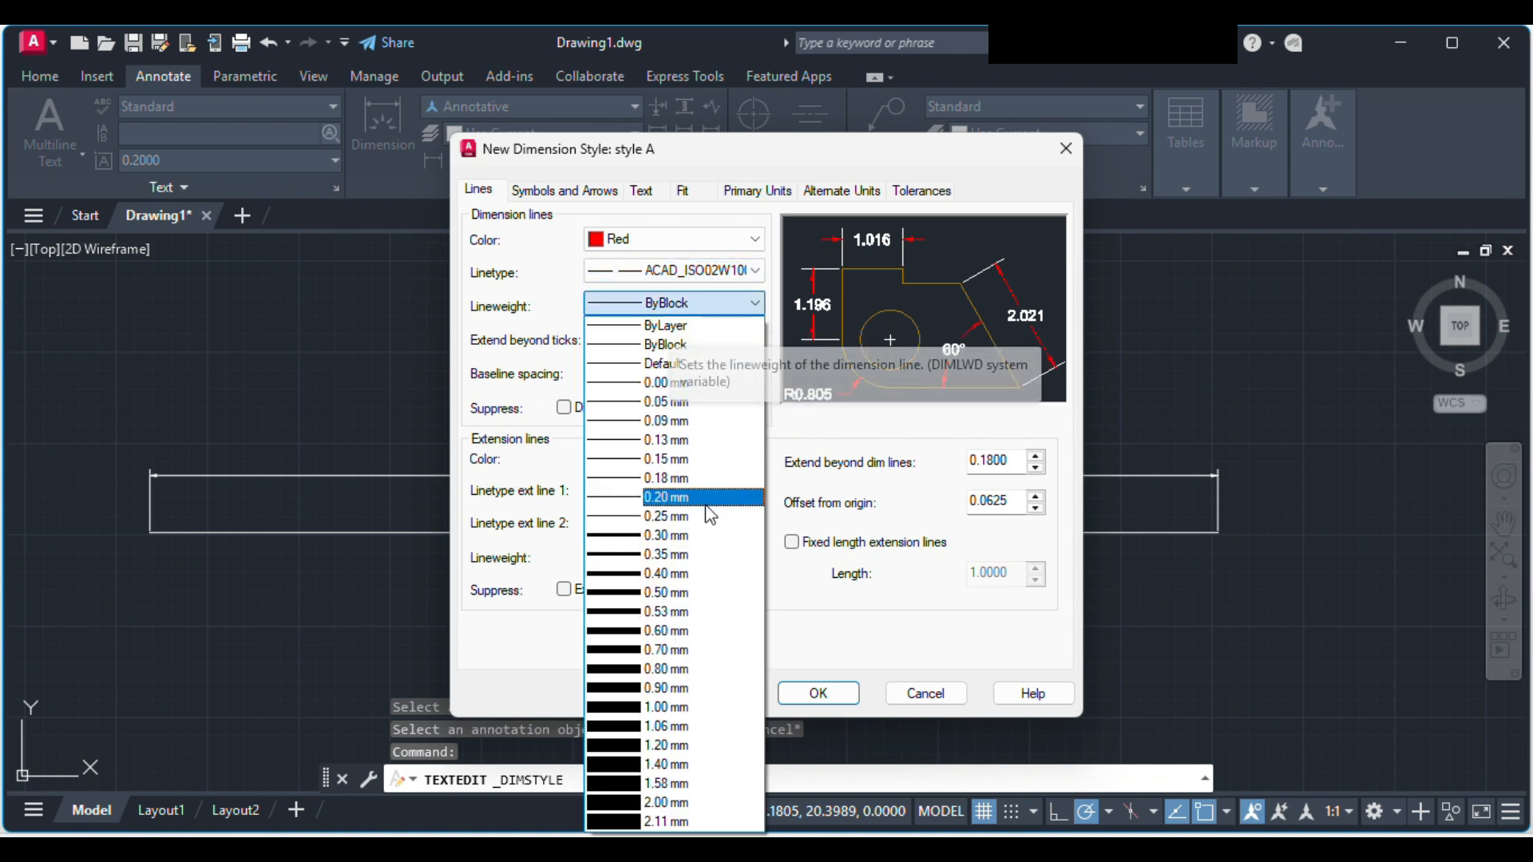
{"action": "left_click", "coordinate": [721, 305]}
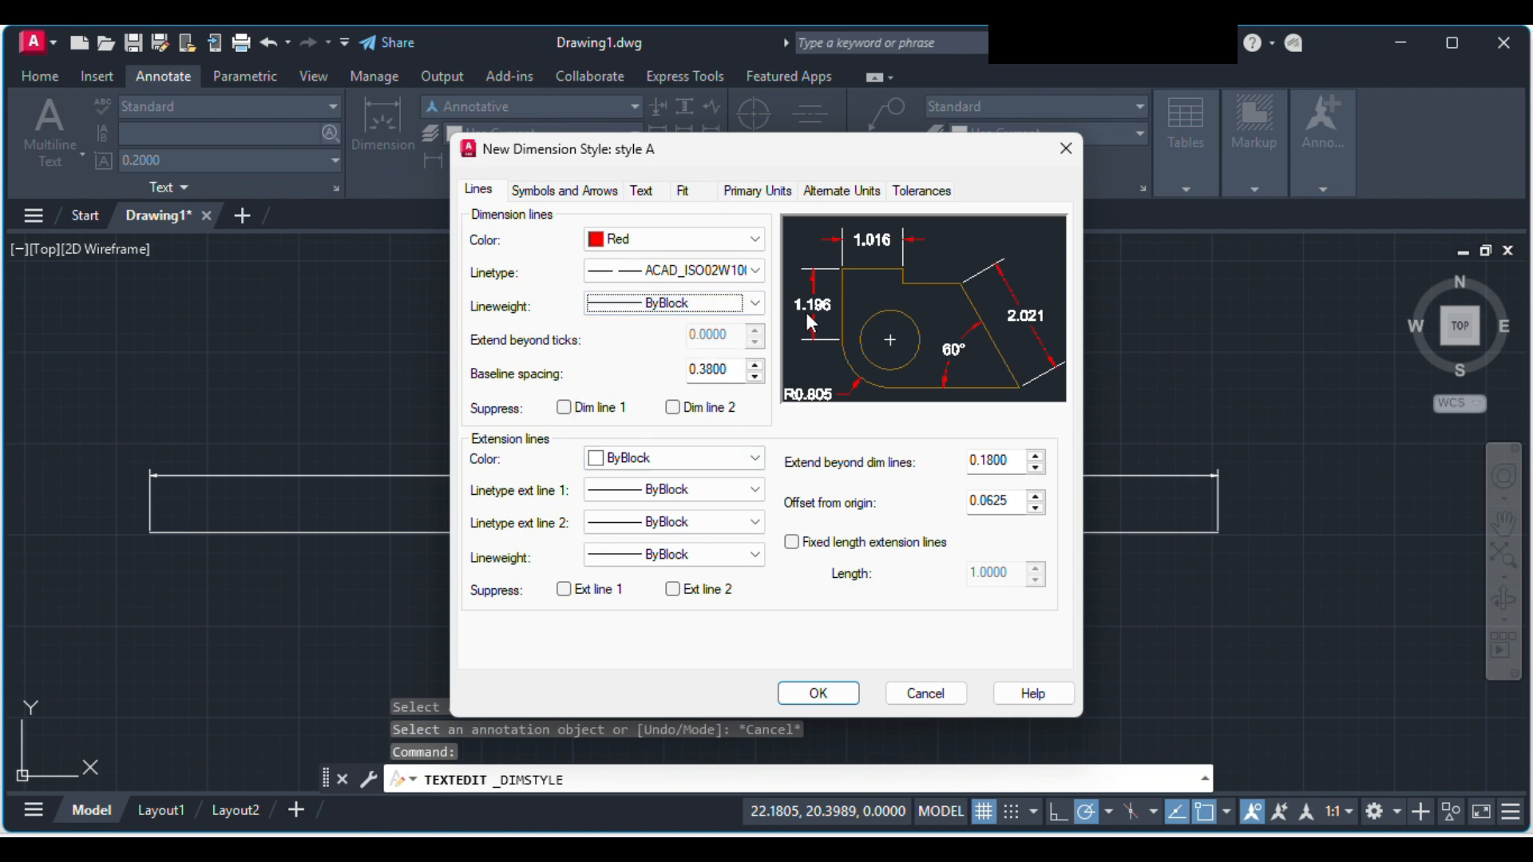
Step: Try Yellow for style A's extension lines, settling on Green as their color
{"action": "left_click", "coordinate": [684, 467]}
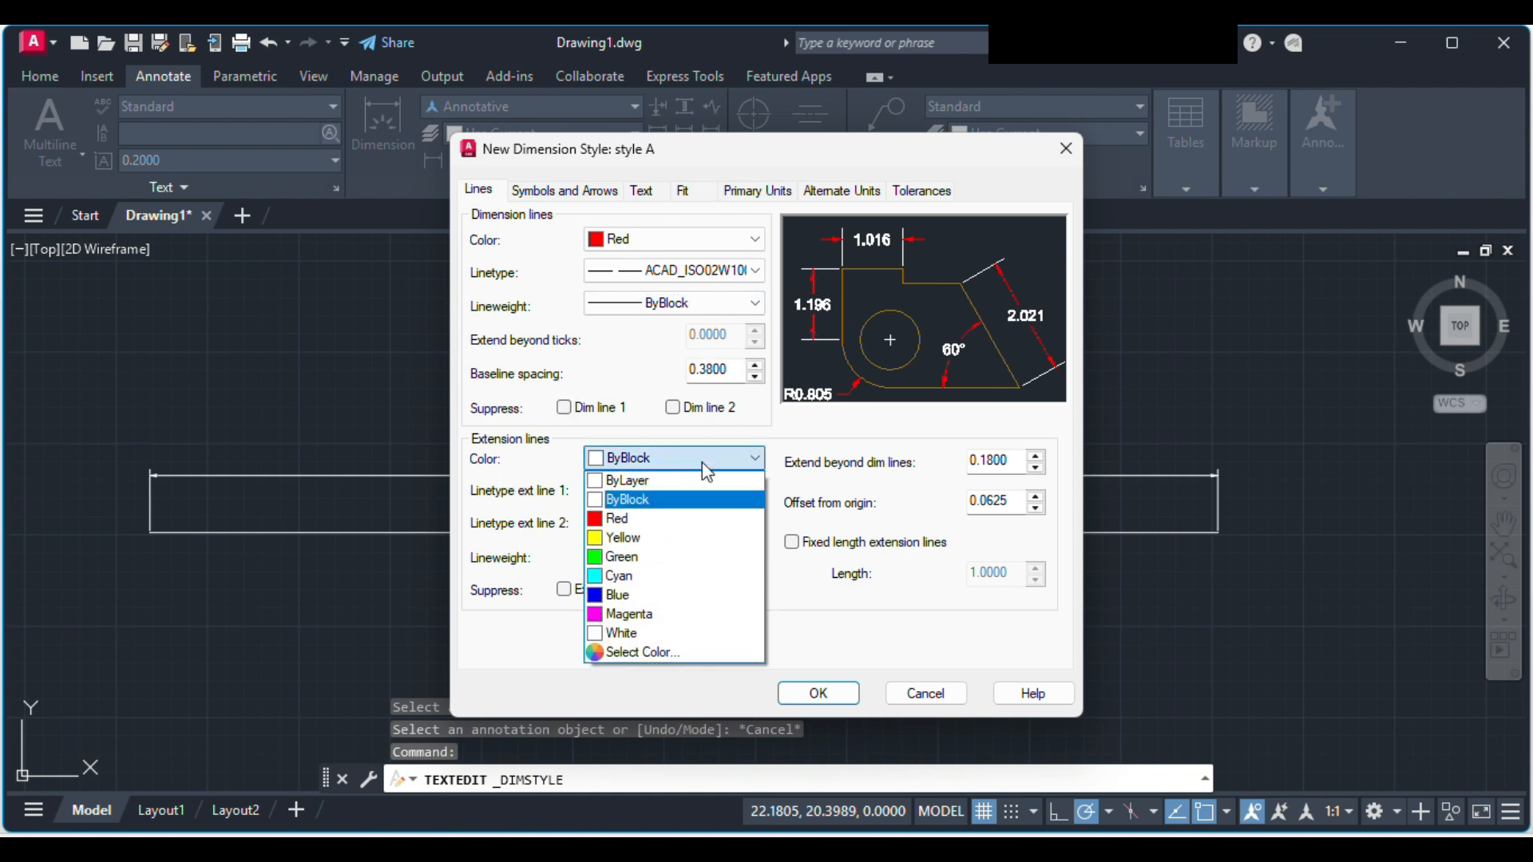
{"action": "left_click", "coordinate": [644, 540]}
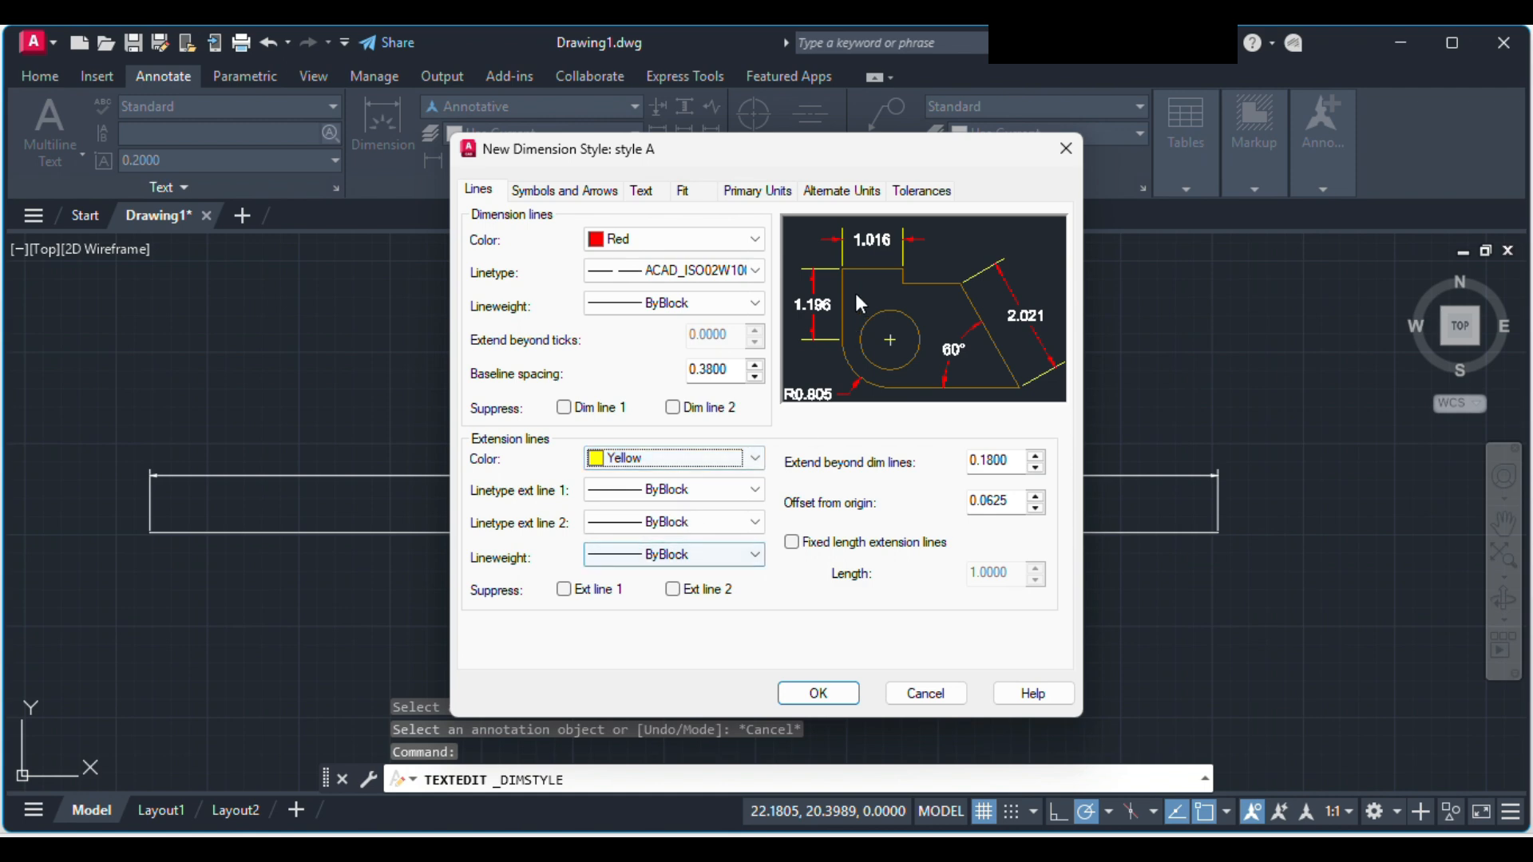
{"action": "left_click", "coordinate": [735, 460]}
{"action": "left_click", "coordinate": [695, 558]}
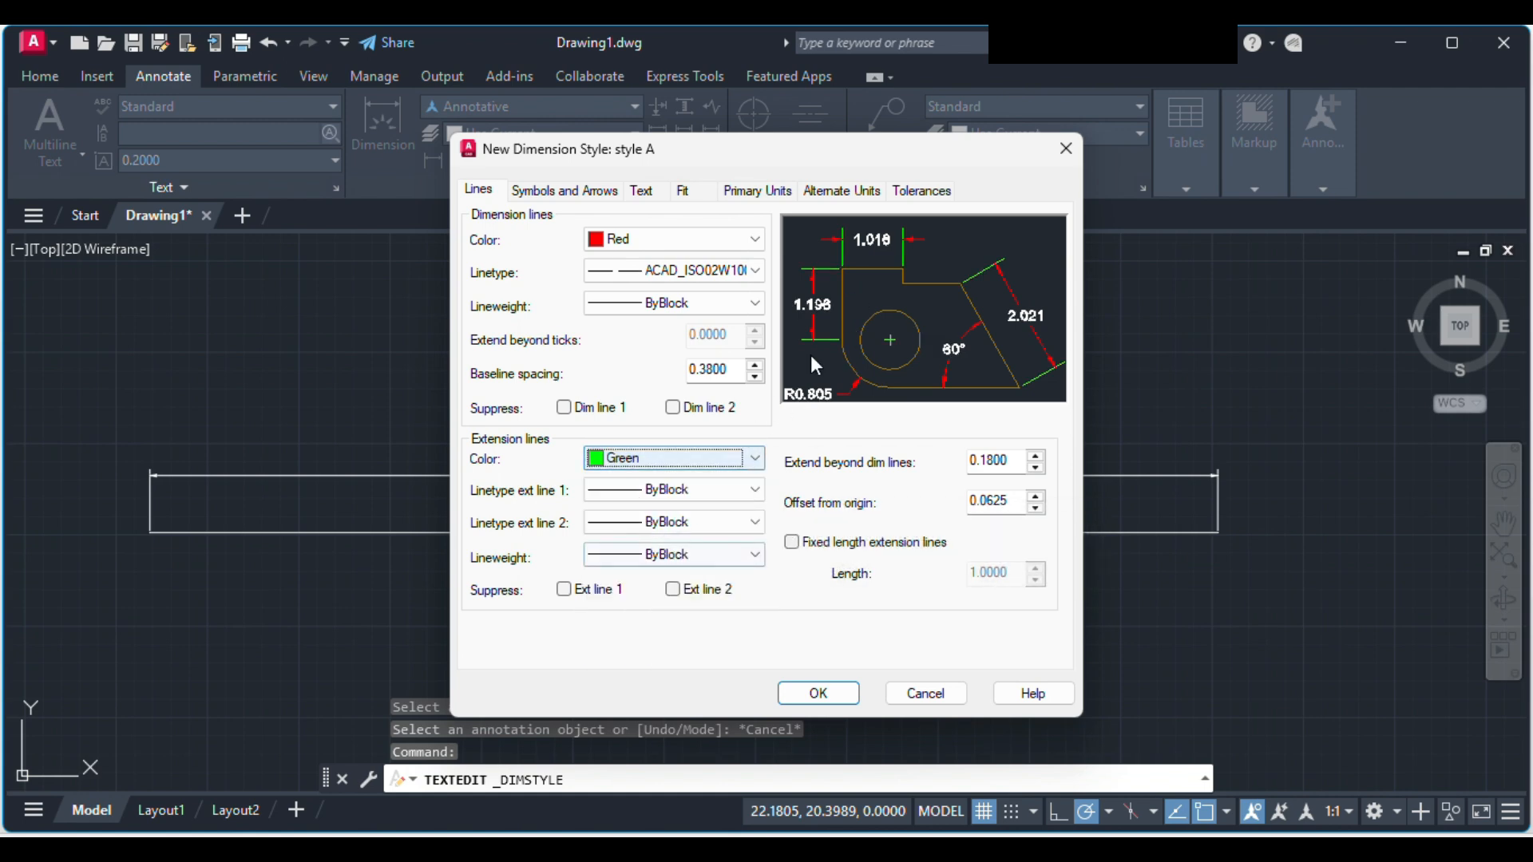
{"action": "left_click", "coordinate": [725, 490]}
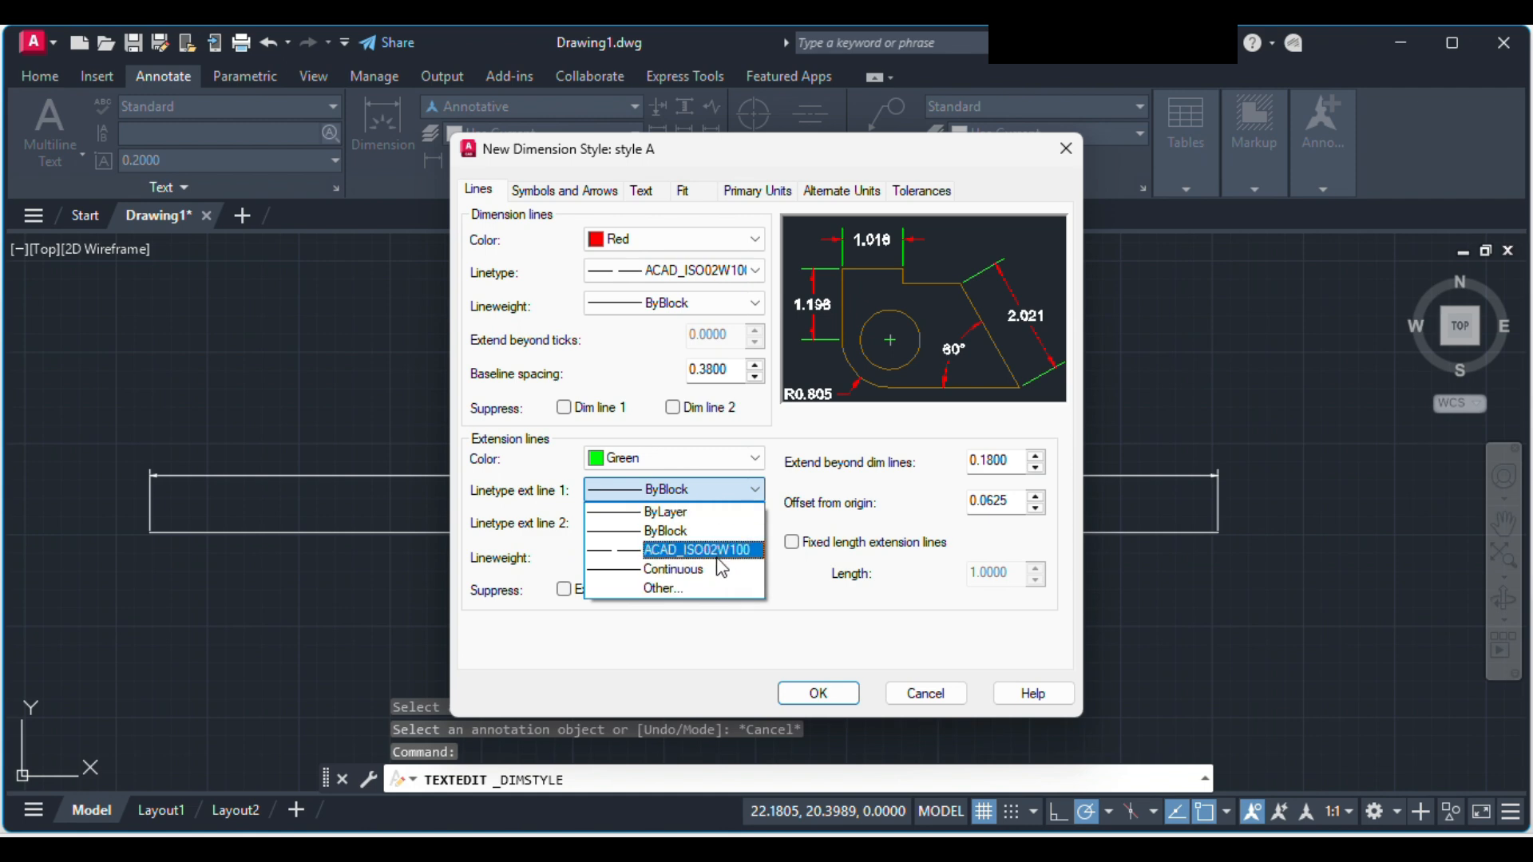
{"action": "left_click", "coordinate": [721, 494]}
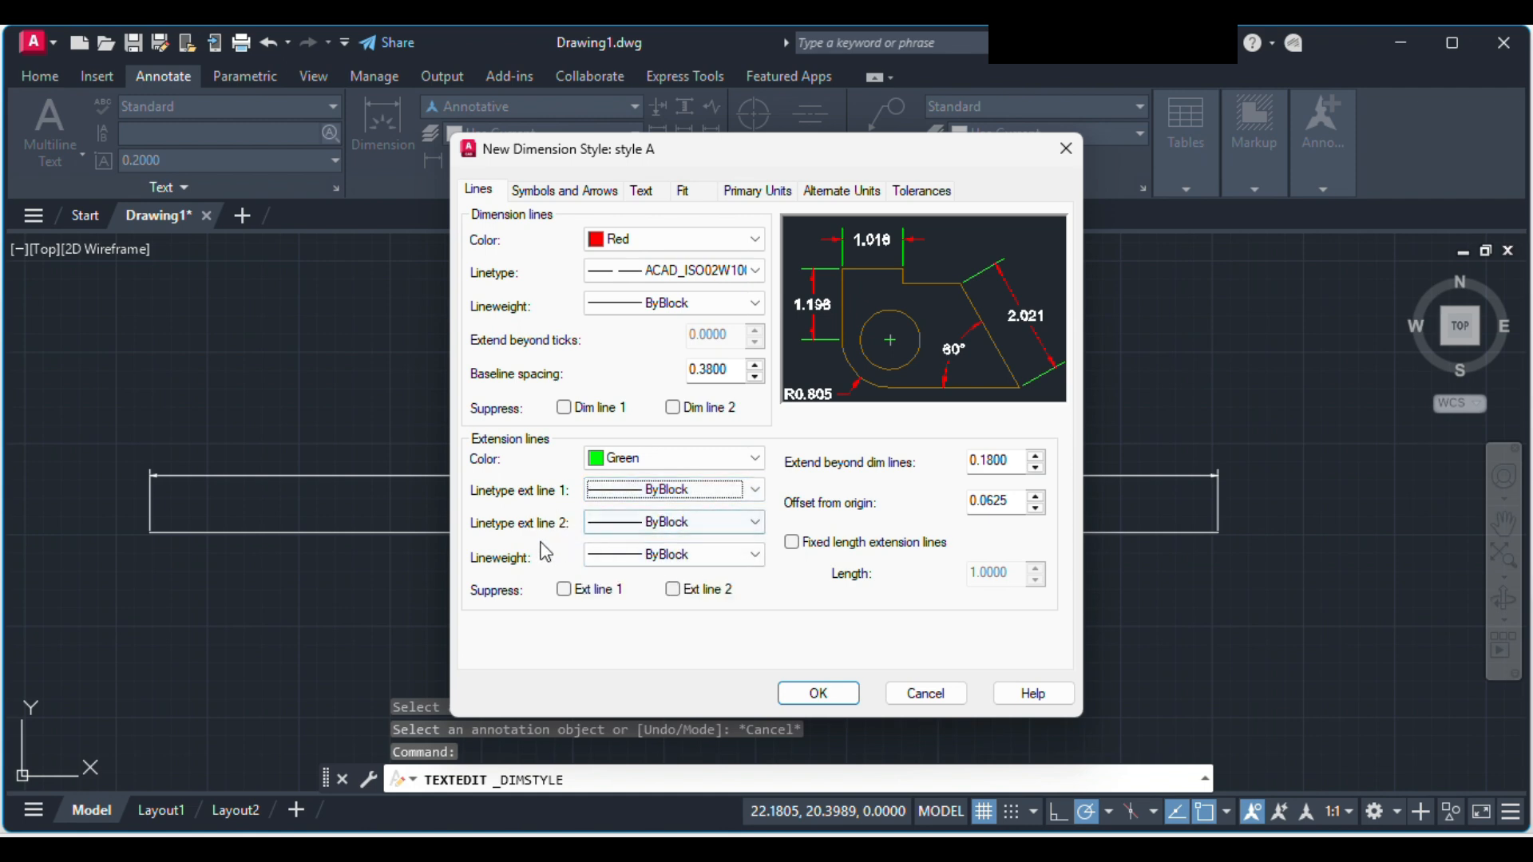
{"action": "left_click", "coordinate": [653, 522]}
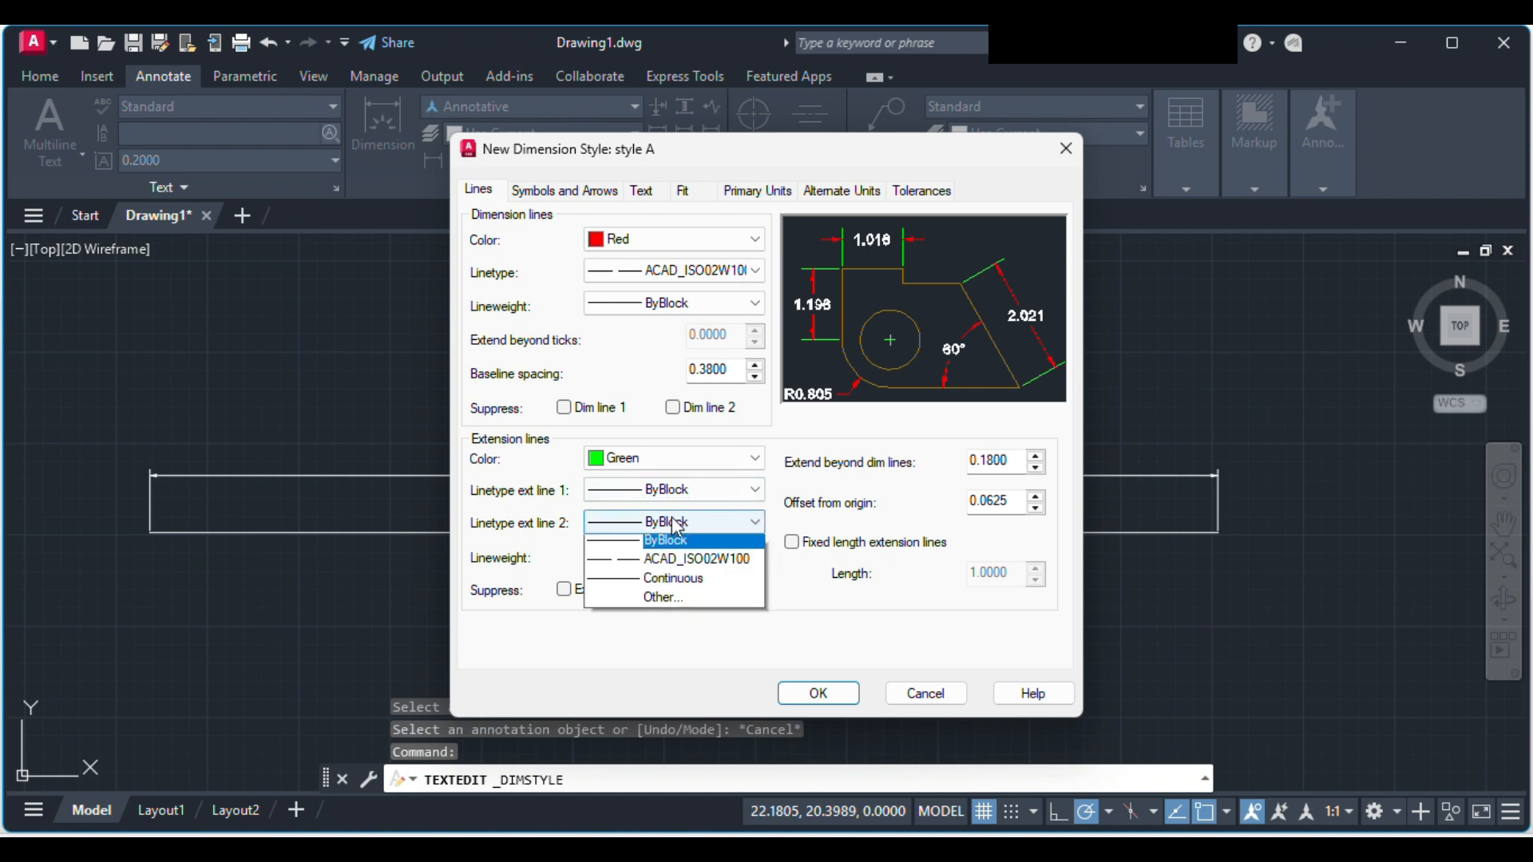
{"action": "left_click", "coordinate": [682, 521]}
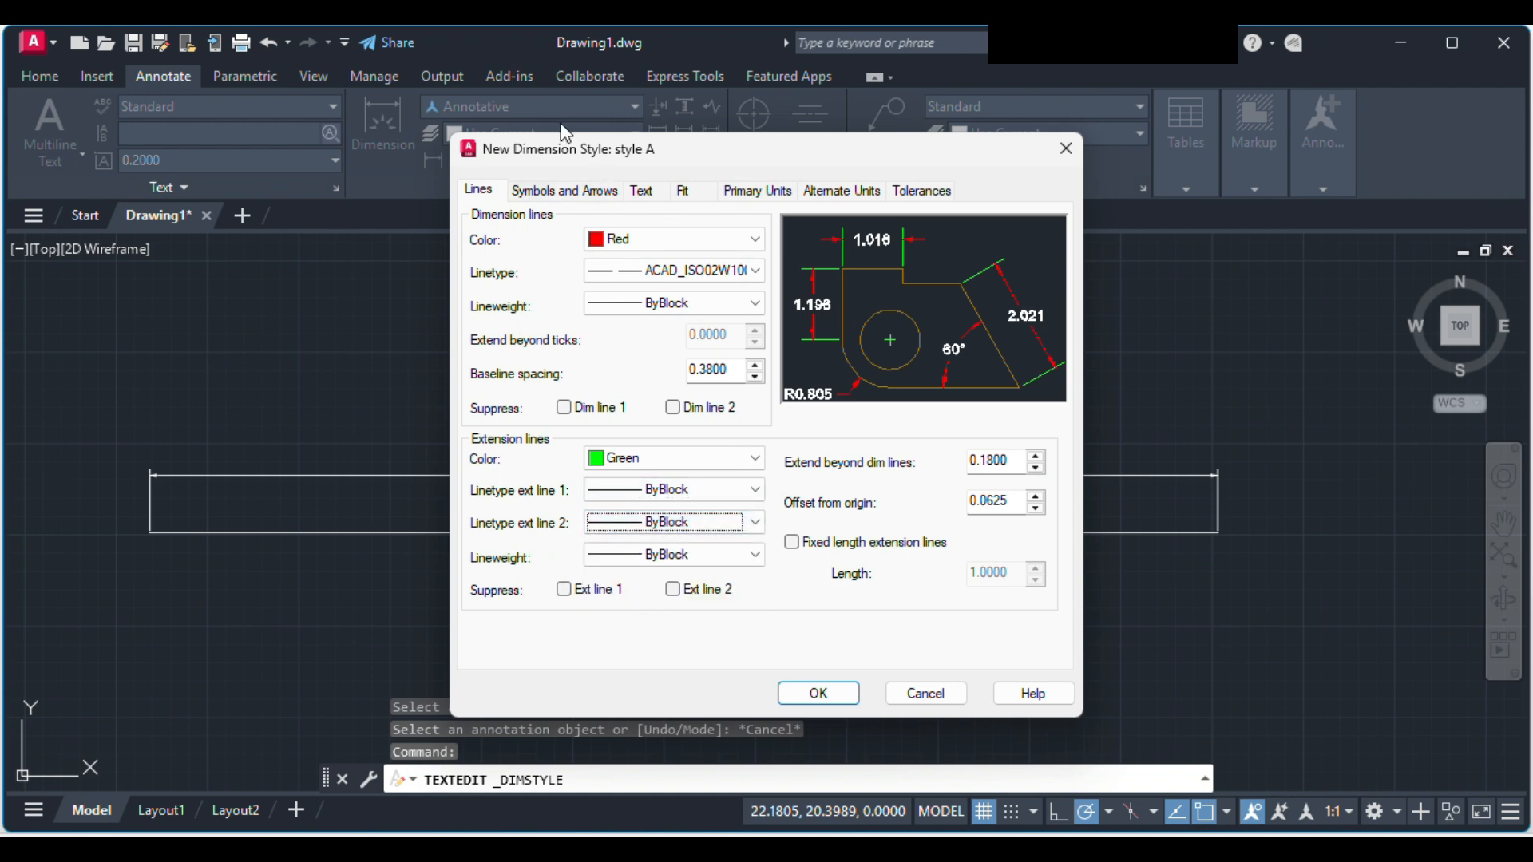
Step: Set style A's first and second arrowheads to Closed blank, save the style and close the Dimension Style Manager
{"action": "left_click", "coordinate": [560, 191]}
{"action": "left_click", "coordinate": [586, 258]}
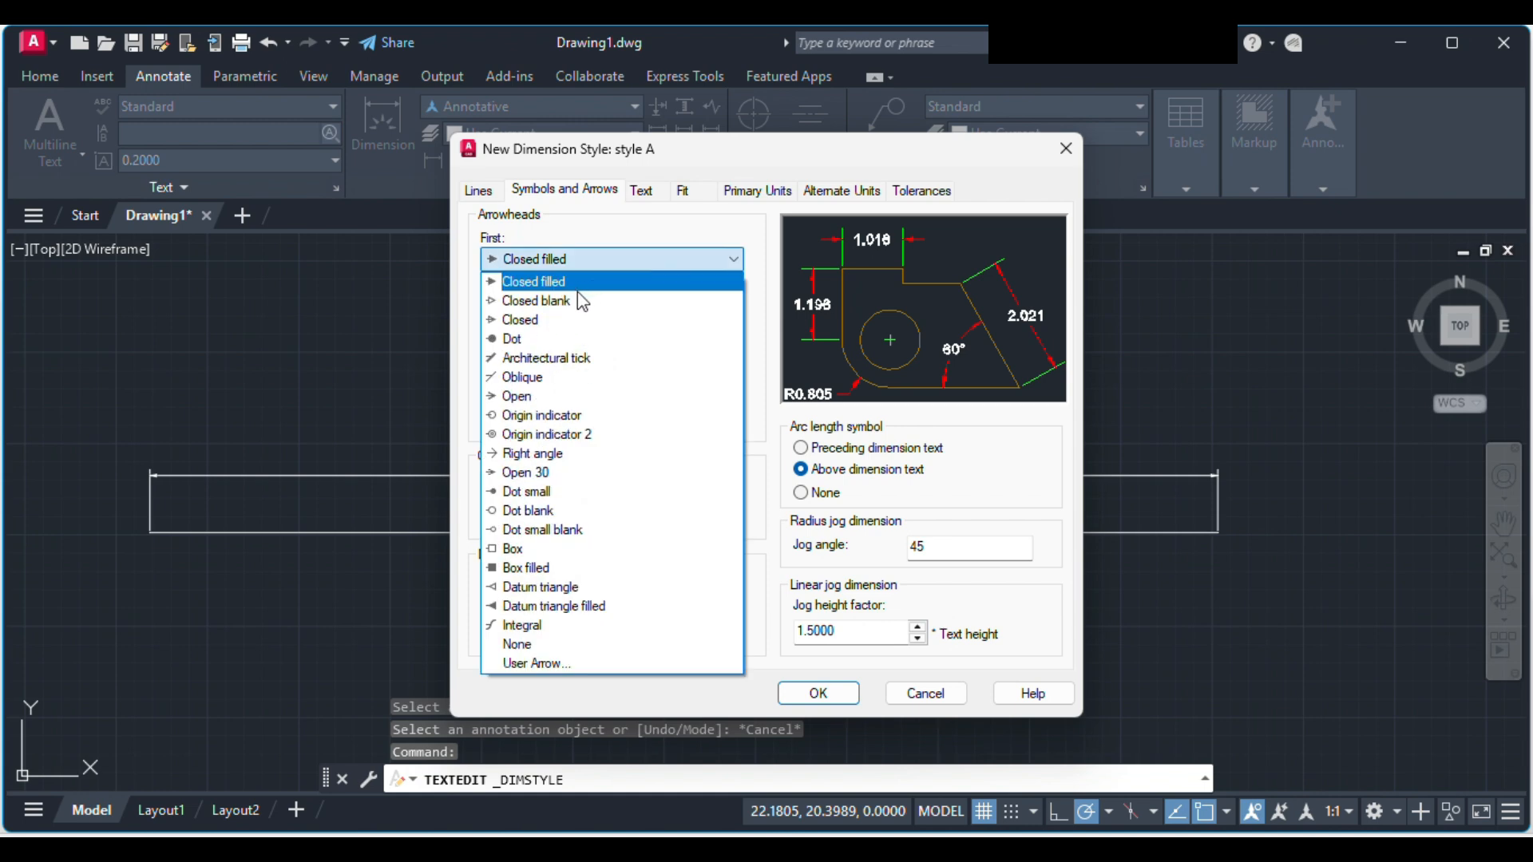
{"action": "left_click", "coordinate": [571, 300]}
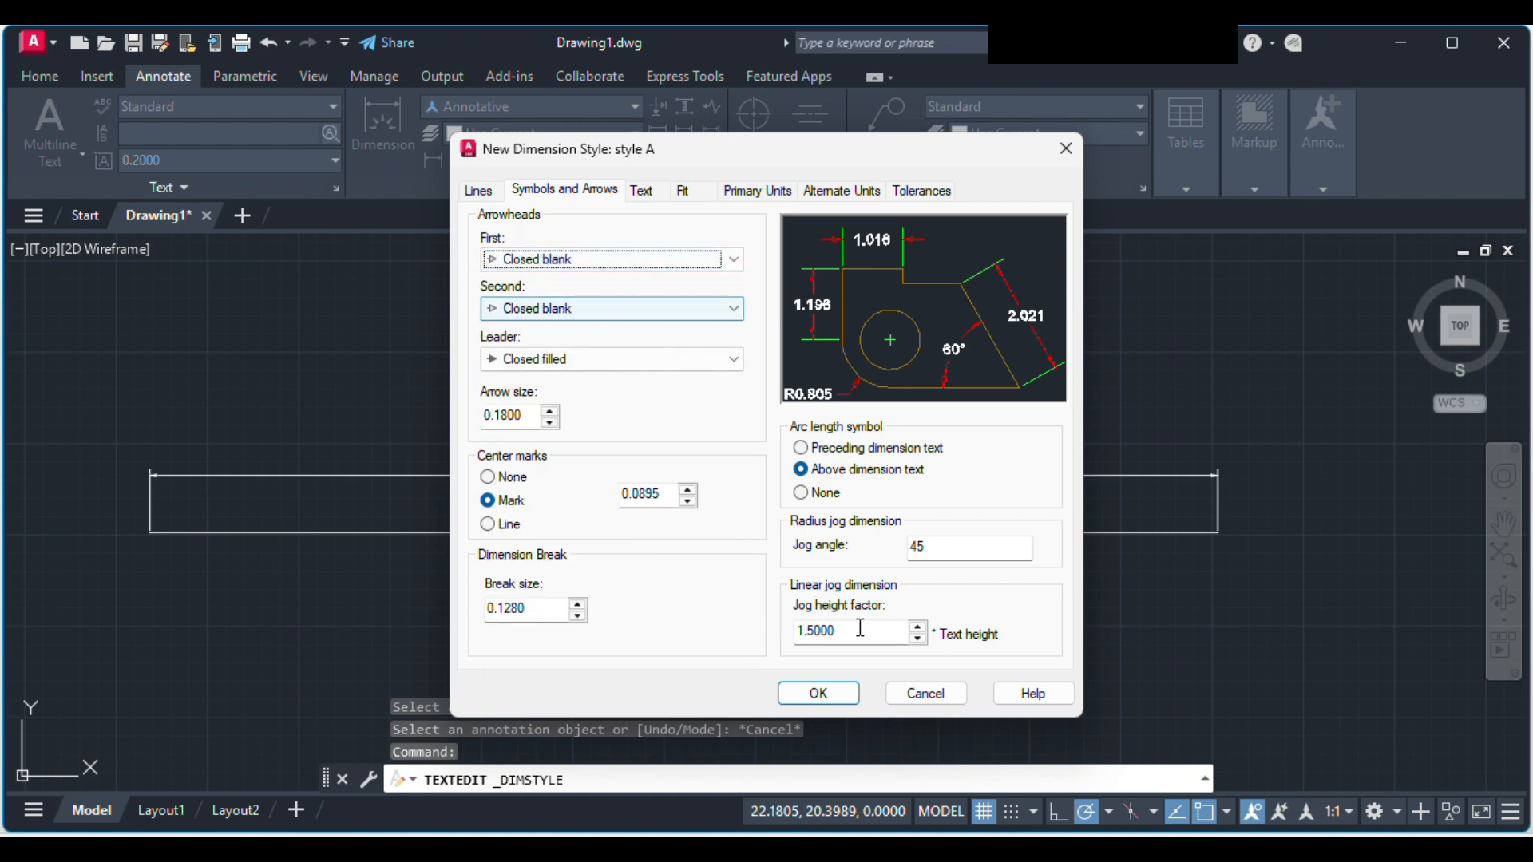
{"action": "left_click", "coordinate": [823, 693]}
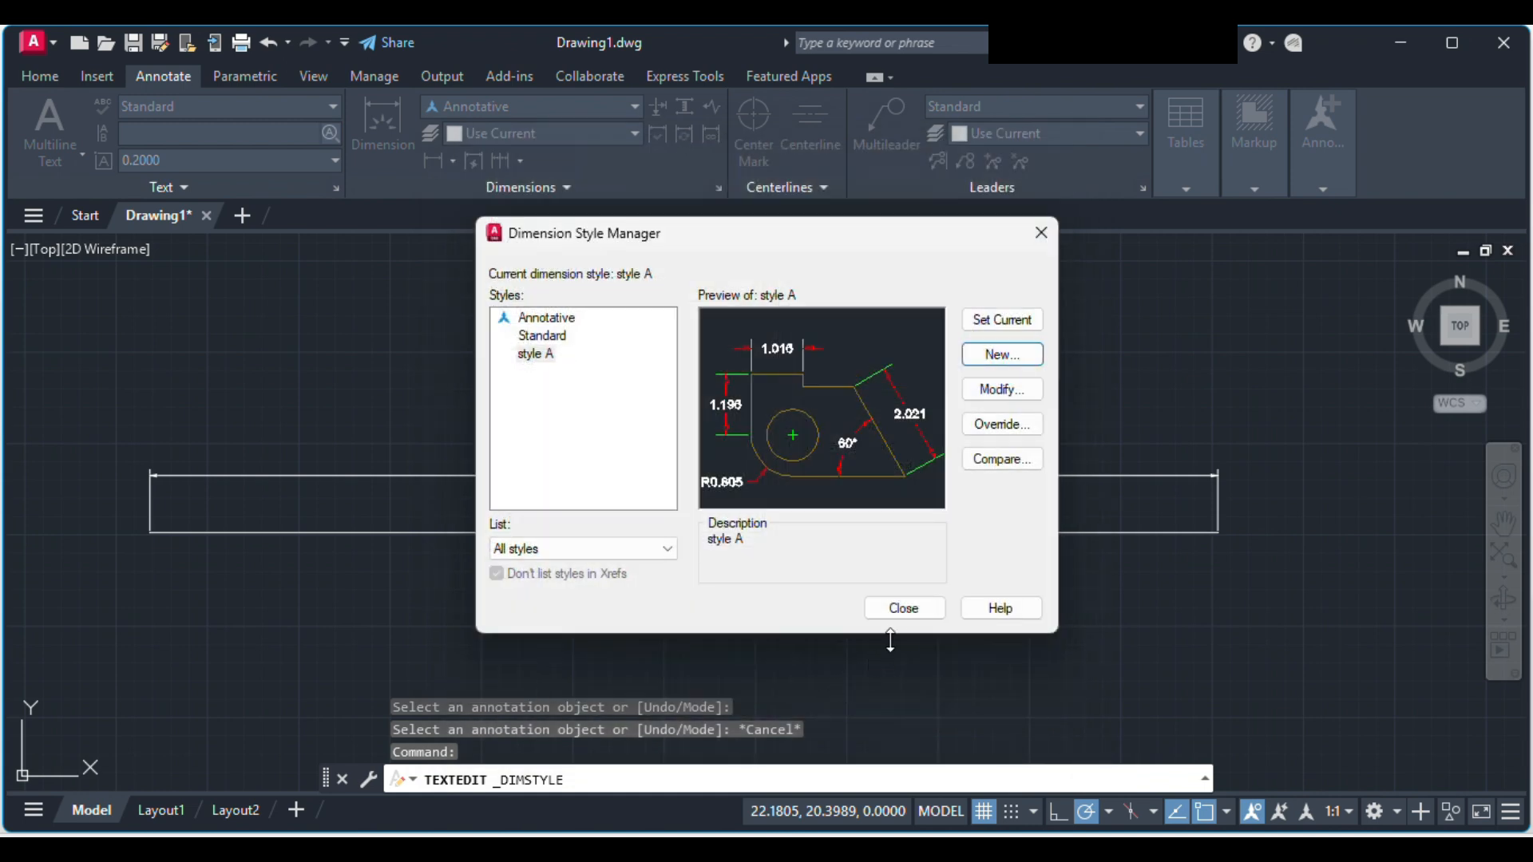
{"action": "left_click", "coordinate": [903, 608]}
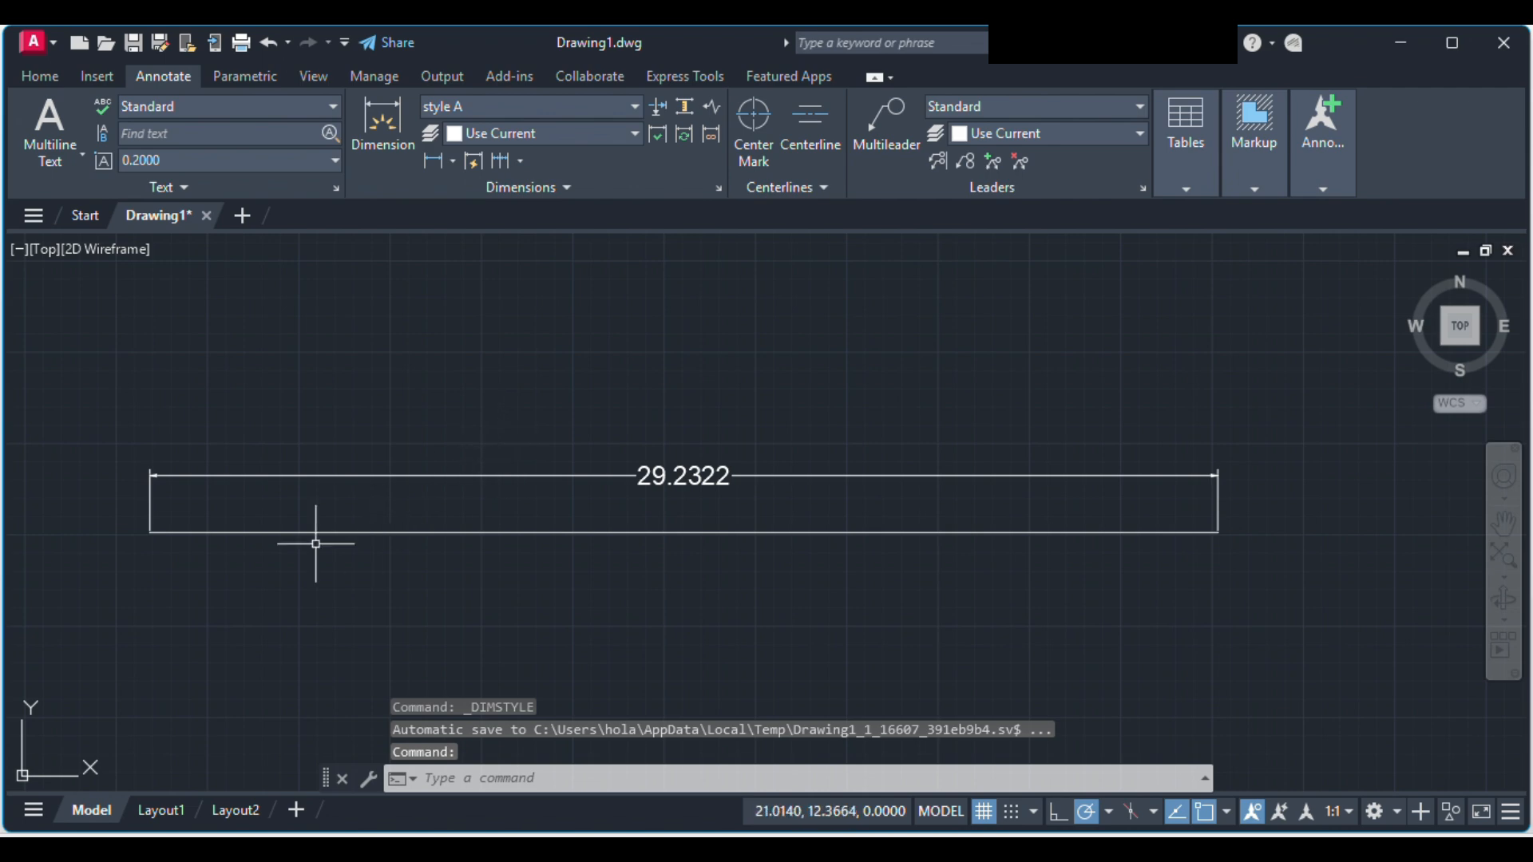
{"action": "left_click", "coordinate": [155, 523]}
{"action": "left_click", "coordinate": [306, 413]}
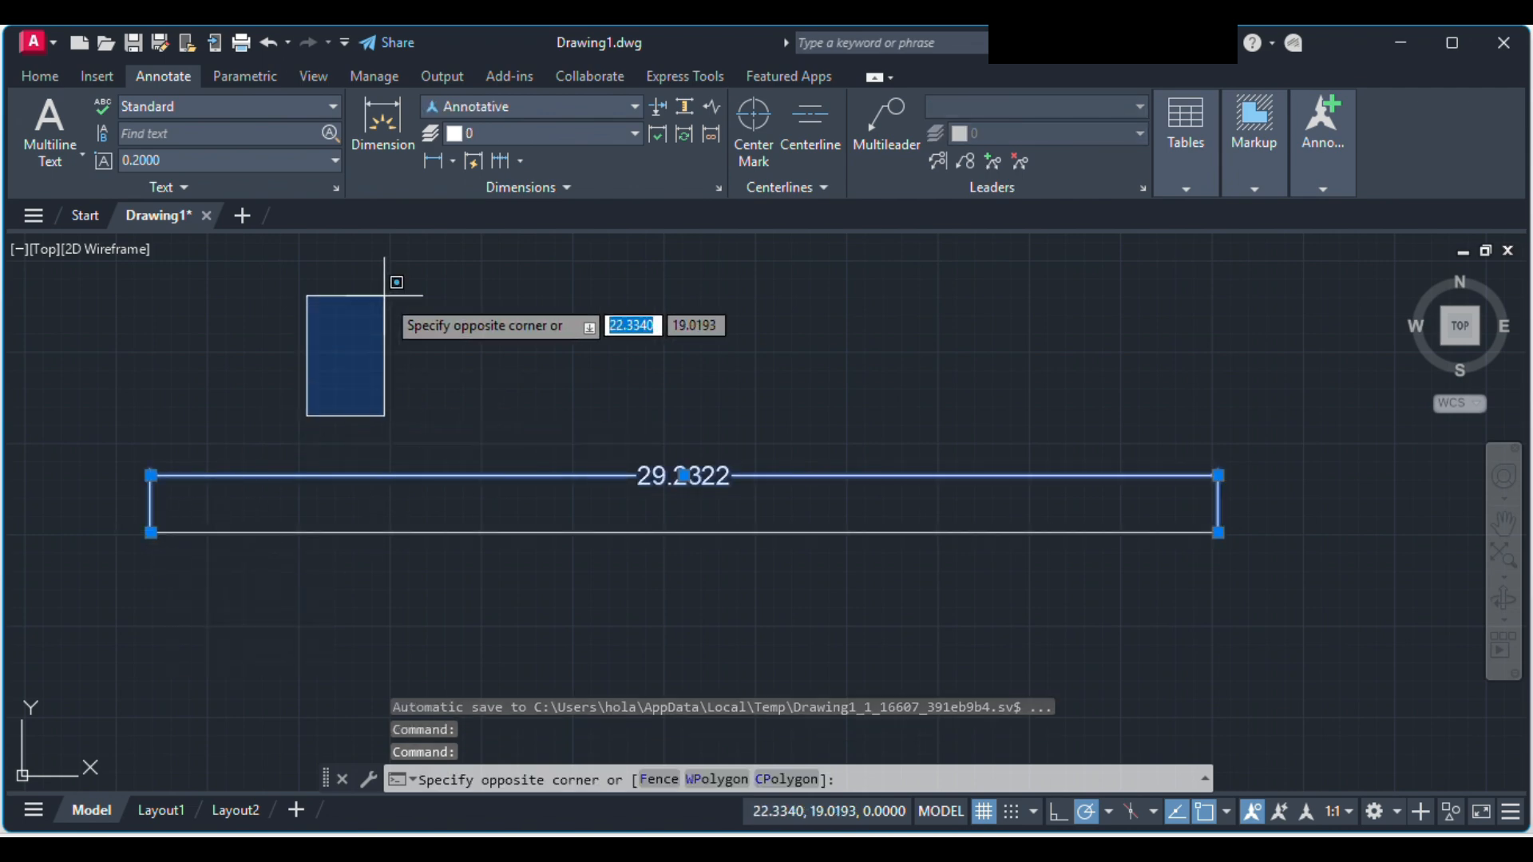
{"action": "key", "text": "Escape"}
Step: Dimension the horizontal line between its two endpoints in style A, placing the dimension line below it
{"action": "left_click", "coordinate": [383, 132]}
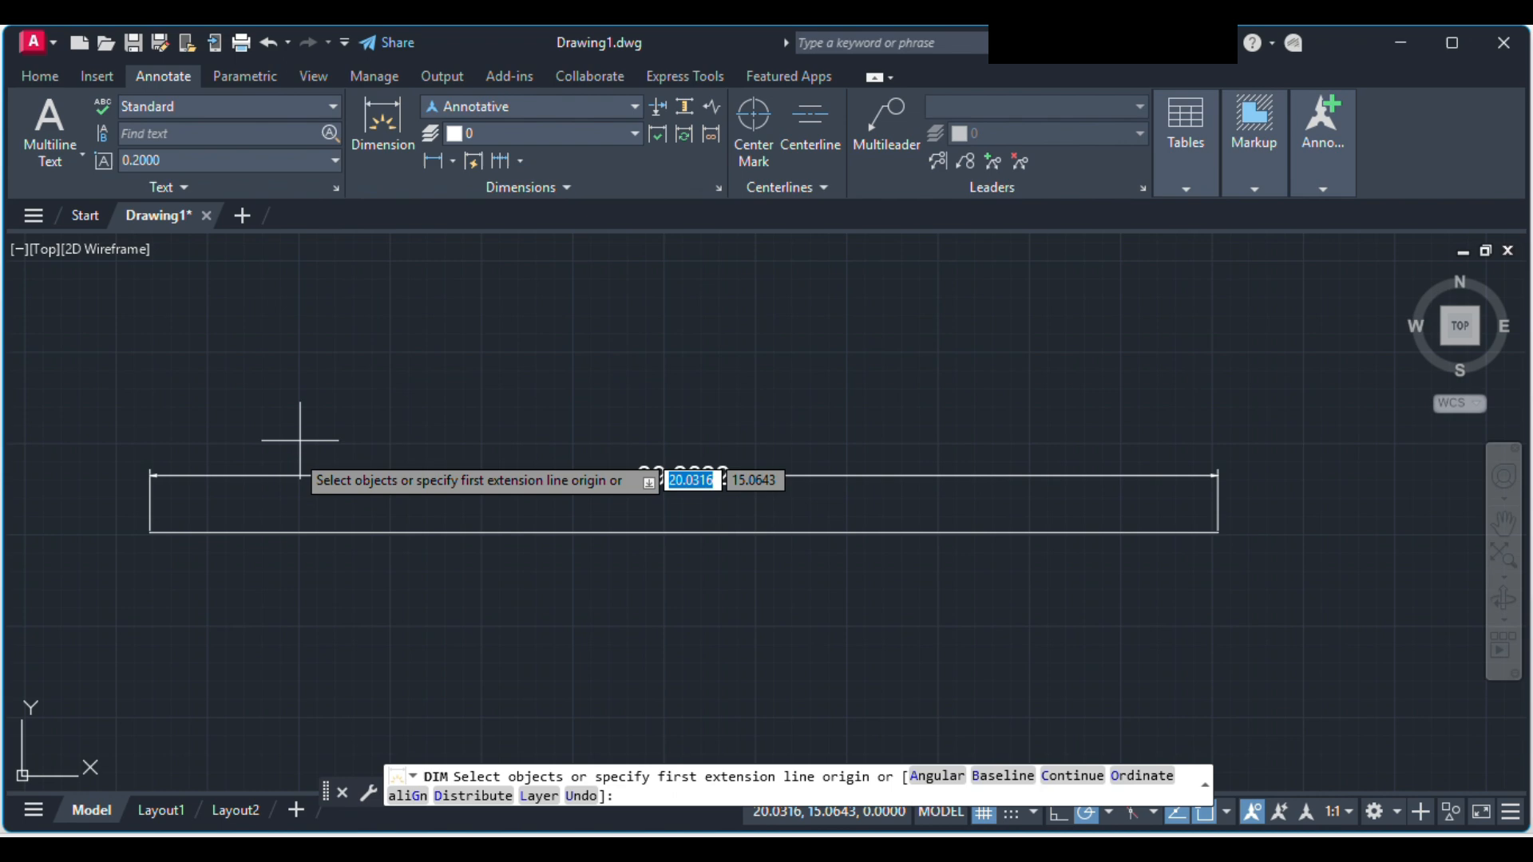
{"action": "left_click", "coordinate": [150, 532]}
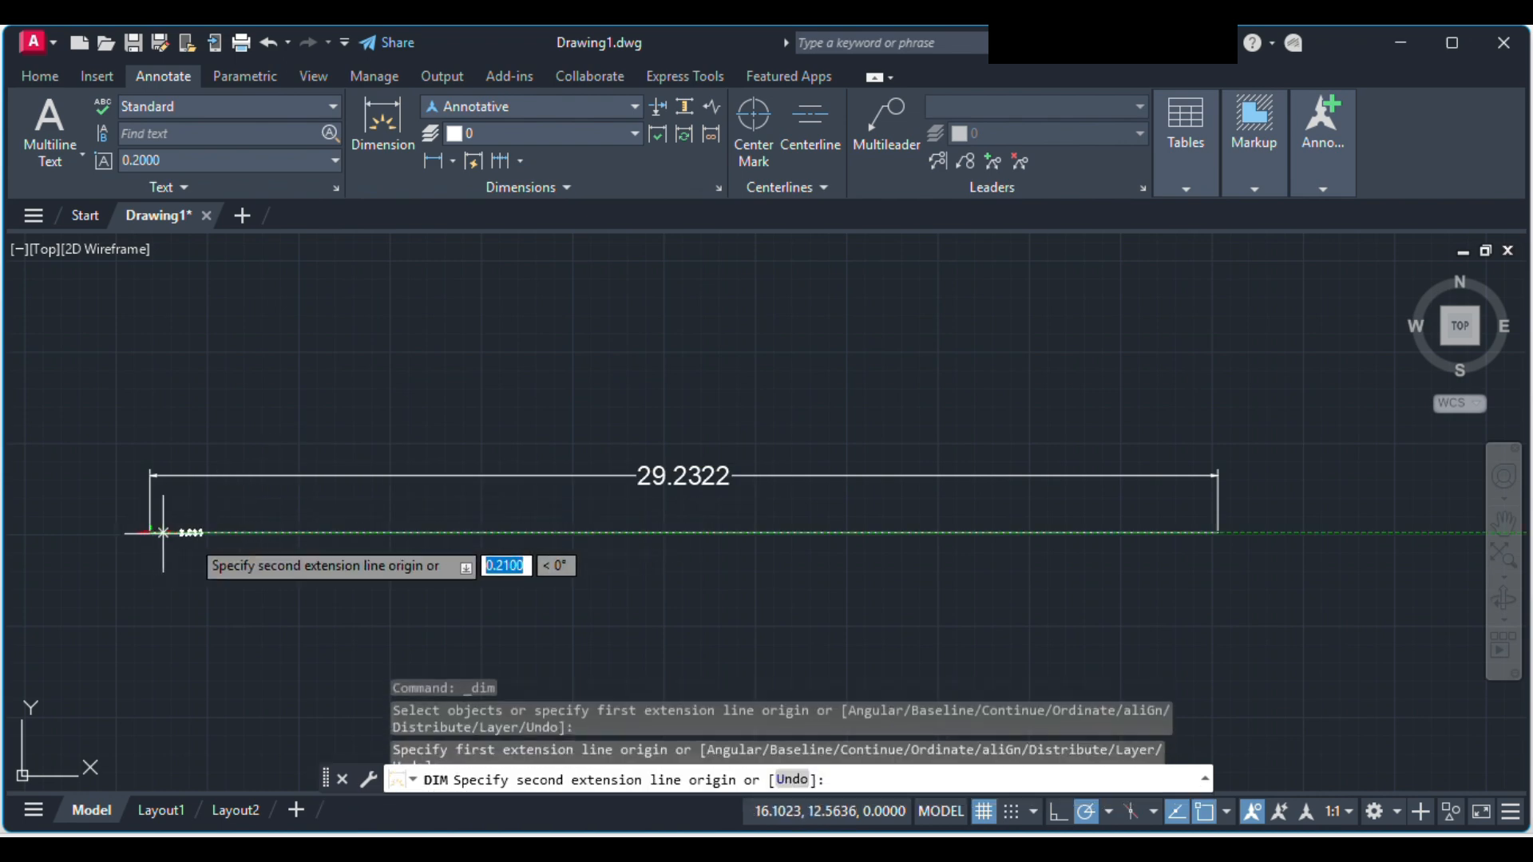
{"action": "left_click", "coordinate": [1212, 532]}
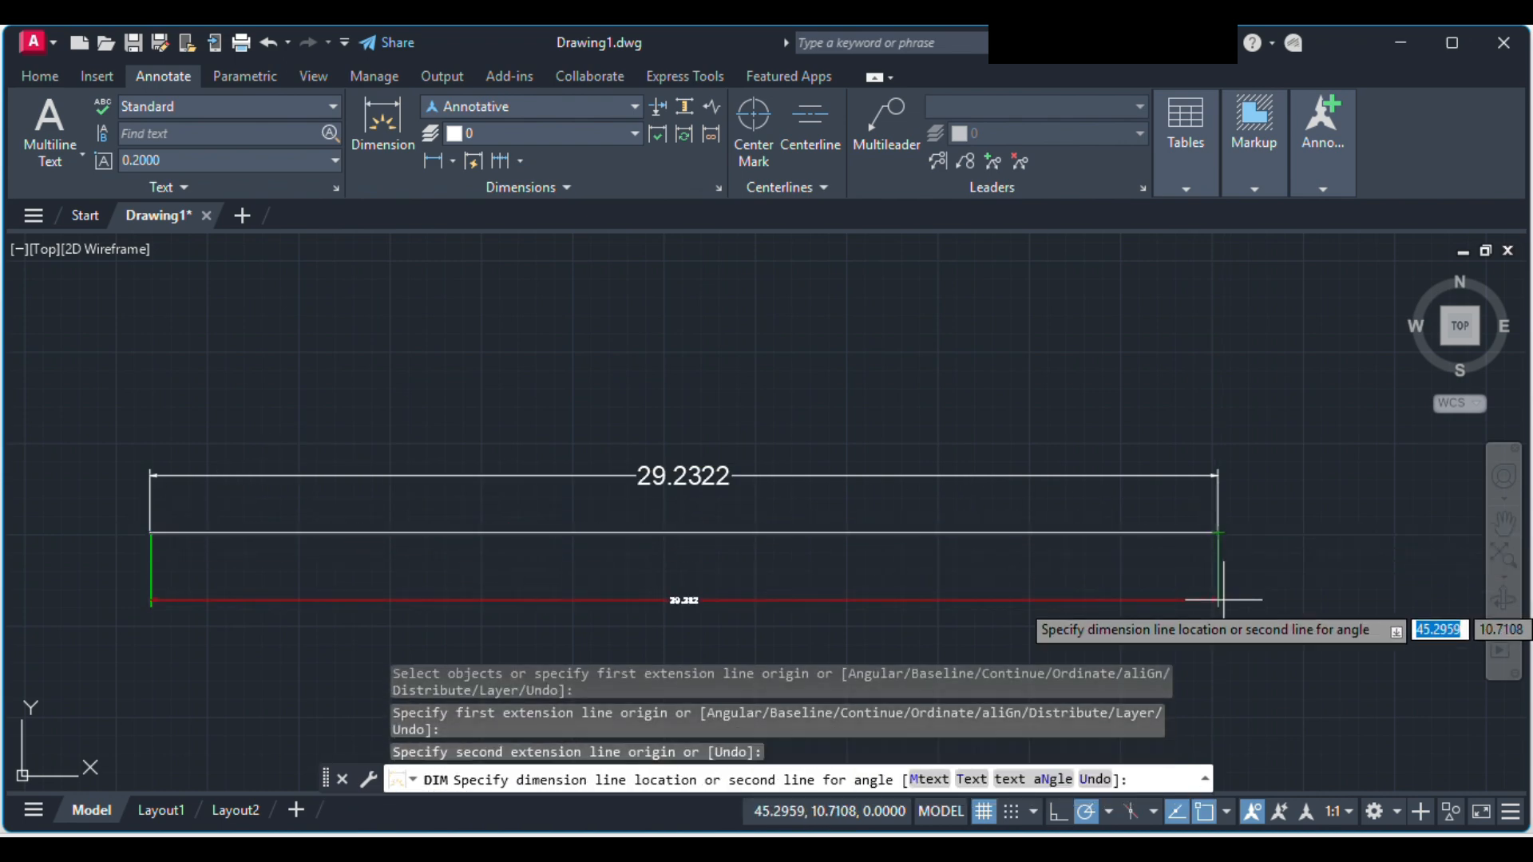
{"action": "left_click", "coordinate": [1218, 599]}
{"action": "scroll", "coordinate": [922, 659], "scroll_direction": "up", "scroll_amount": 2}
{"action": "scroll", "coordinate": [359, 588], "scroll_direction": "down", "scroll_amount": 3}
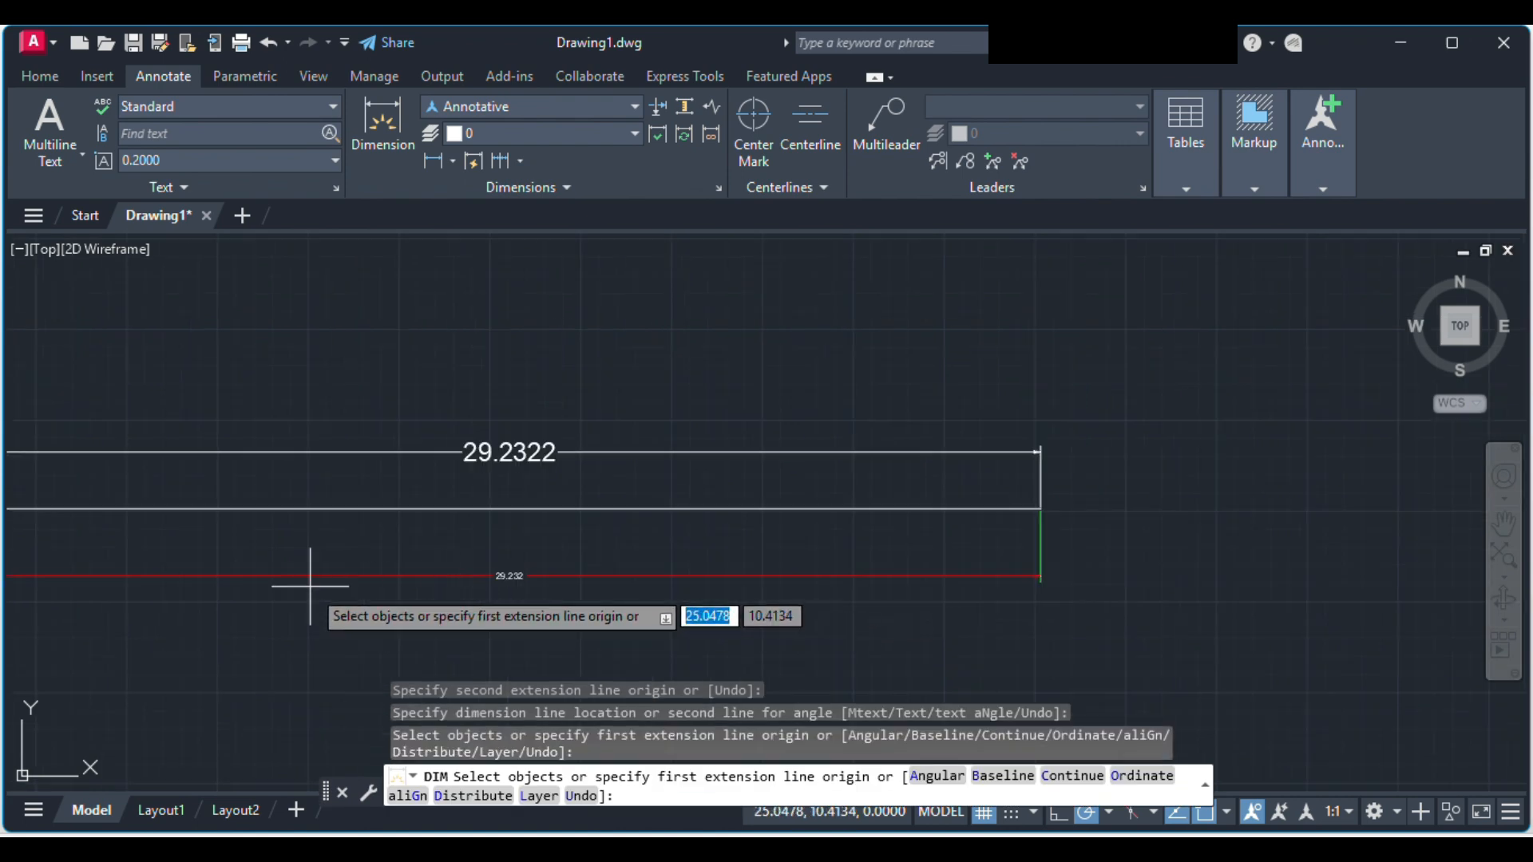
{"action": "middle_click_drag", "start_coordinate": [386, 599], "coordinate": [628, 550]}
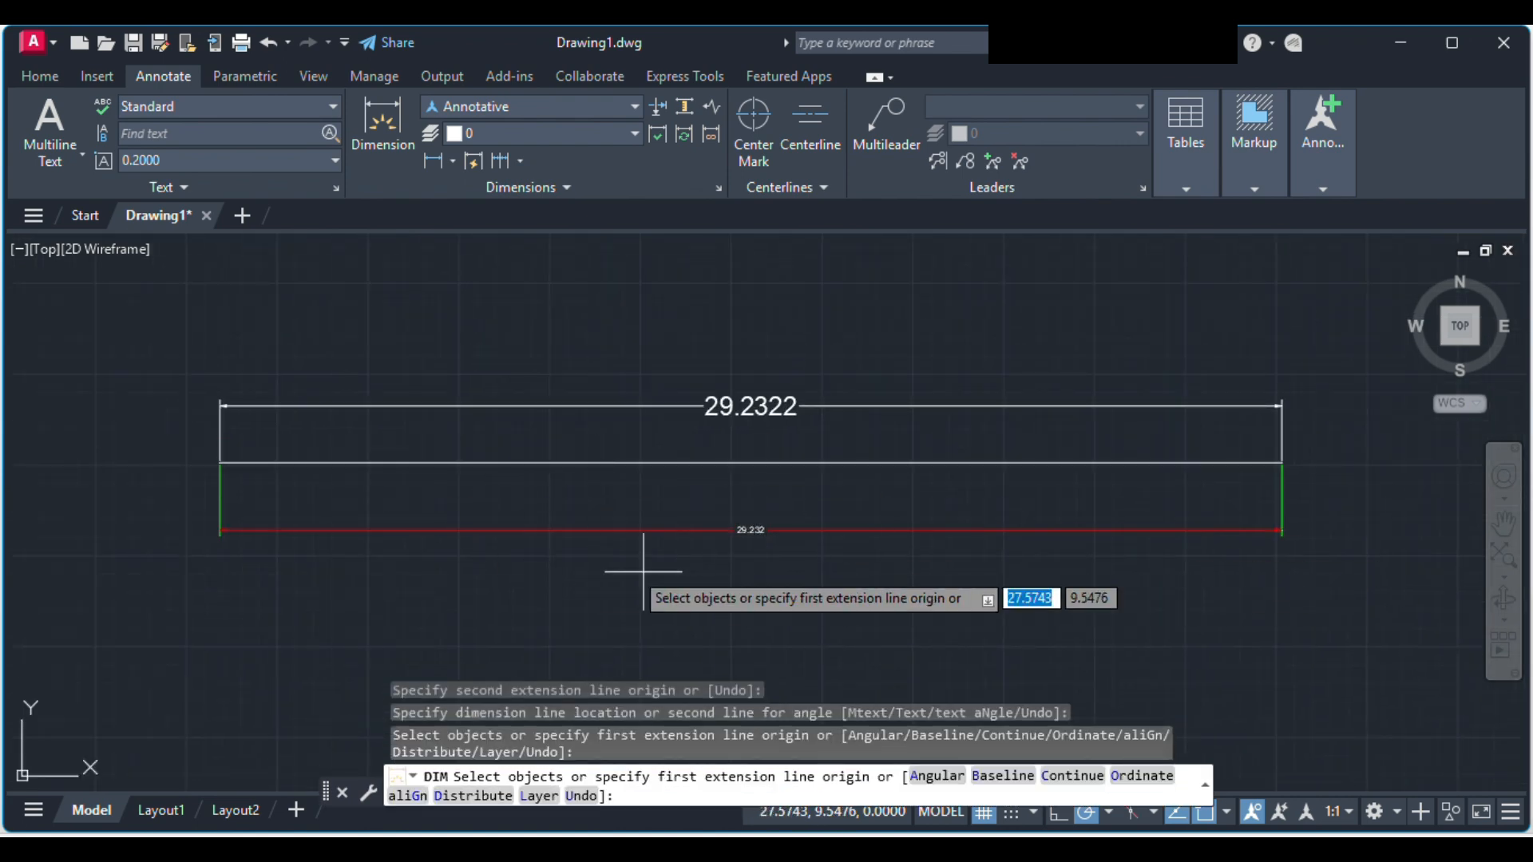